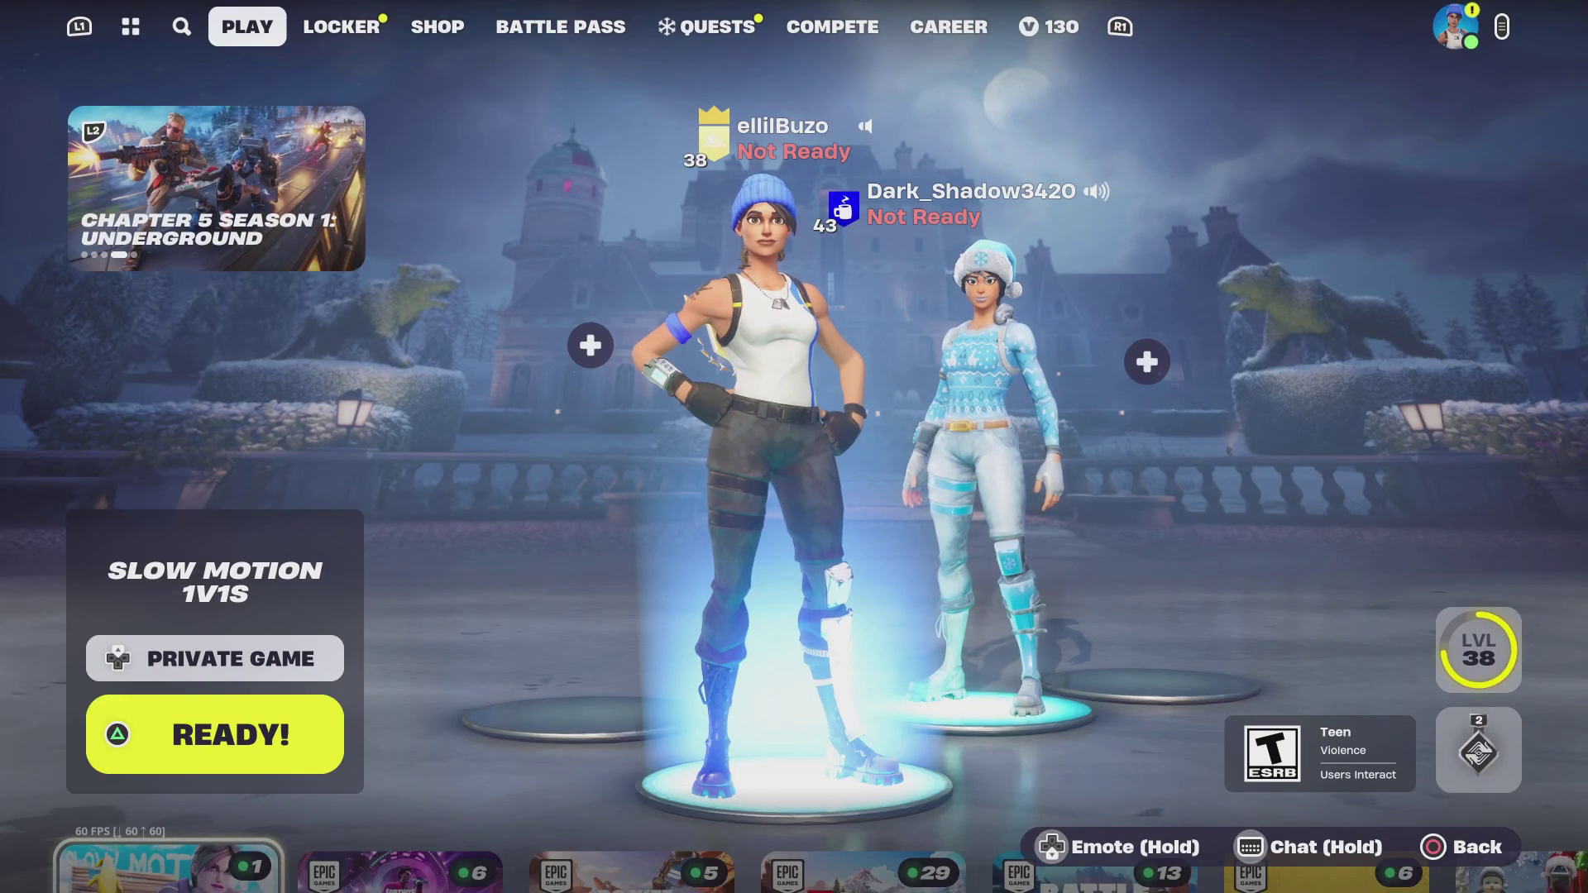
- Bring up the Social side panel over the lobby and move down to the settings entry
{"action": "key", "text": "Escape"}
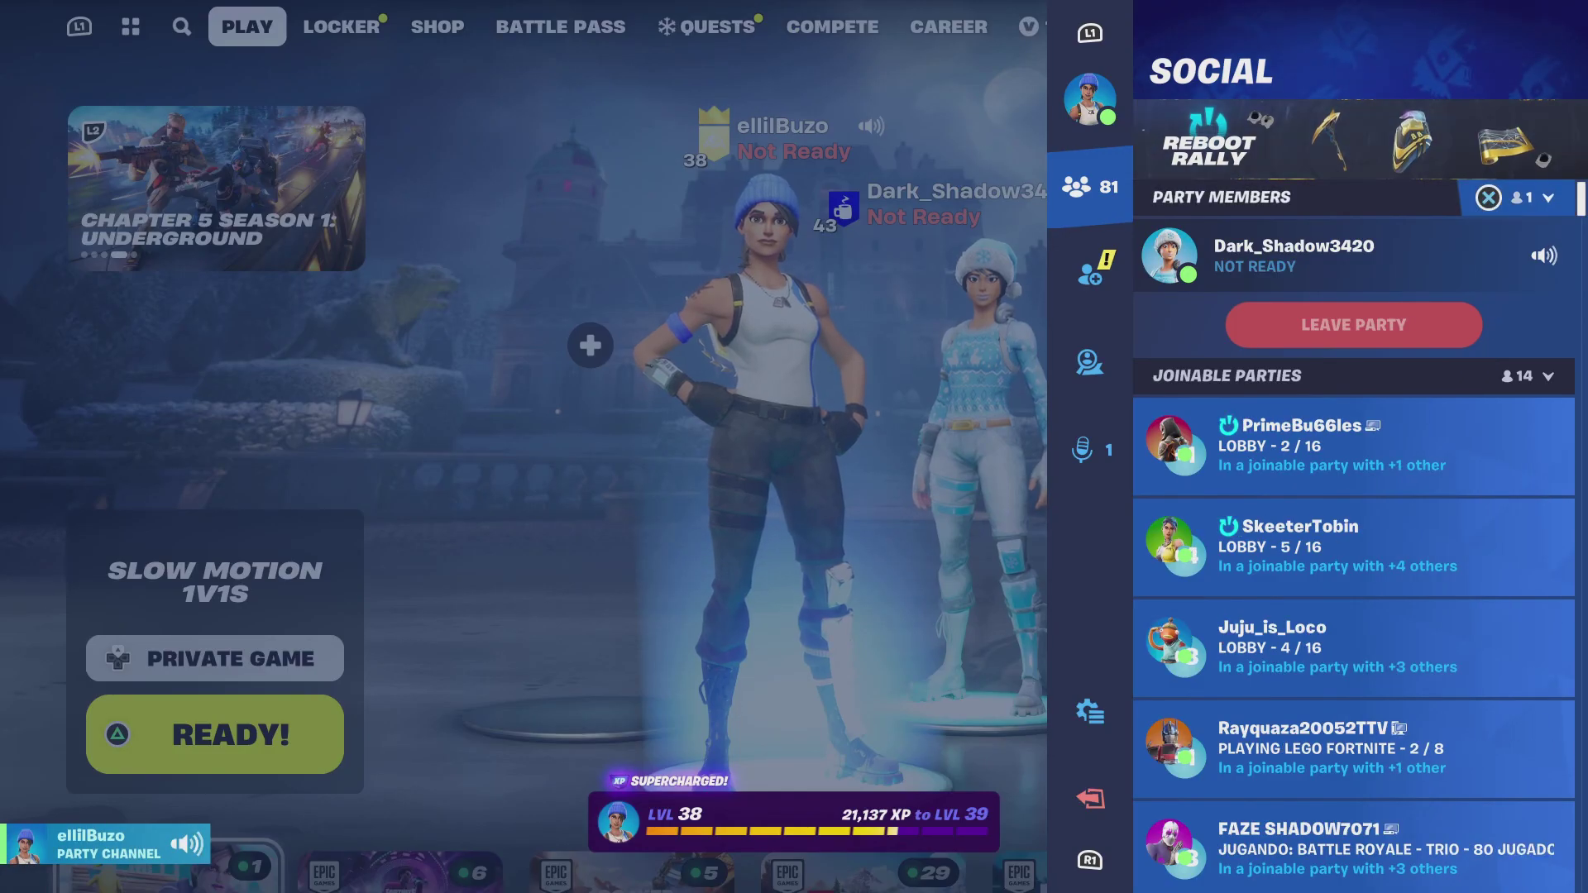
{"action": "key", "text": "Down"}
{"action": "key", "text": "Down"}
{"action": "key", "text": "Down"}
- Open Settings and review the Video tab's Brightness and User Interface Contrast options
{"action": "key", "text": "Return"}
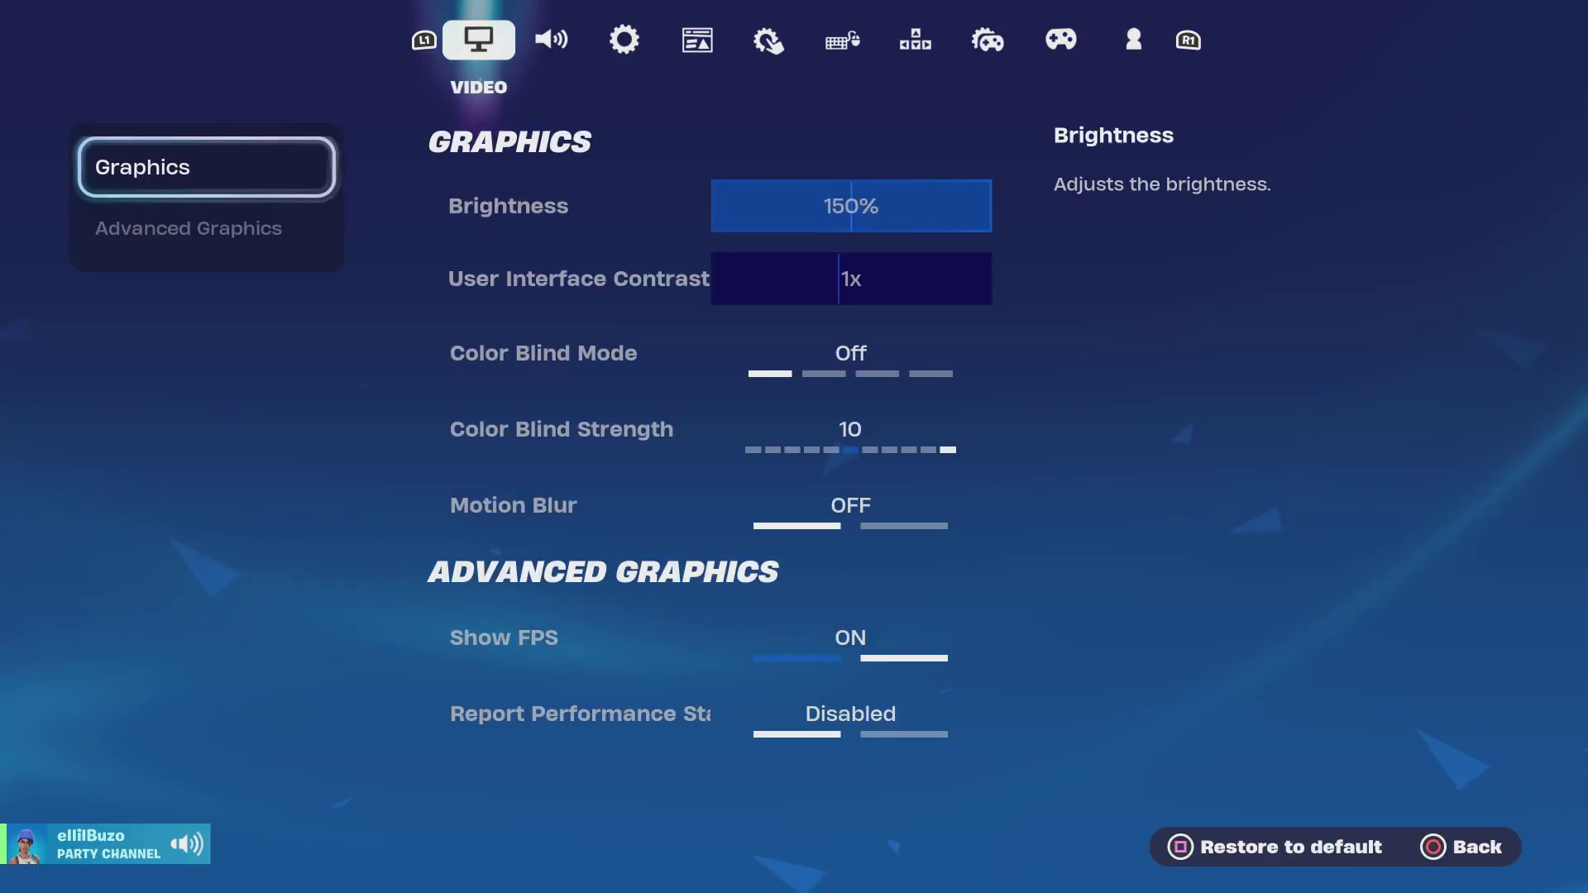
{"action": "key", "text": "Right"}
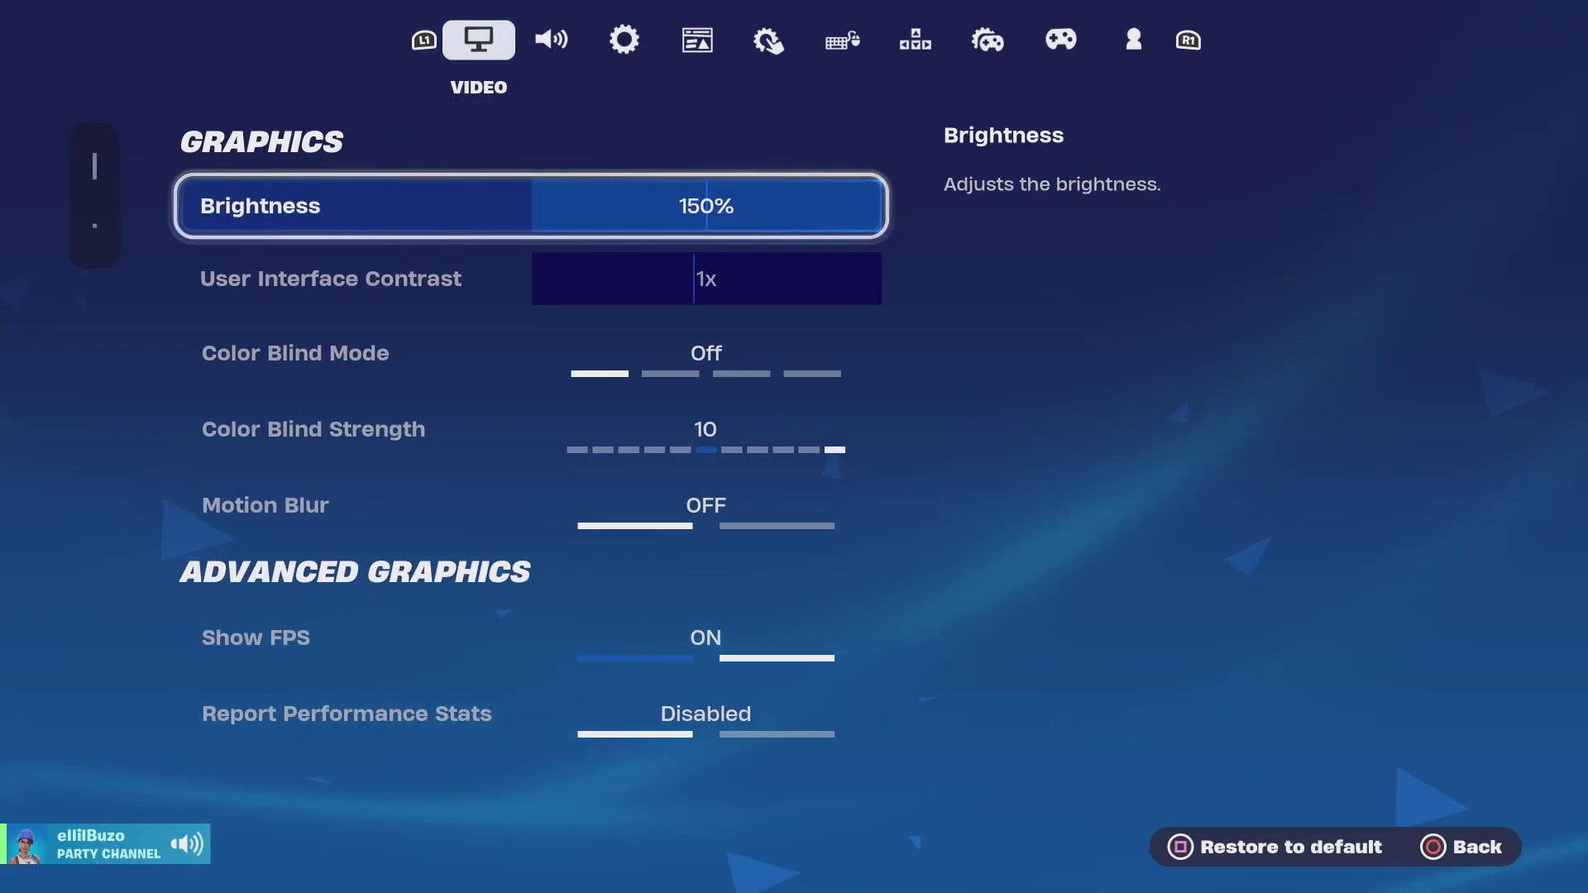
{"action": "key", "text": "Down"}
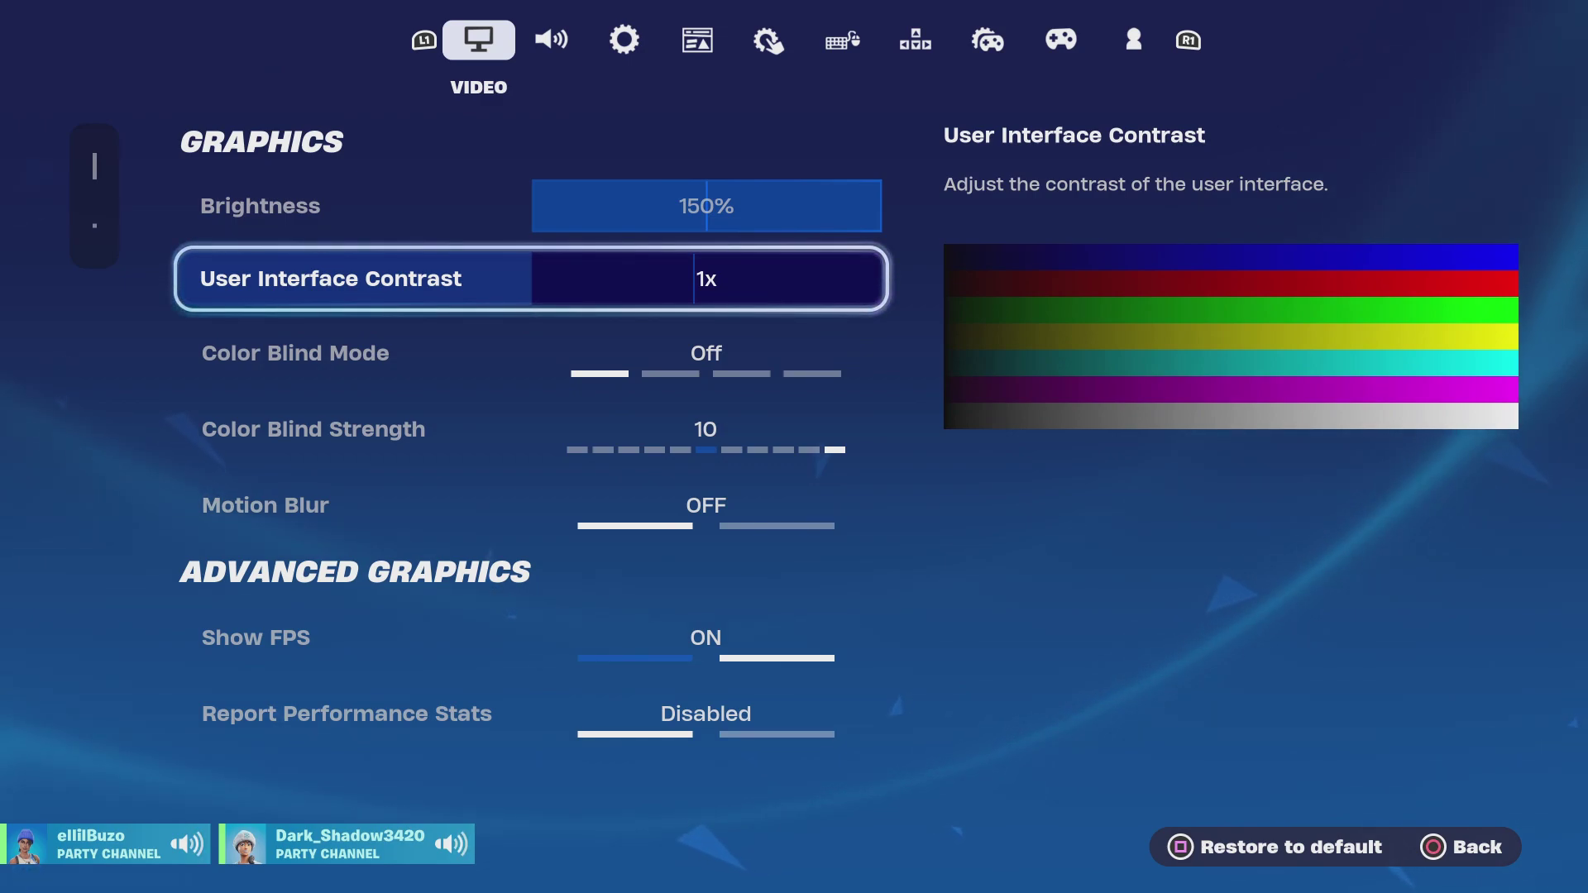
{"action": "key", "text": "Up"}
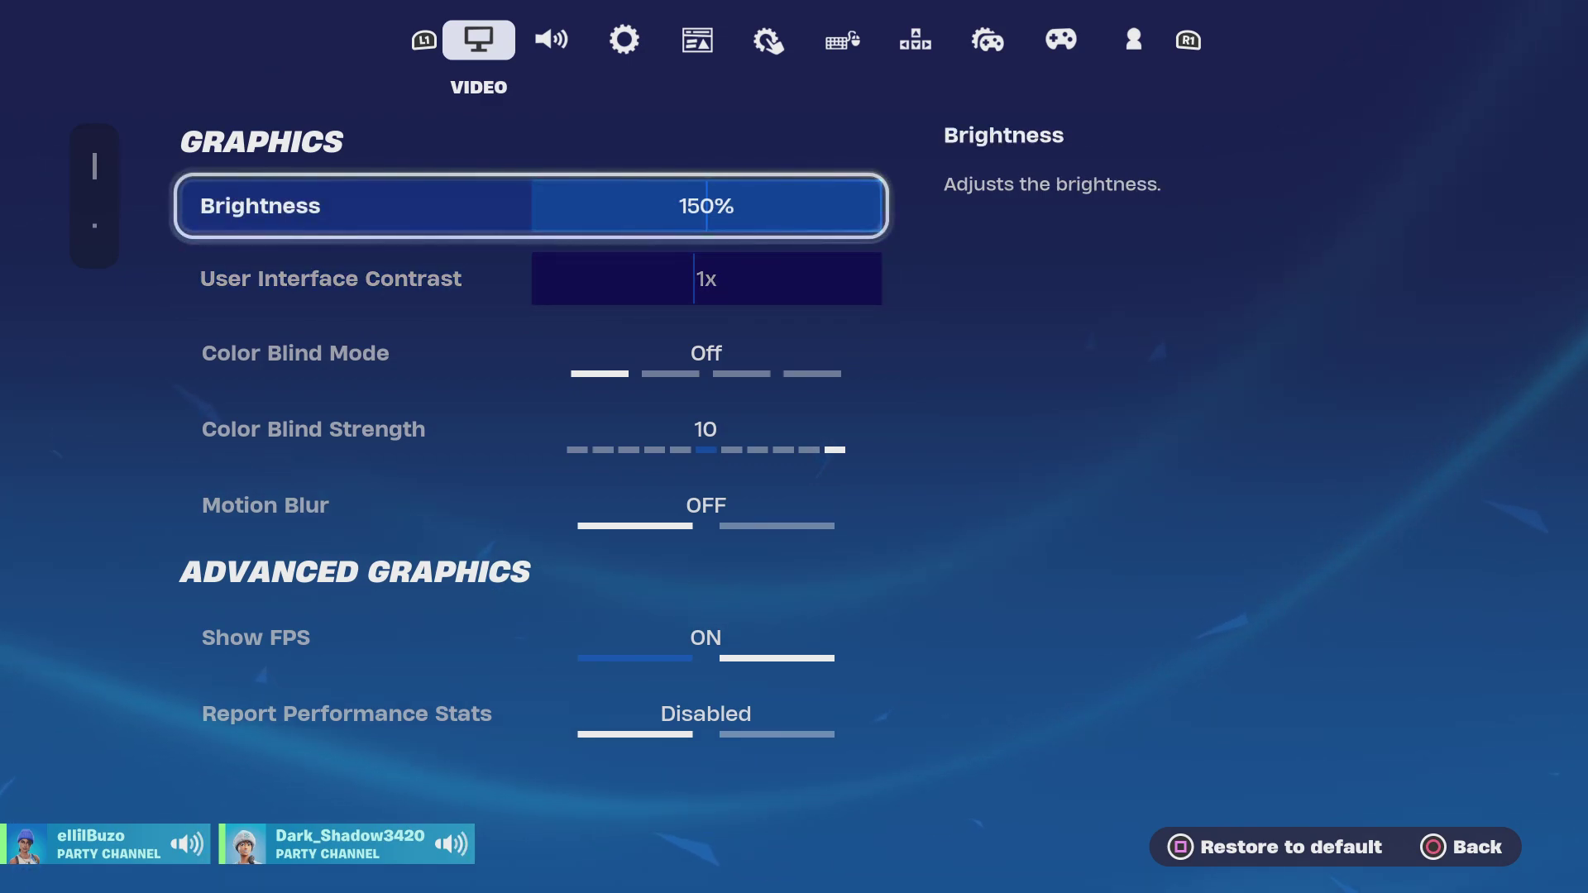
- Browse the Audio volume options and Licensed Audio, then enter the Game settings list
{"action": "key", "text": "Tab"}
{"action": "key", "text": "Down"}
{"action": "key", "text": "Down"}
{"action": "key", "text": "Down"}
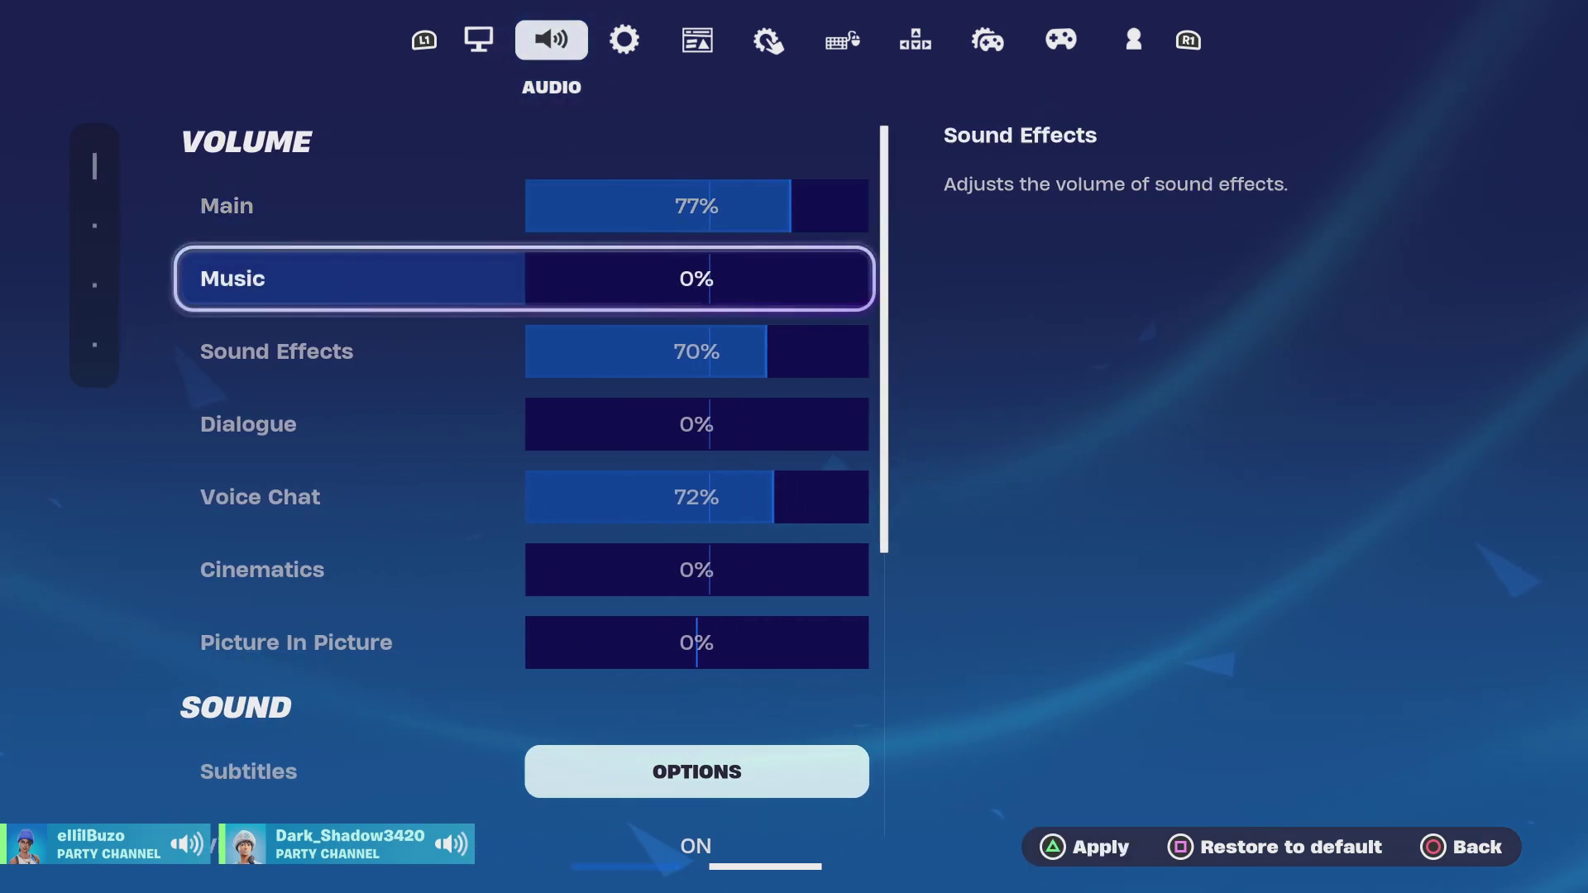
{"action": "key", "text": "Down"}
{"action": "key", "text": "Down"}
{"action": "key", "text": "Down"}
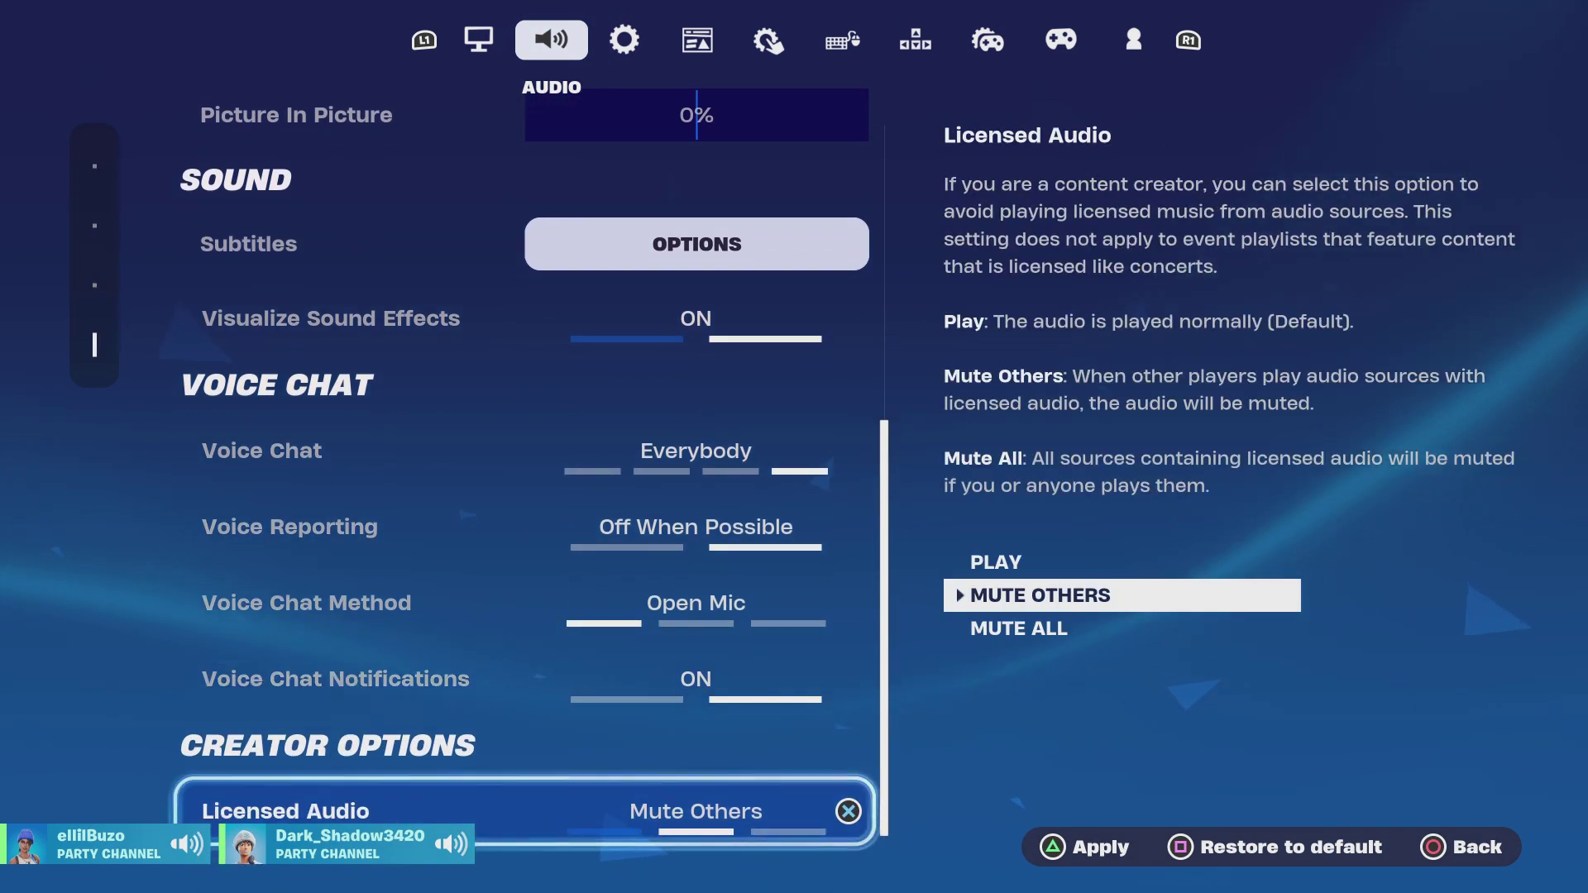
{"action": "key", "text": "Tab"}
{"action": "key", "text": "Right"}
{"action": "key", "text": "Down"}
{"action": "key", "text": "Down"}
{"action": "key", "text": "Down"}
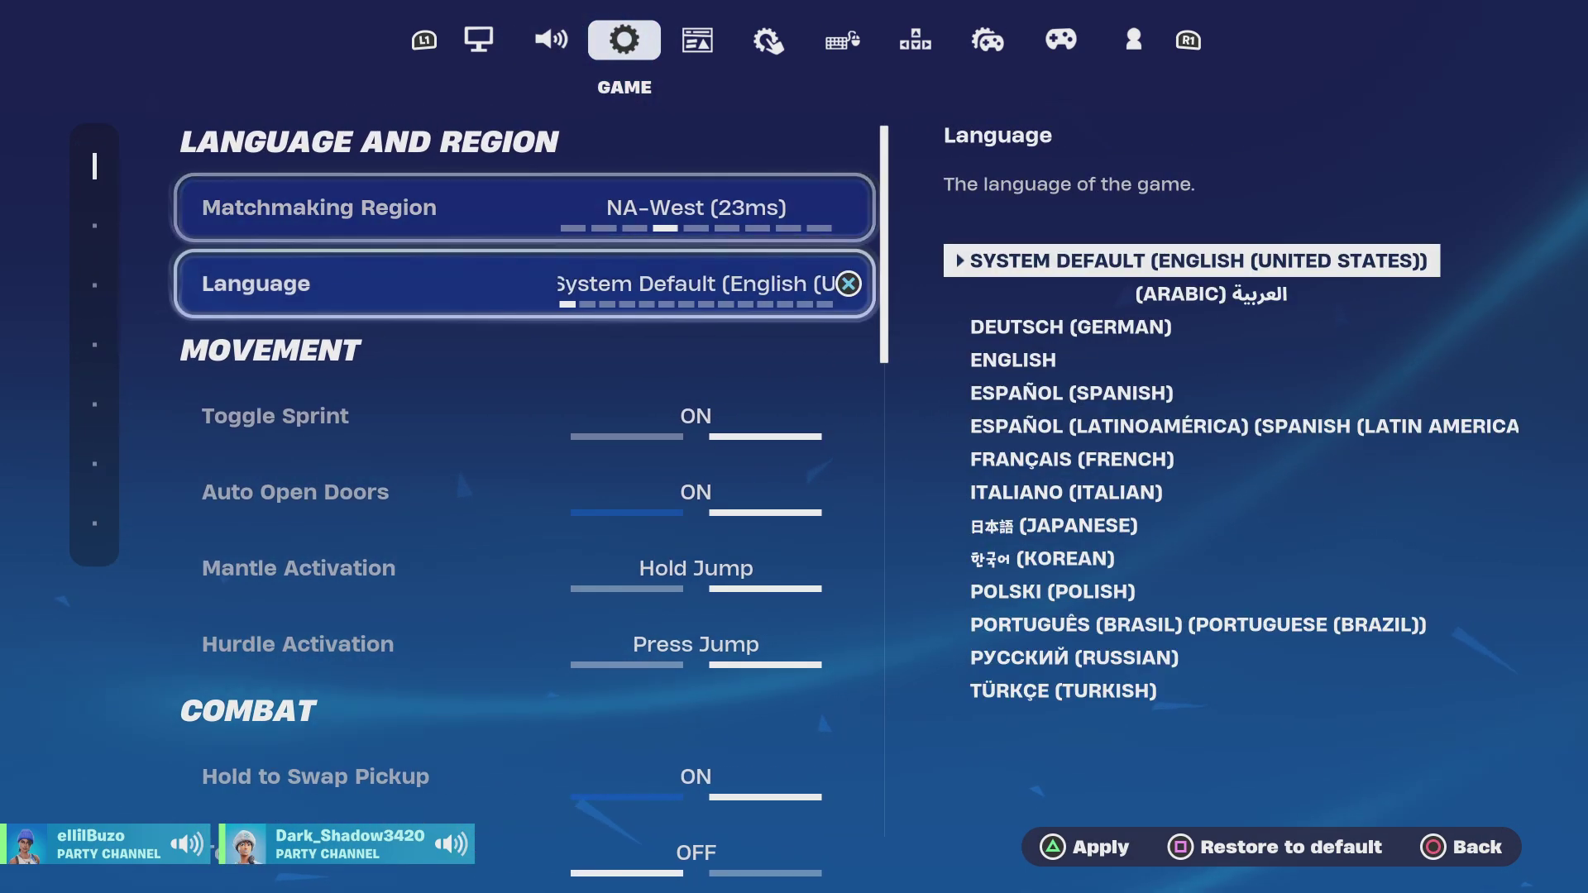
{"action": "key", "text": "Down"}
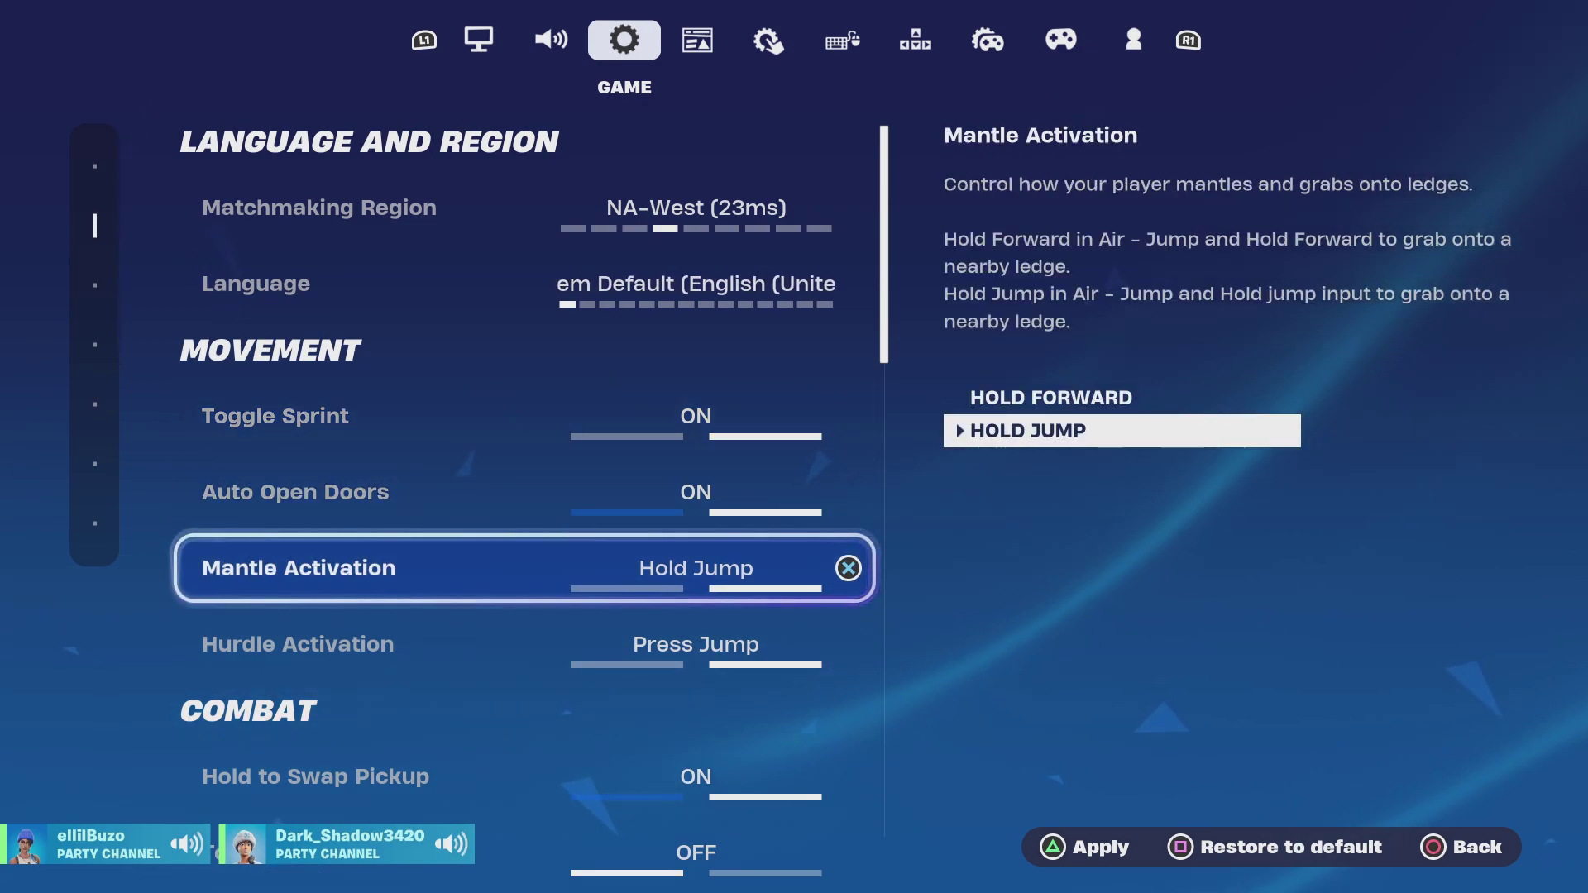
{"action": "key", "text": "Up"}
{"action": "key", "text": "Down"}
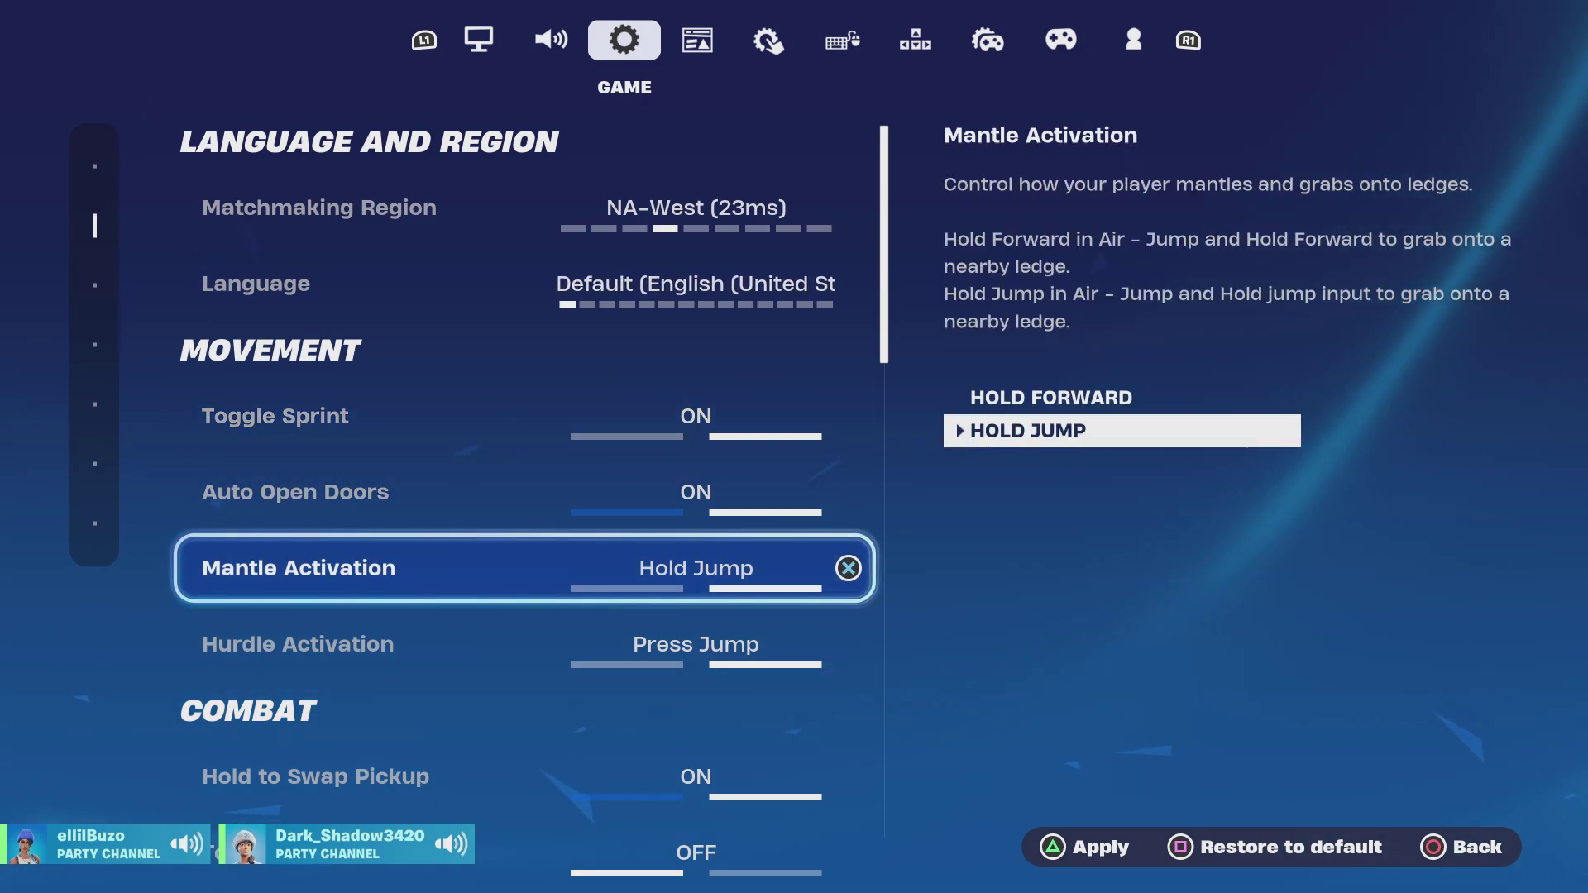
{"action": "key", "text": "Up"}
{"action": "key", "text": "Left"}
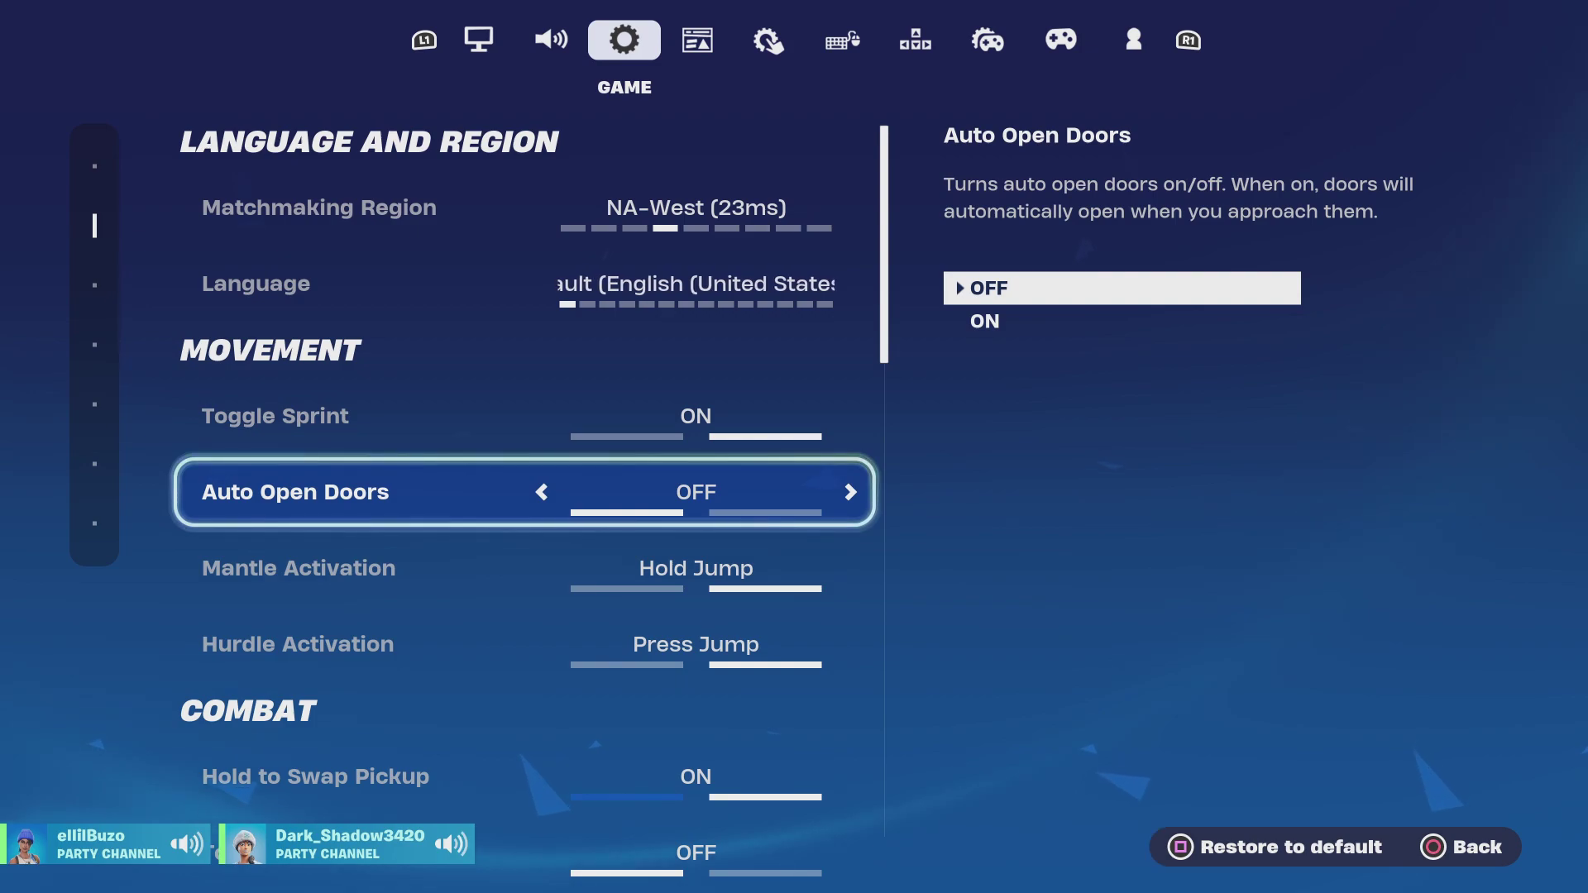
{"action": "key", "text": "Right"}
{"action": "key", "text": "Down"}
{"action": "key", "text": "Down"}
{"action": "key", "text": "Down"}
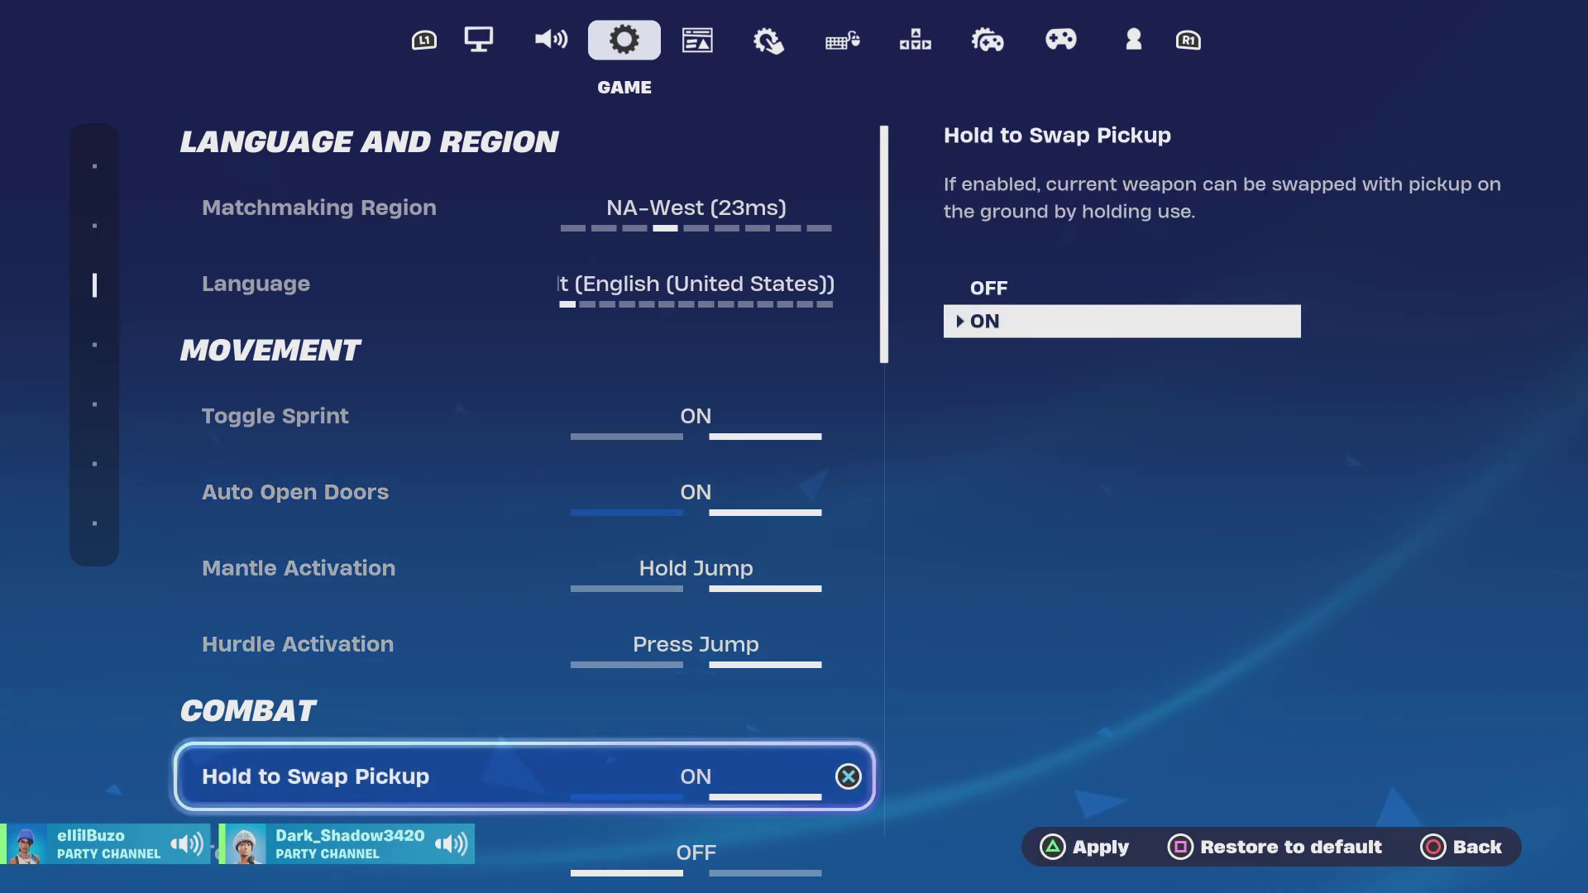
{"action": "key", "text": "Up"}
{"action": "key", "text": "Down"}
{"action": "key", "text": "Down"}
{"action": "key", "text": "Down"}
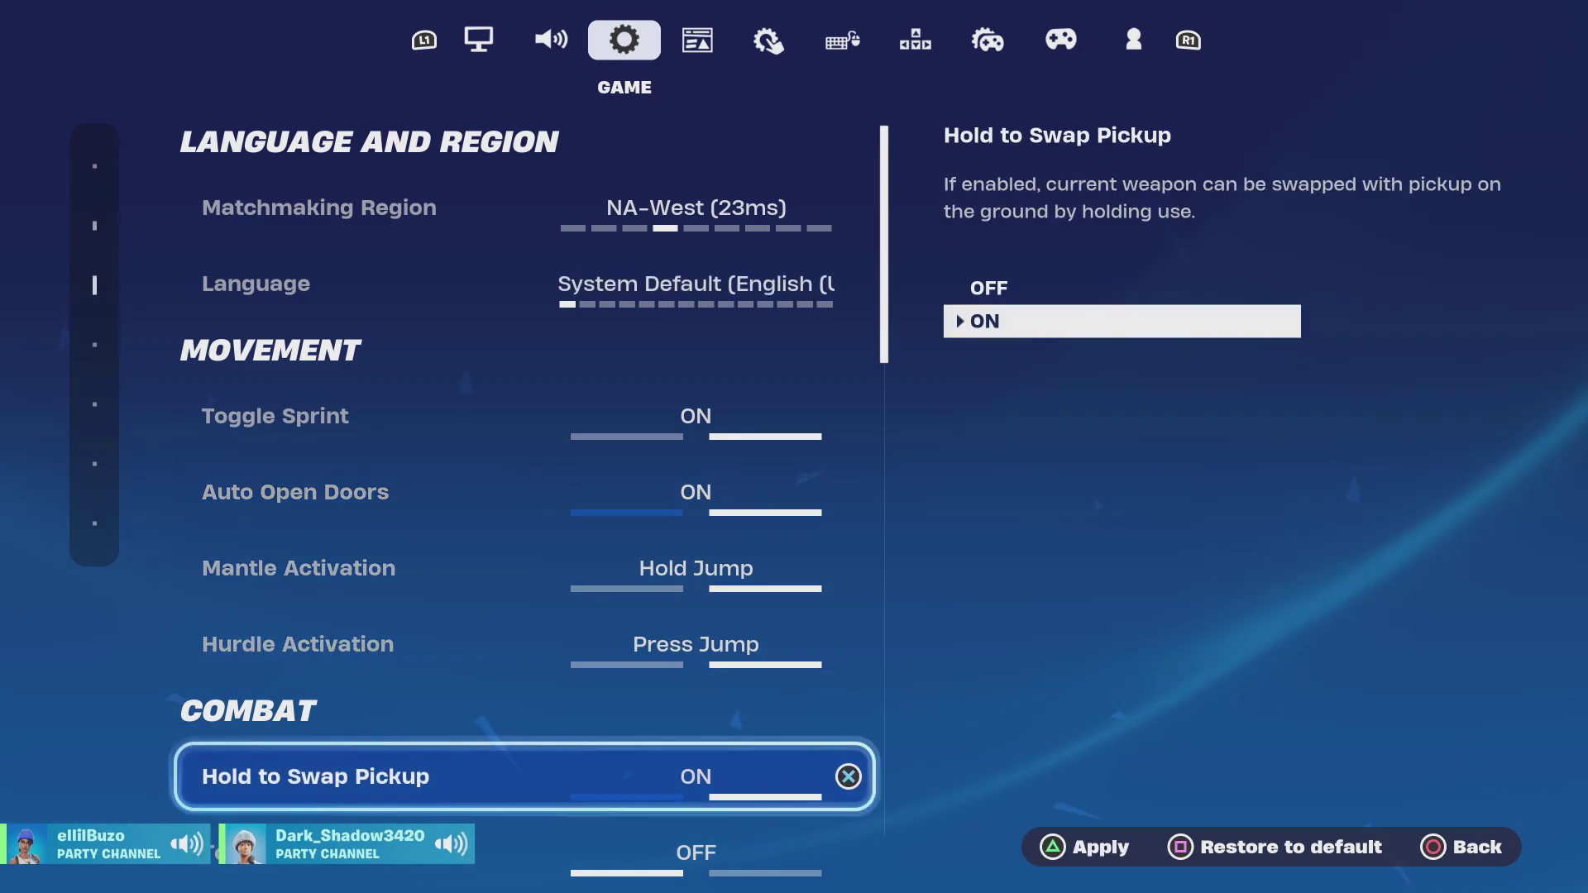
{"action": "key", "text": "Down"}
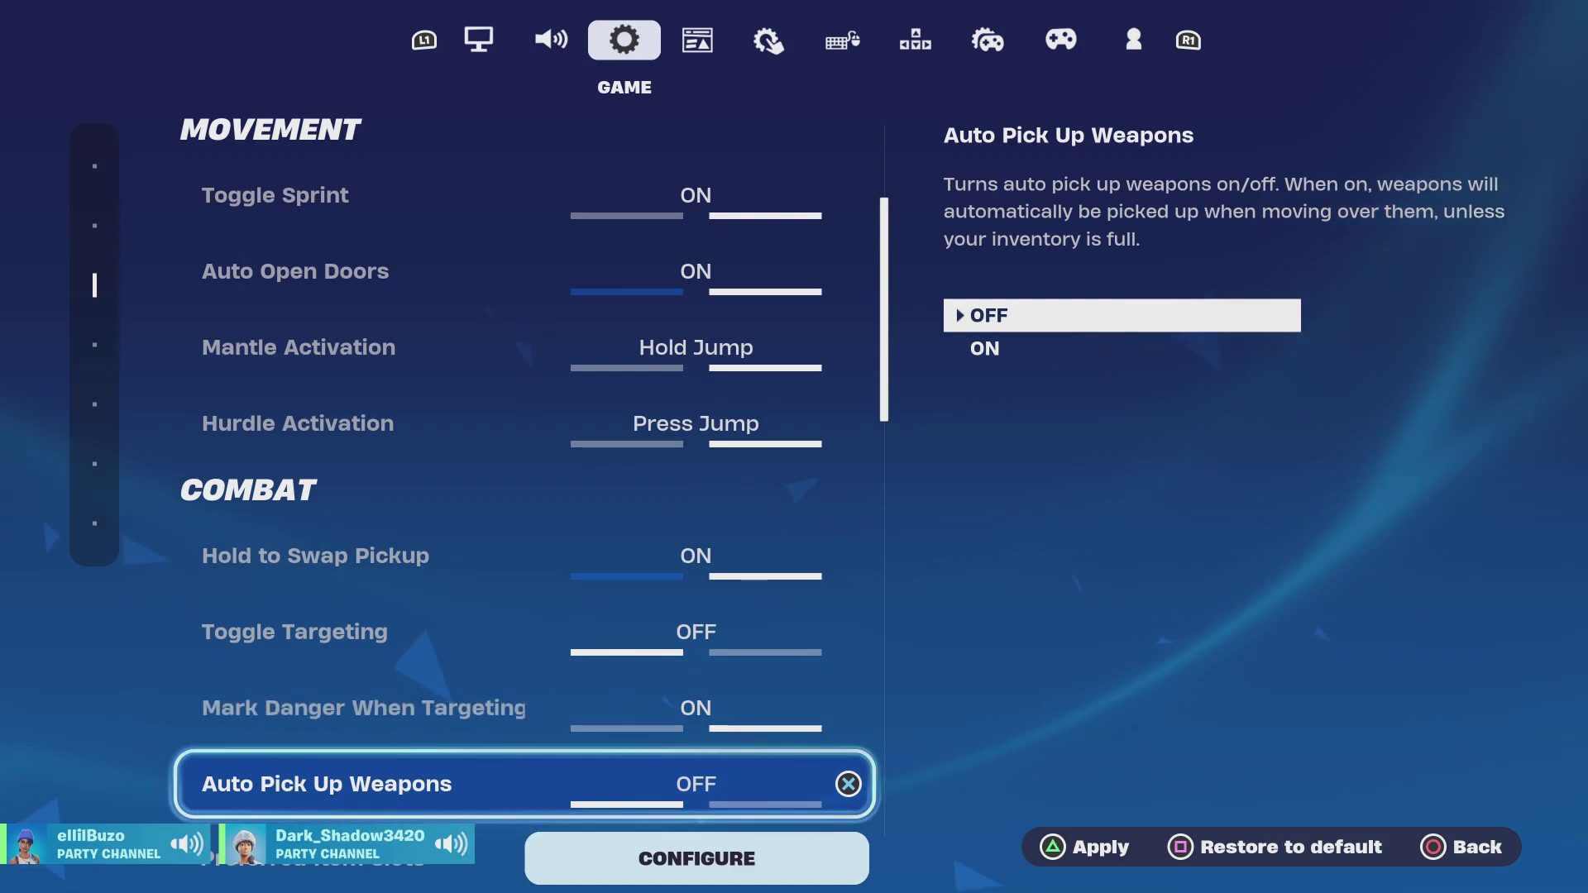
{"action": "key", "text": "Up"}
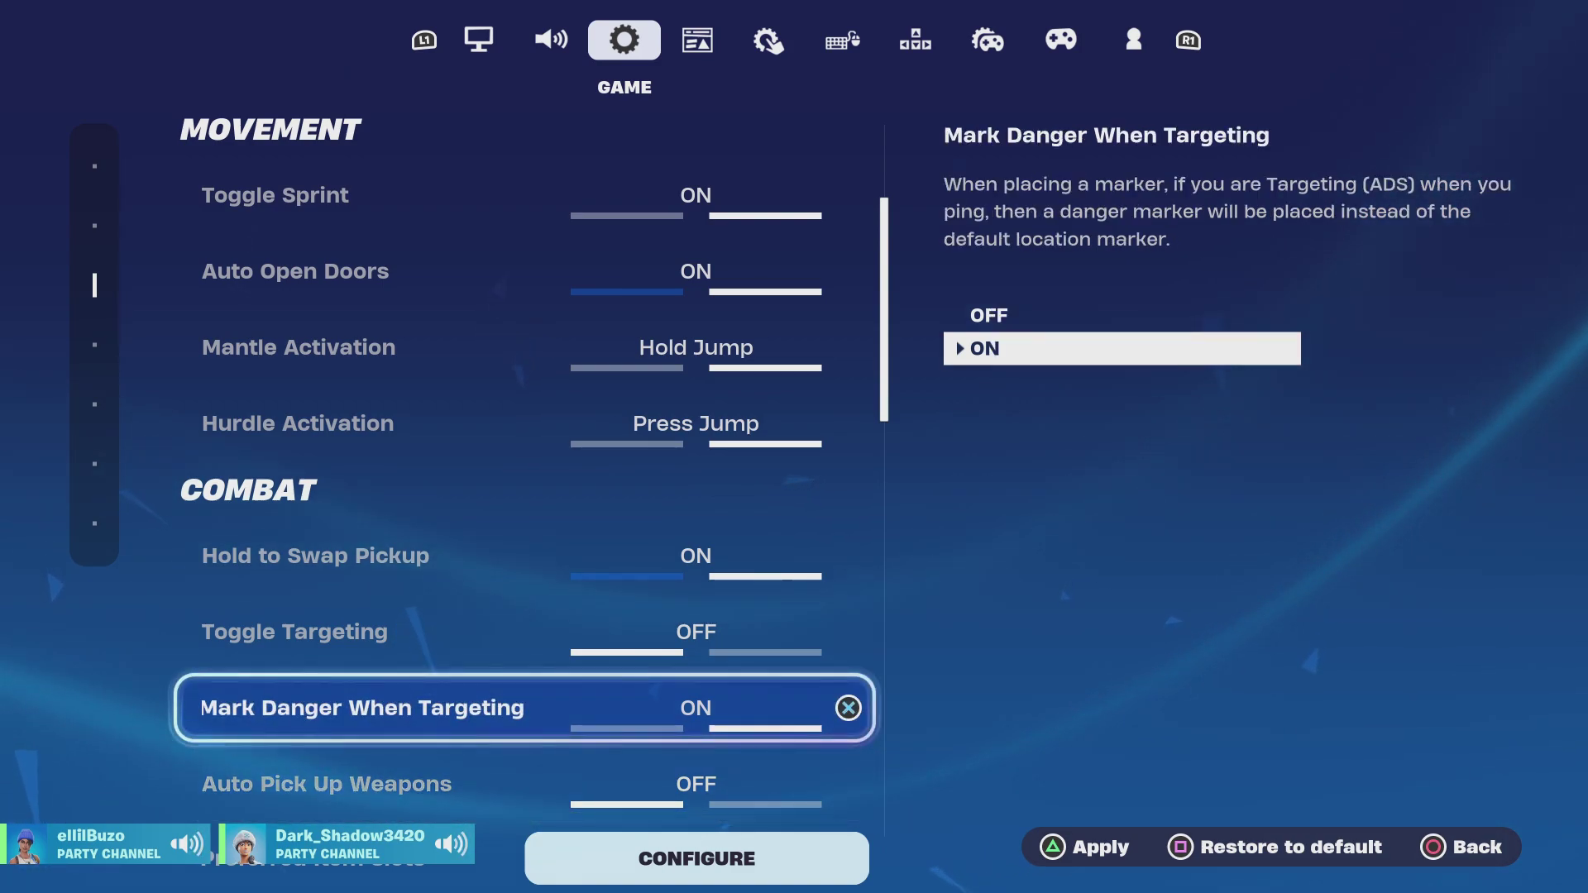
{"action": "key", "text": "Up"}
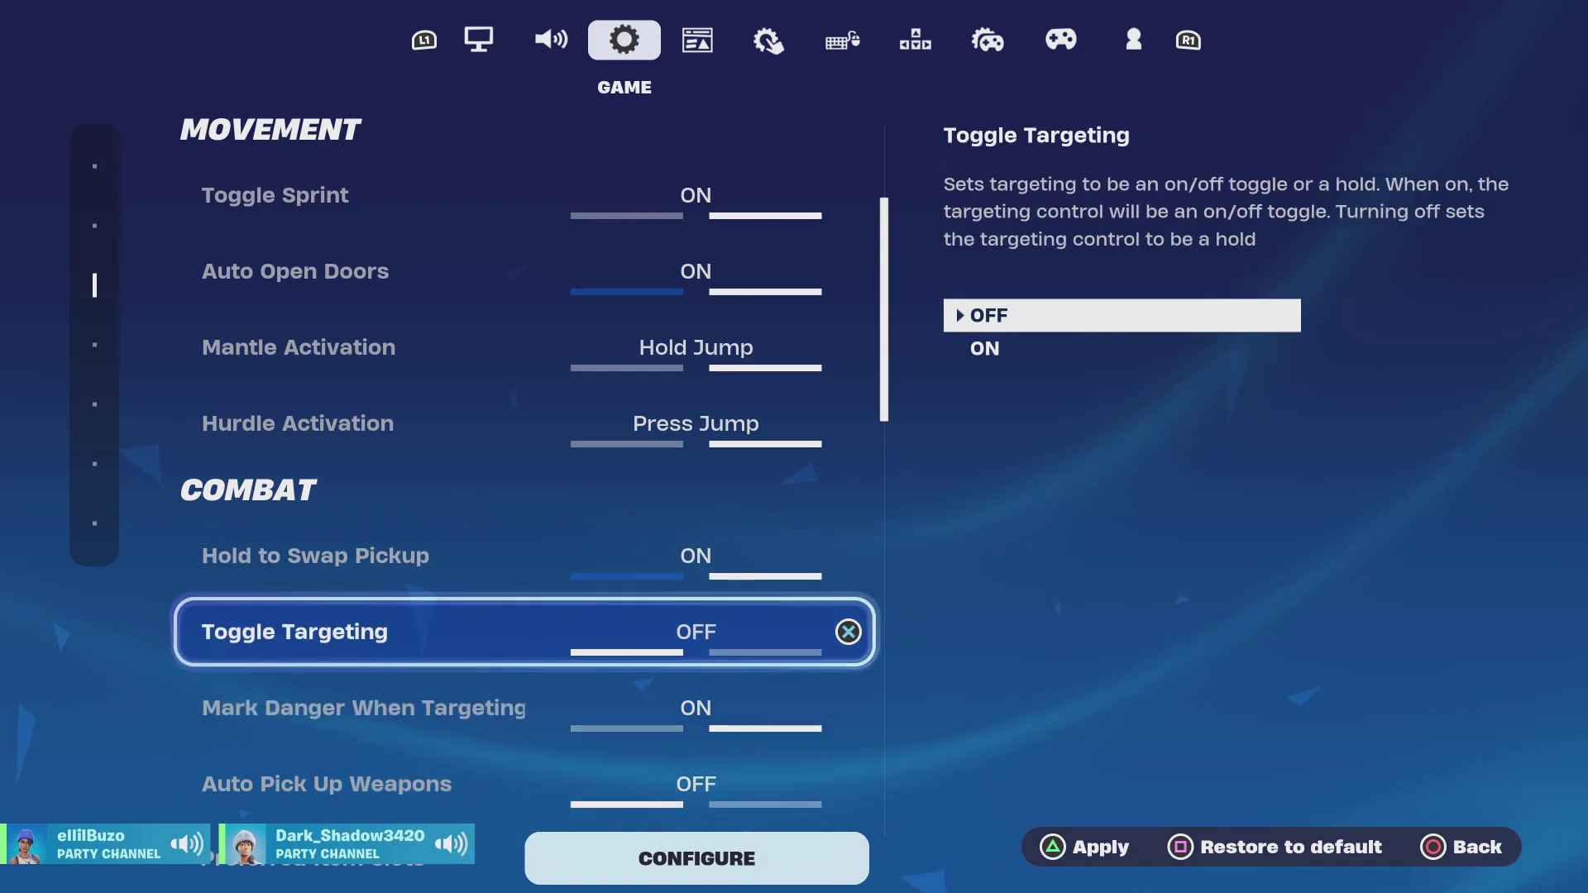
{"action": "key", "text": "Up"}
{"action": "key", "text": "Down"}
{"action": "key", "text": "Down"}
{"action": "key", "text": "Down"}
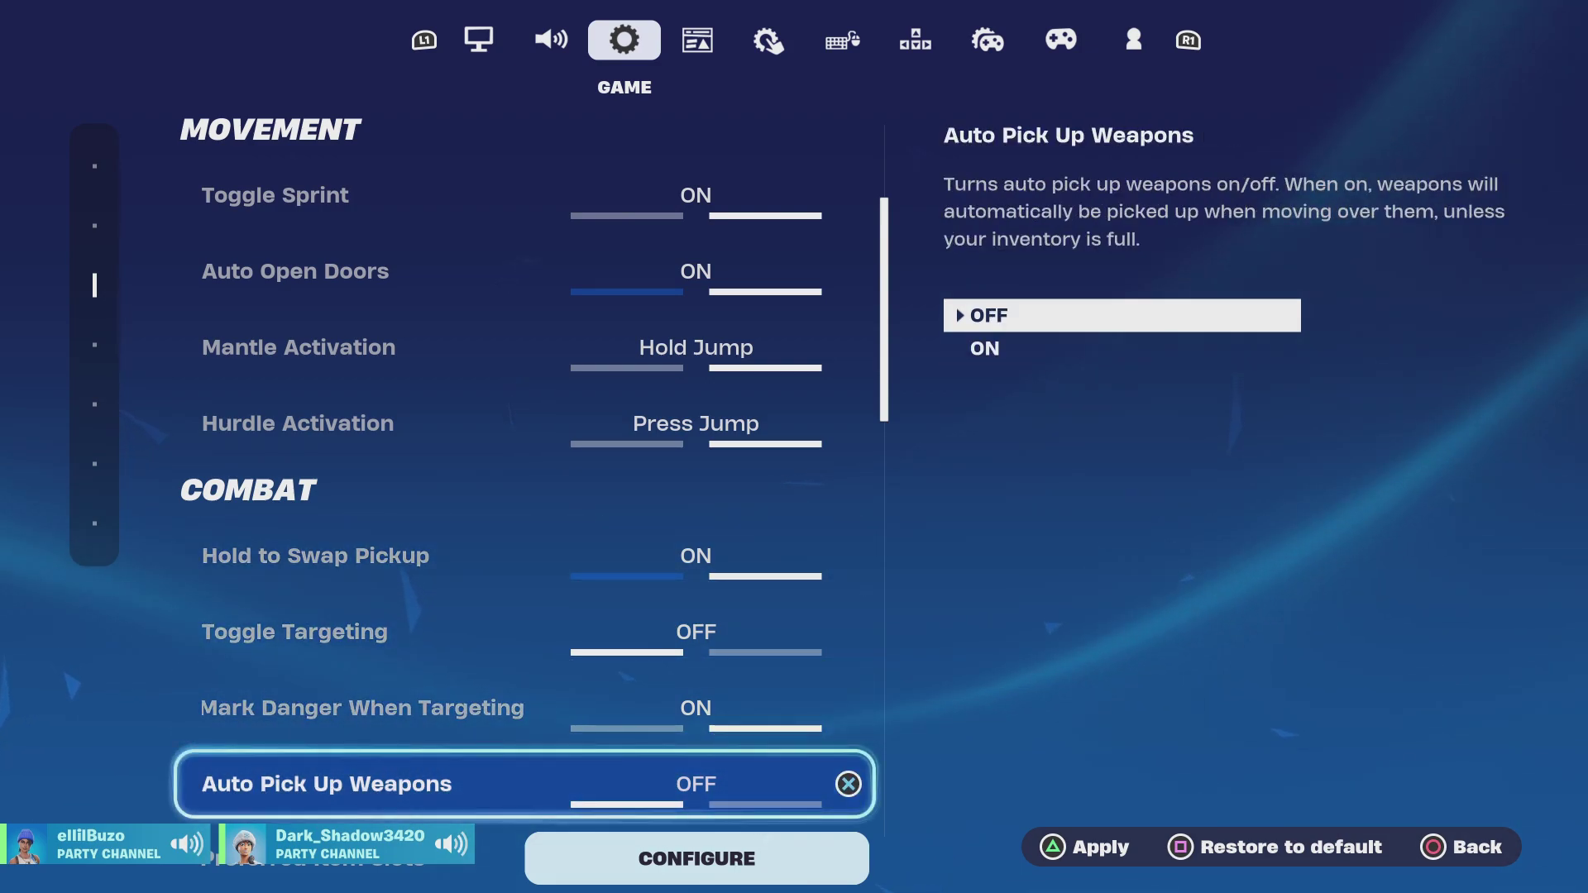
- Review Preferred Item Slots, Auto Sort Consumables, Disable Pre-Edit Option and Auto Confirm Edits
{"action": "key", "text": "Down"}
{"action": "key", "text": "Down"}
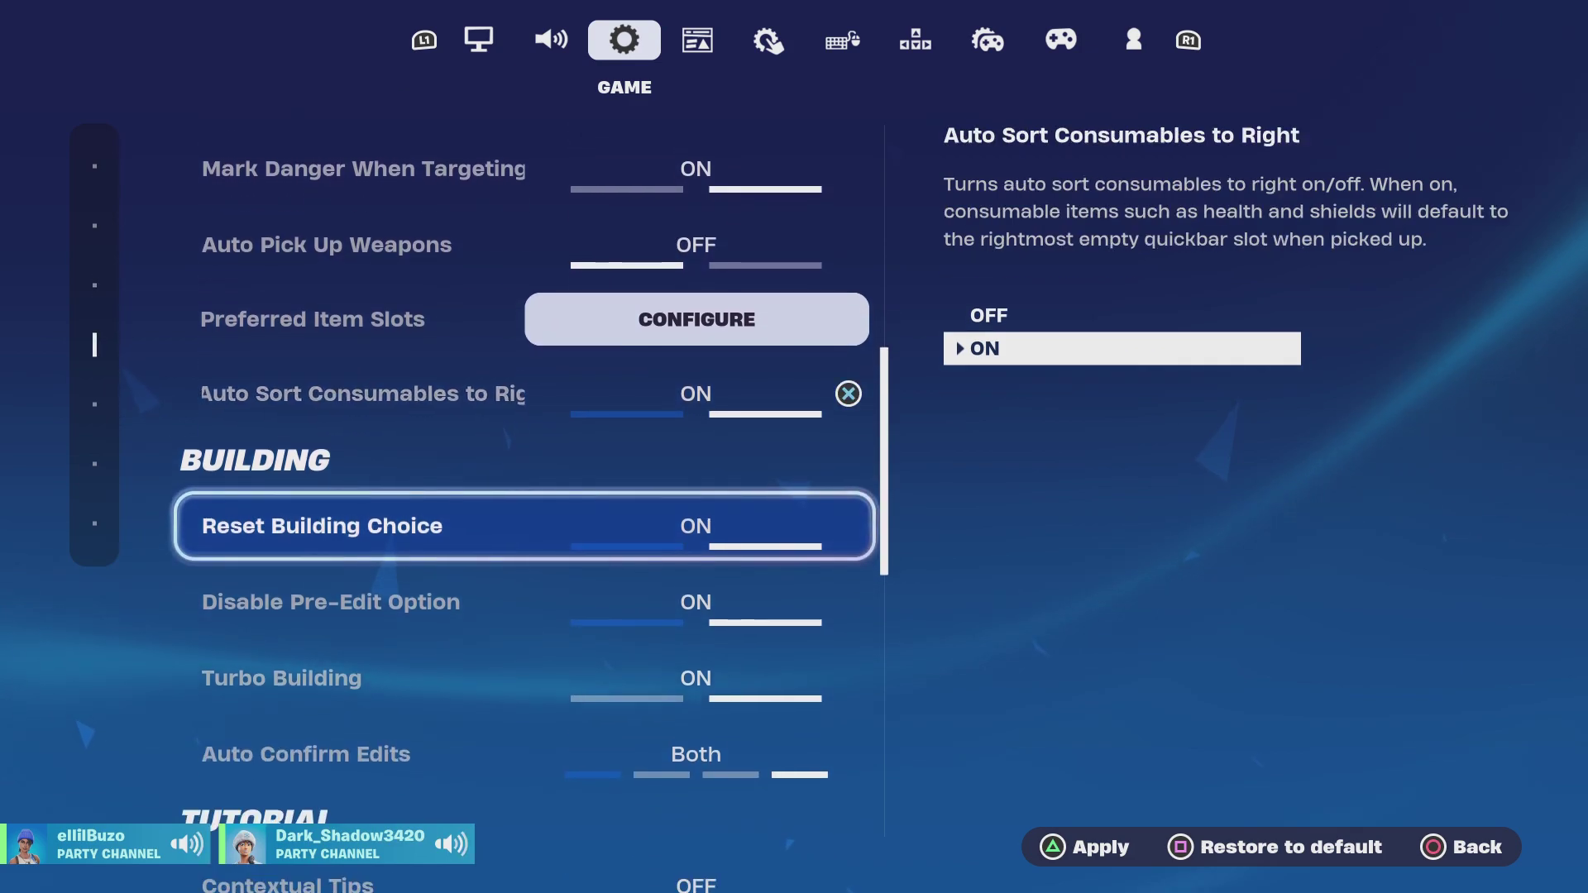
{"action": "key", "text": "Up"}
{"action": "key", "text": "Up"}
{"action": "key", "text": "Down"}
{"action": "key", "text": "Down"}
{"action": "key", "text": "Down"}
{"action": "key", "text": "Down"}
{"action": "key", "text": "Down"}
{"action": "key", "text": "Up"}
{"action": "key", "text": "Up"}
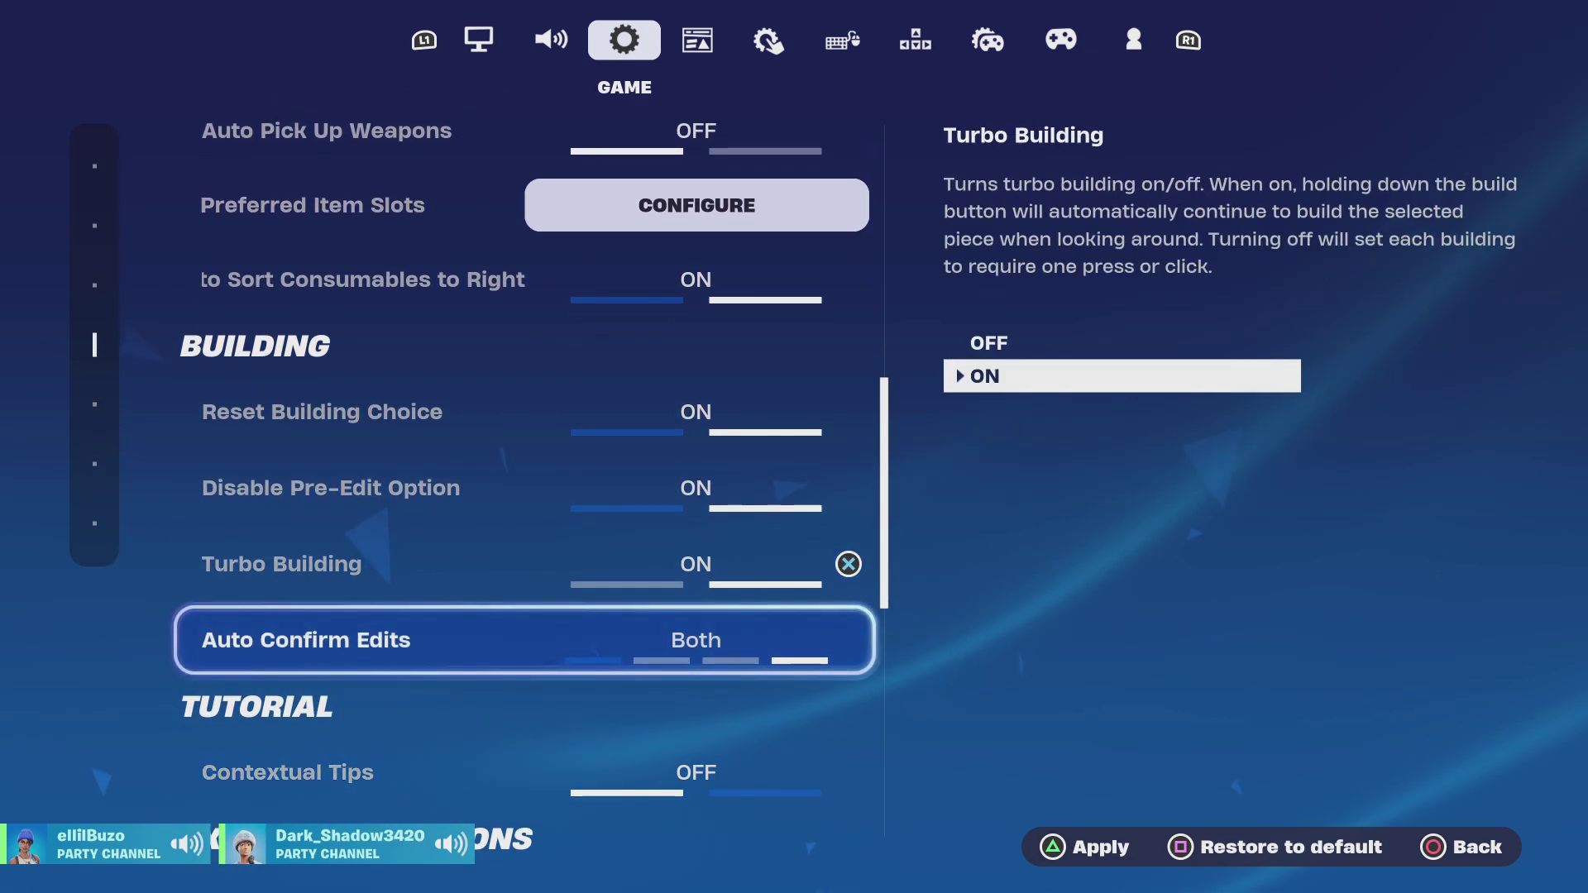
{"action": "key", "text": "Up"}
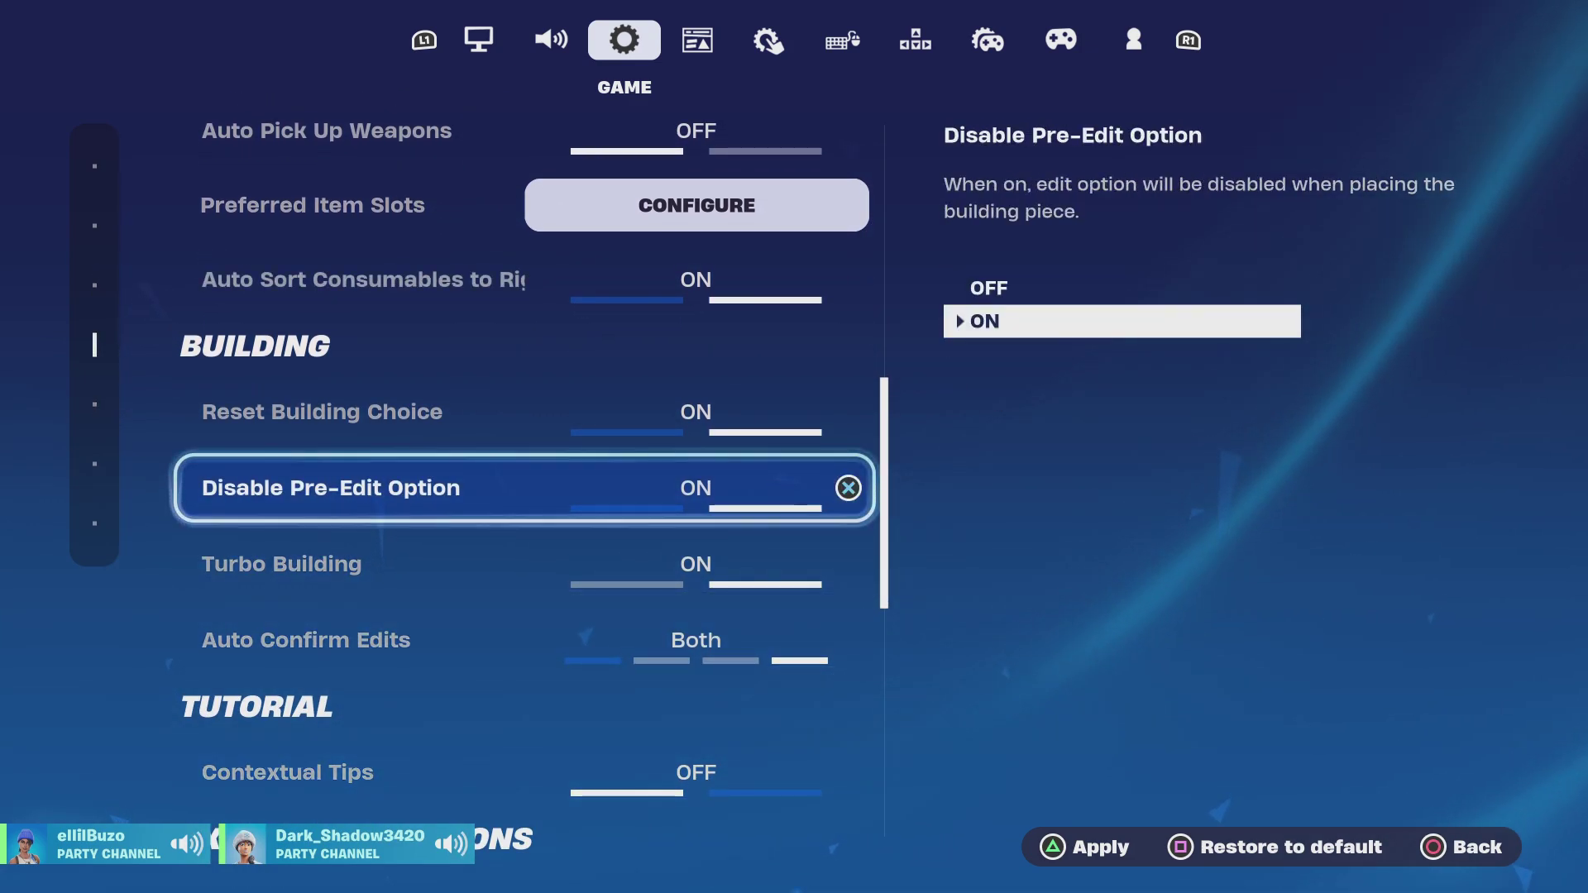
{"action": "key", "text": "Down"}
{"action": "key", "text": "Down"}
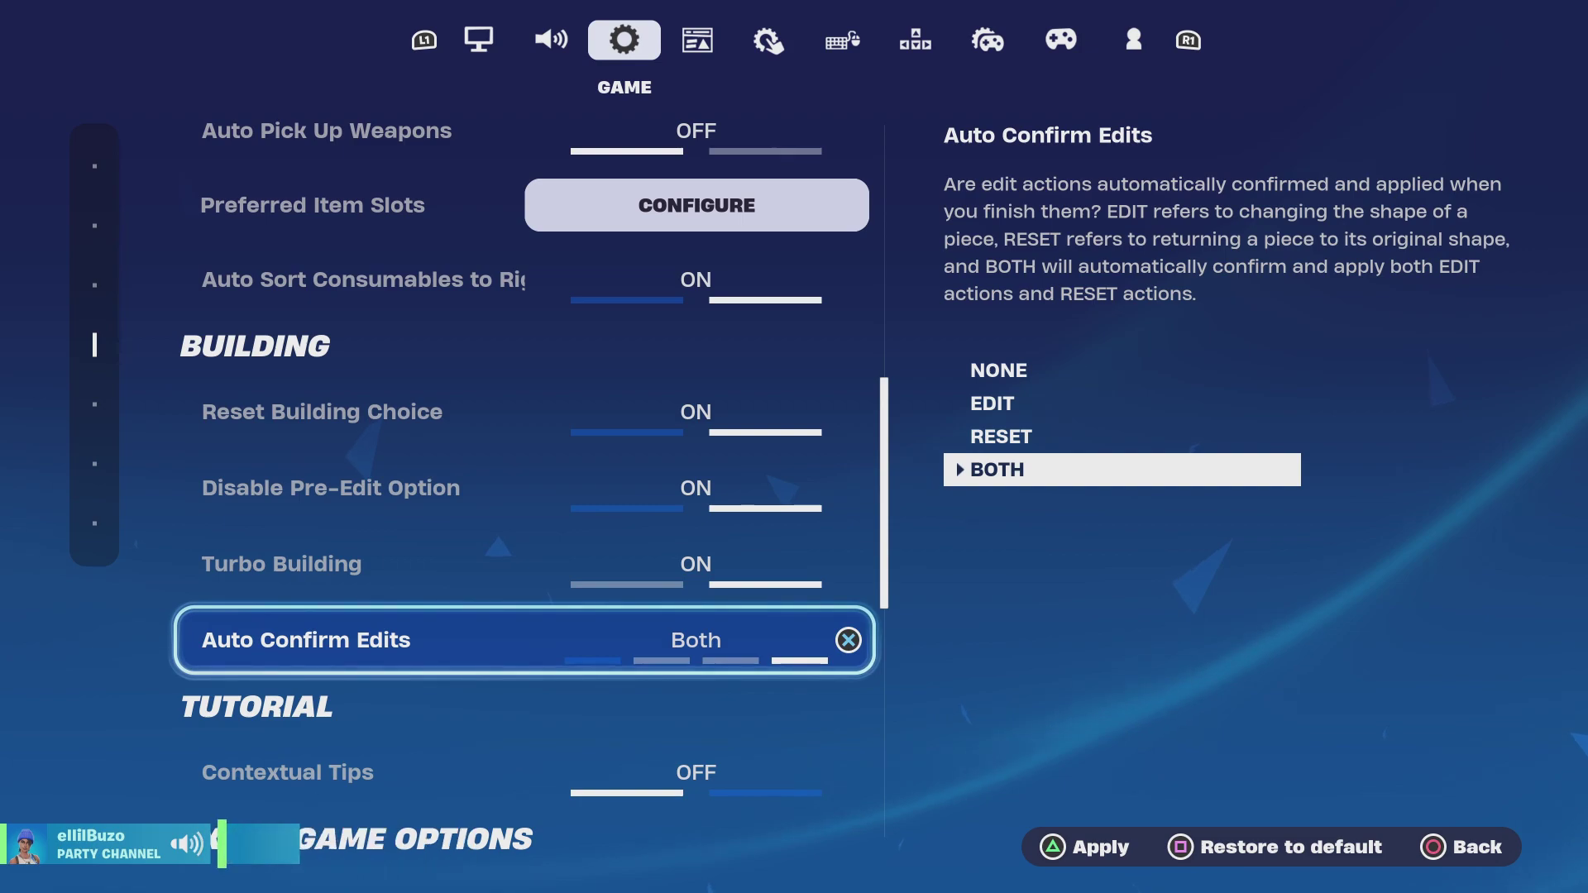
- Check Tap to Search / Interact, the replay recording options and Color Configuration, then go to Game UI
{"action": "key", "text": "Down"}
{"action": "key", "text": "Down"}
{"action": "key", "text": "Down"}
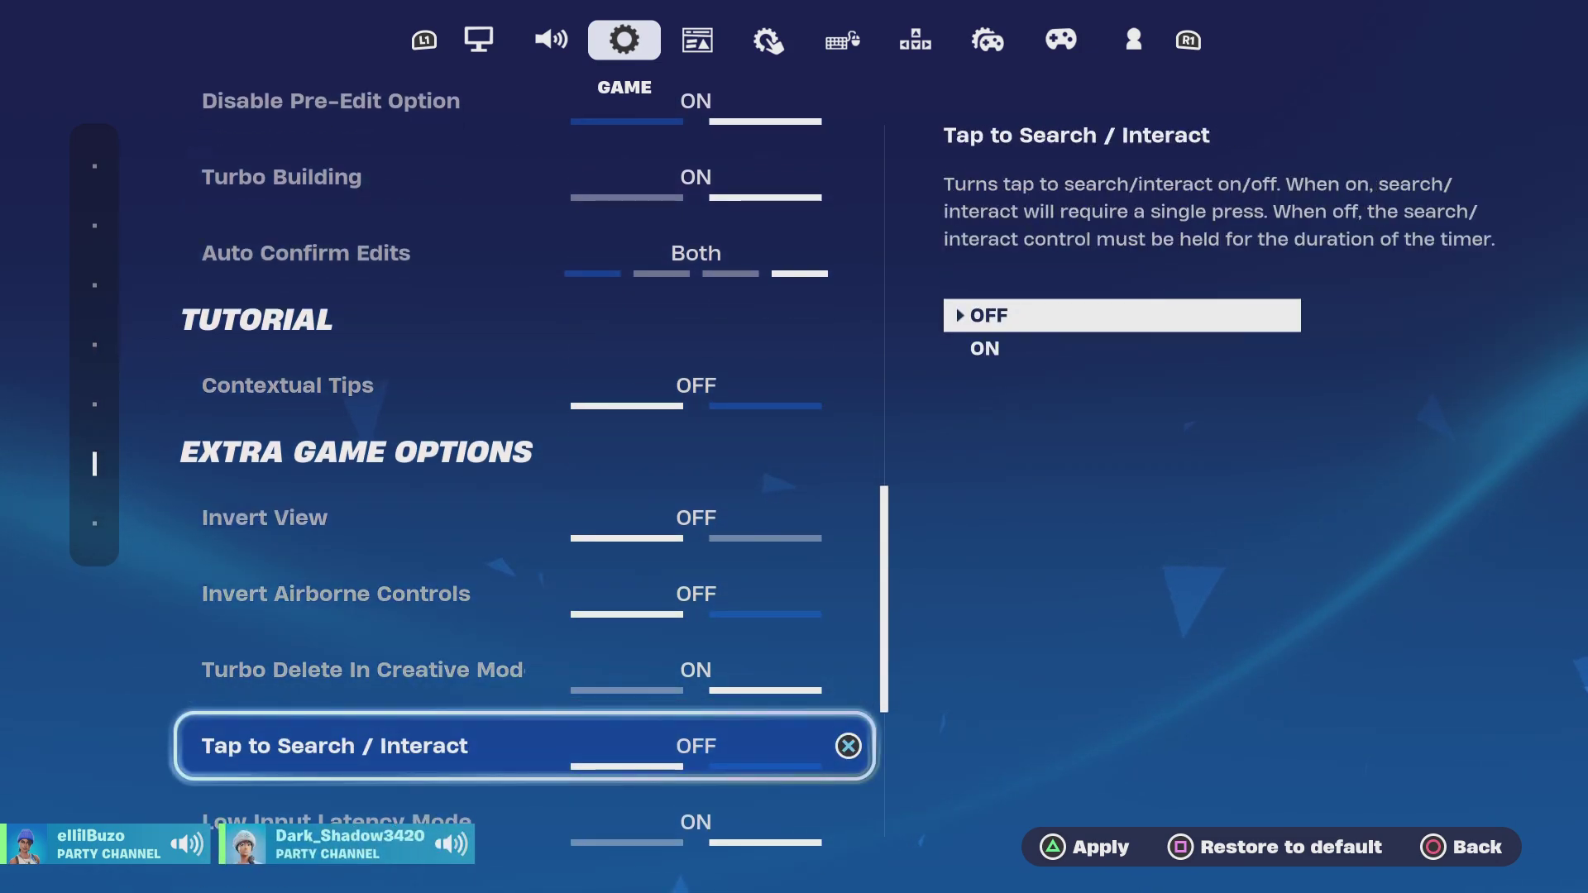
{"action": "key", "text": "Down"}
{"action": "key", "text": "Down"}
{"action": "key", "text": "Down"}
{"action": "key", "text": "Up"}
{"action": "key", "text": "Up"}
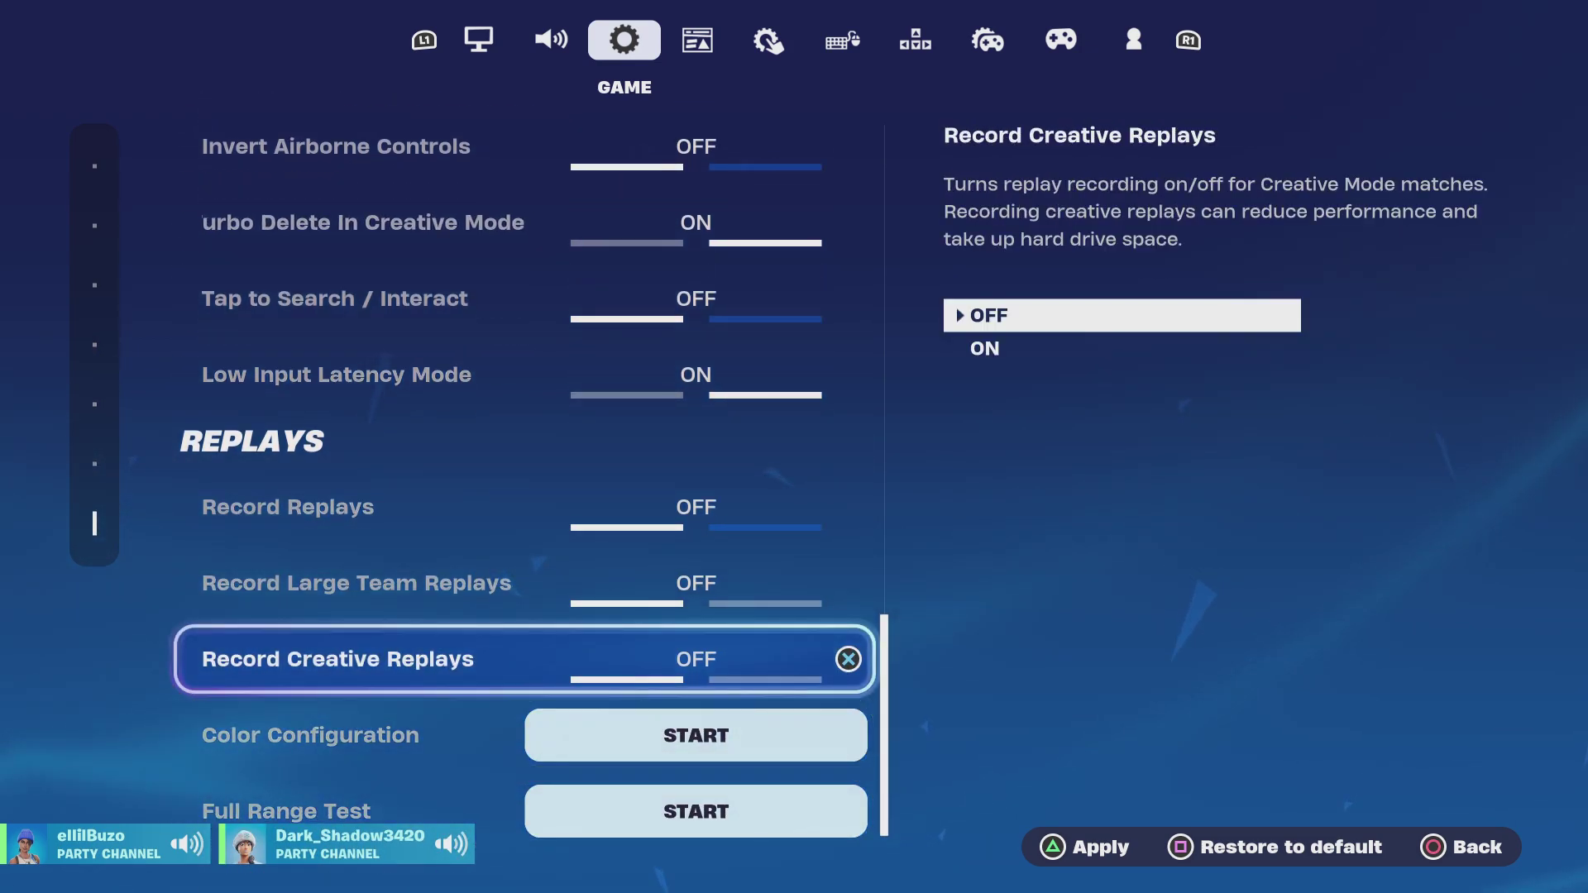
{"action": "key", "text": "Up"}
{"action": "key", "text": "Up"}
{"action": "key", "text": "Down"}
{"action": "key", "text": "Down"}
{"action": "key", "text": "Down"}
{"action": "key", "text": "e"}
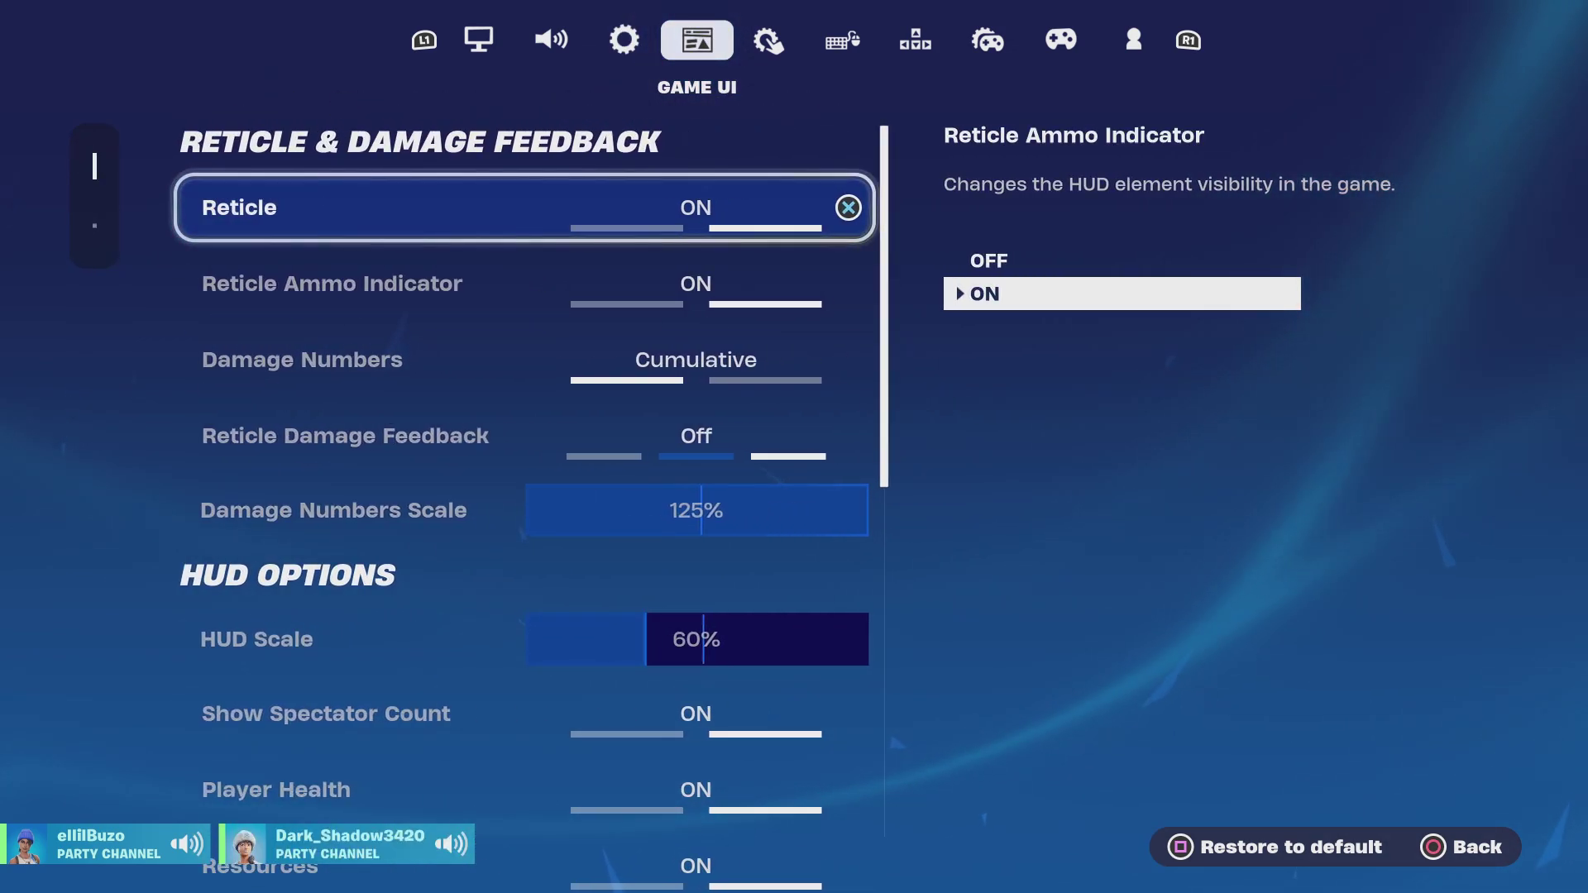
- Compare Damage Numbers, Damage Numbers Scale and Reticle Damage Feedback, then scroll past the Resources HUD options
{"action": "key", "text": "Down"}
{"action": "key", "text": "Down"}
{"action": "key", "text": "Down"}
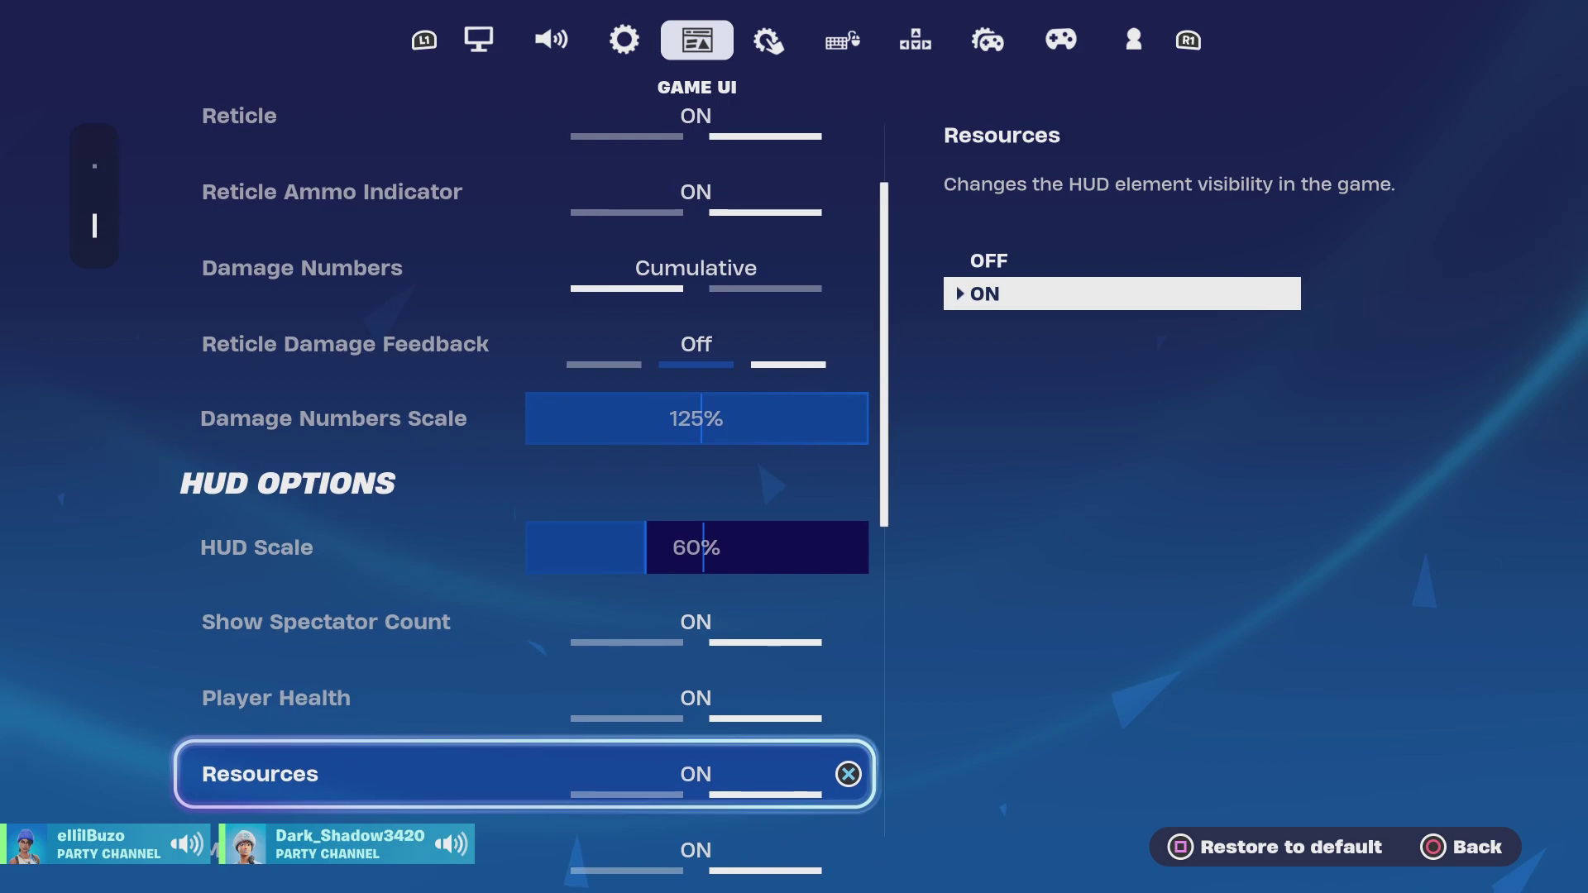
{"action": "key", "text": "Up"}
{"action": "key", "text": "Up"}
{"action": "key", "text": "Up"}
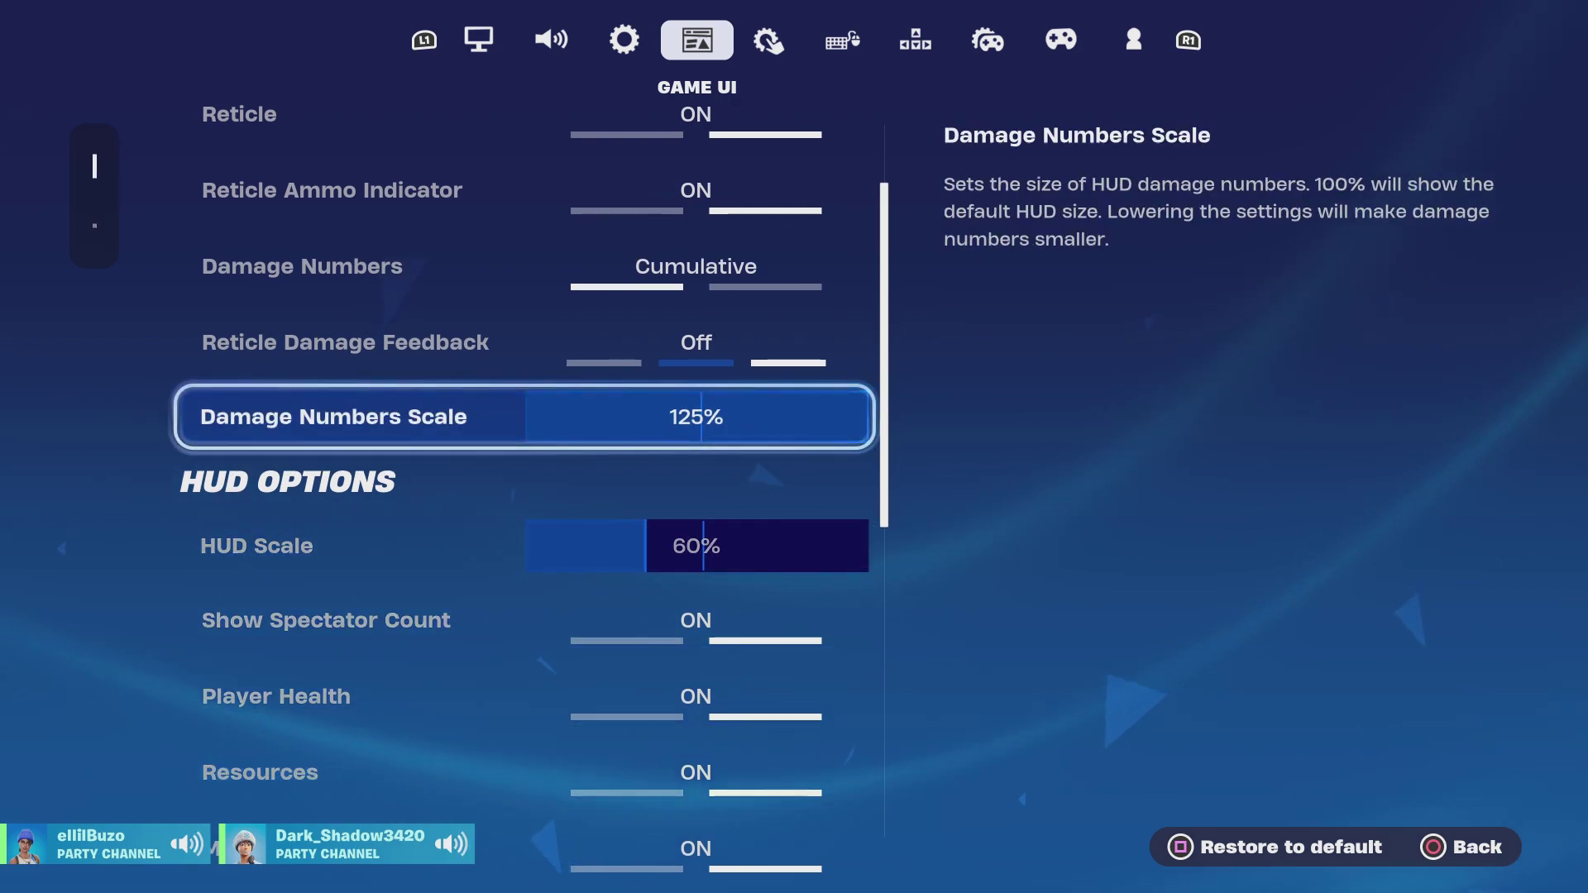
{"action": "key", "text": "Up"}
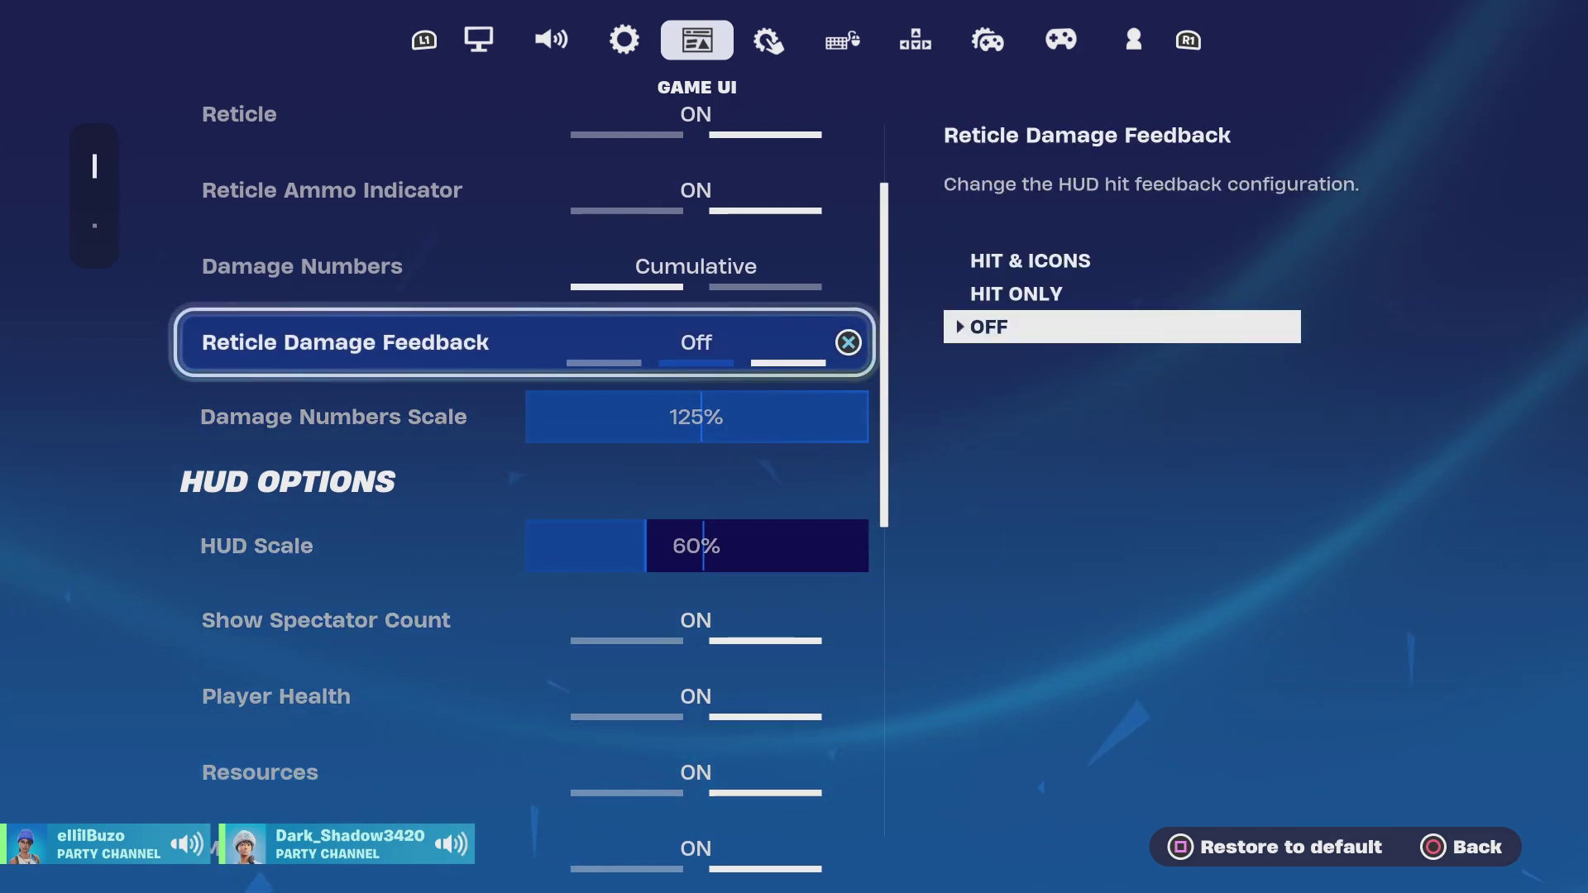
{"action": "key", "text": "Up"}
{"action": "key", "text": "Down"}
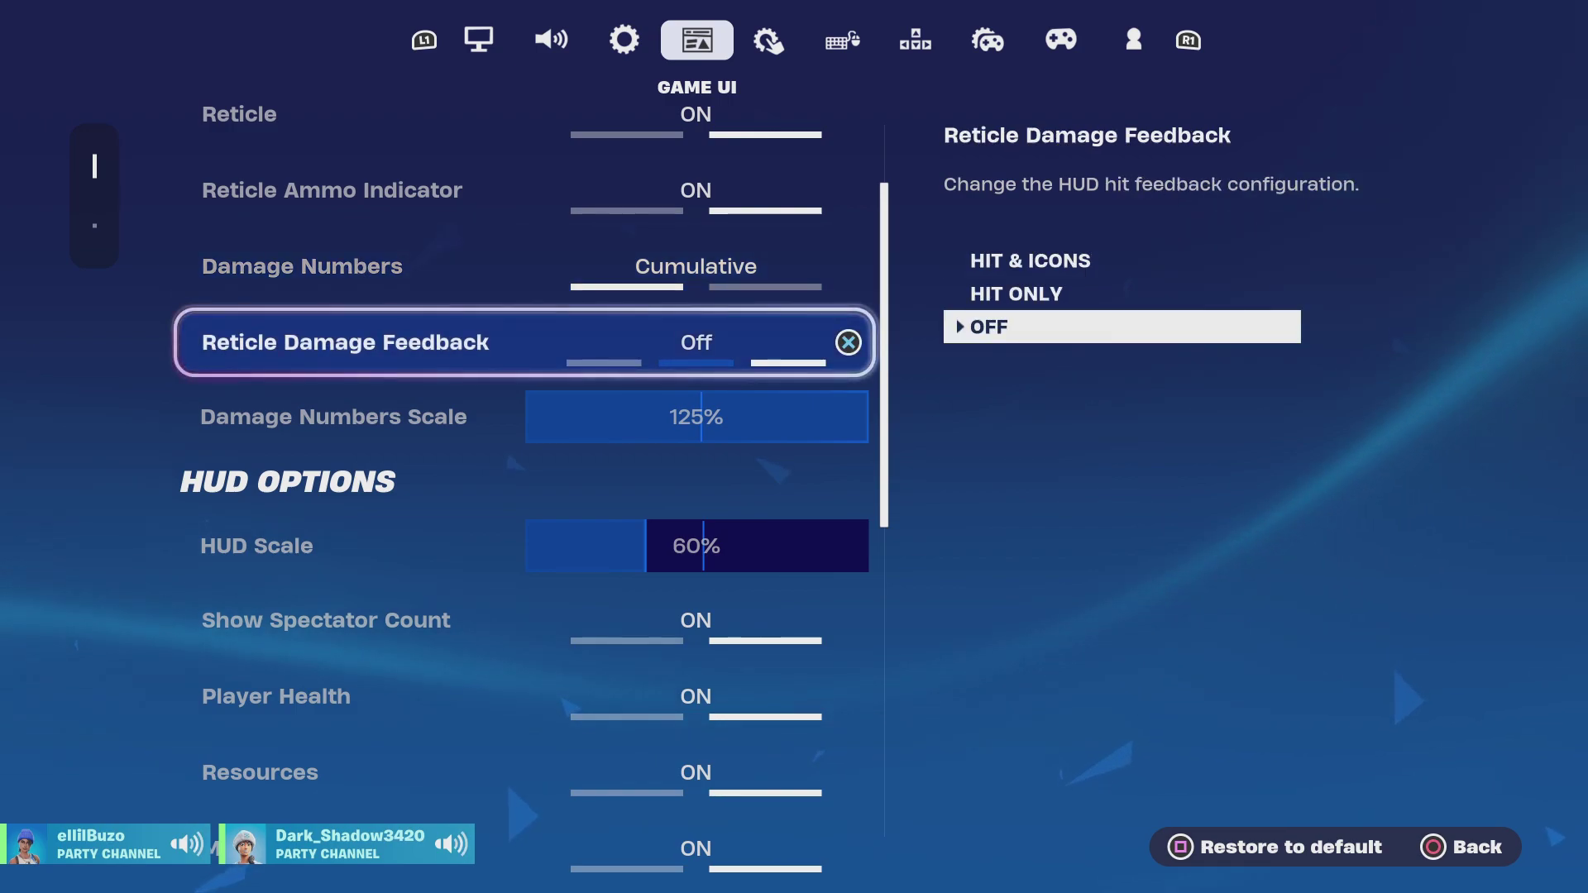
{"action": "key", "text": "Up"}
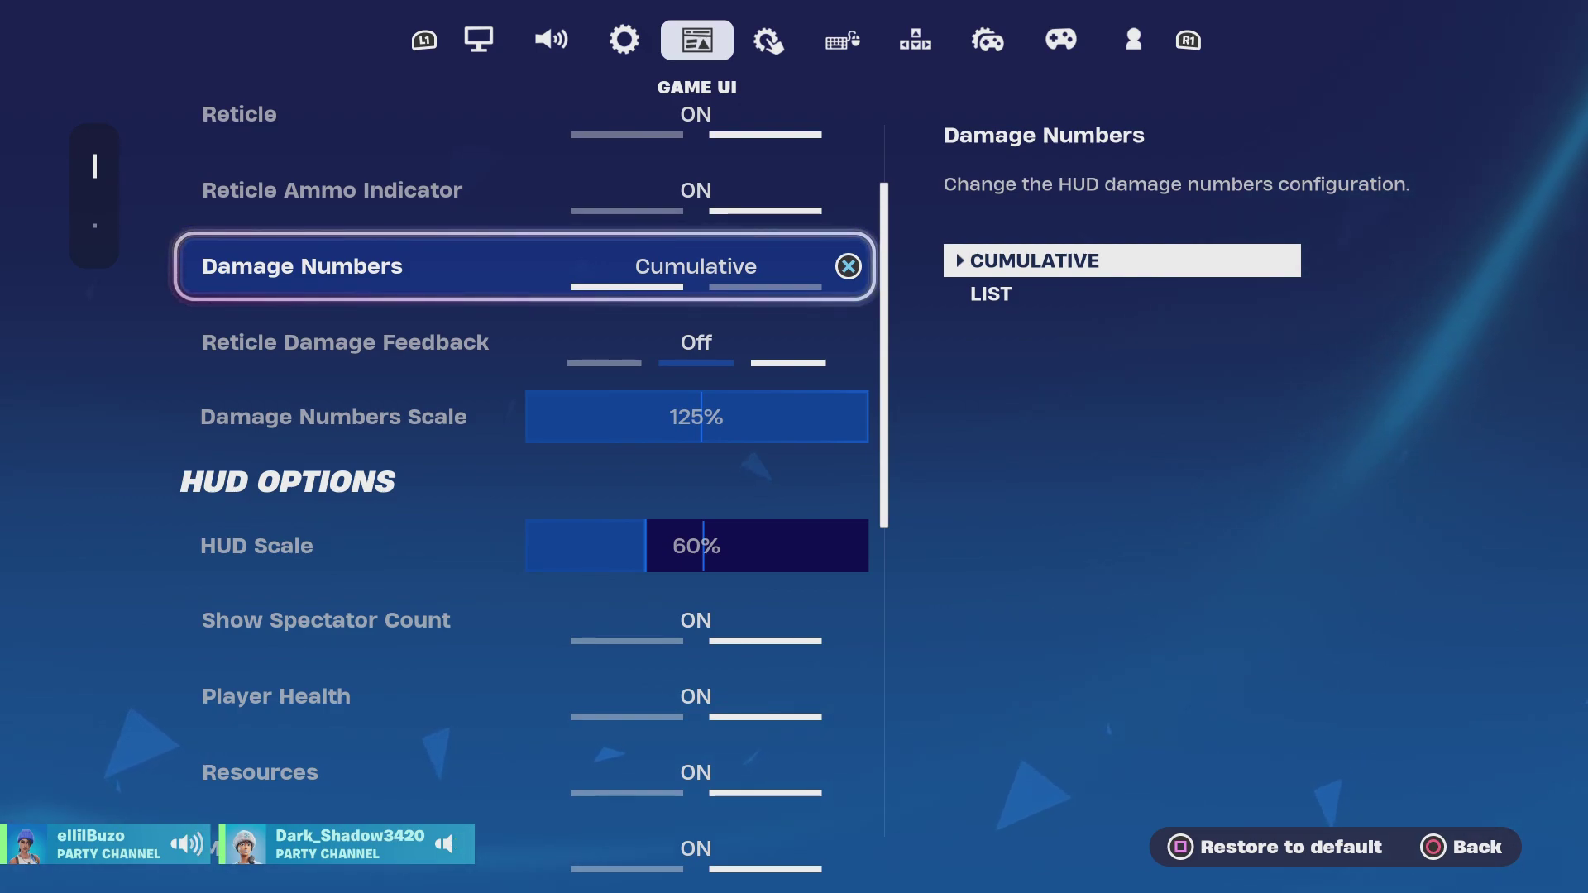
{"action": "key", "text": "Down"}
{"action": "key", "text": "Down"}
{"action": "key", "text": "Down"}
{"action": "key", "text": "Down"}
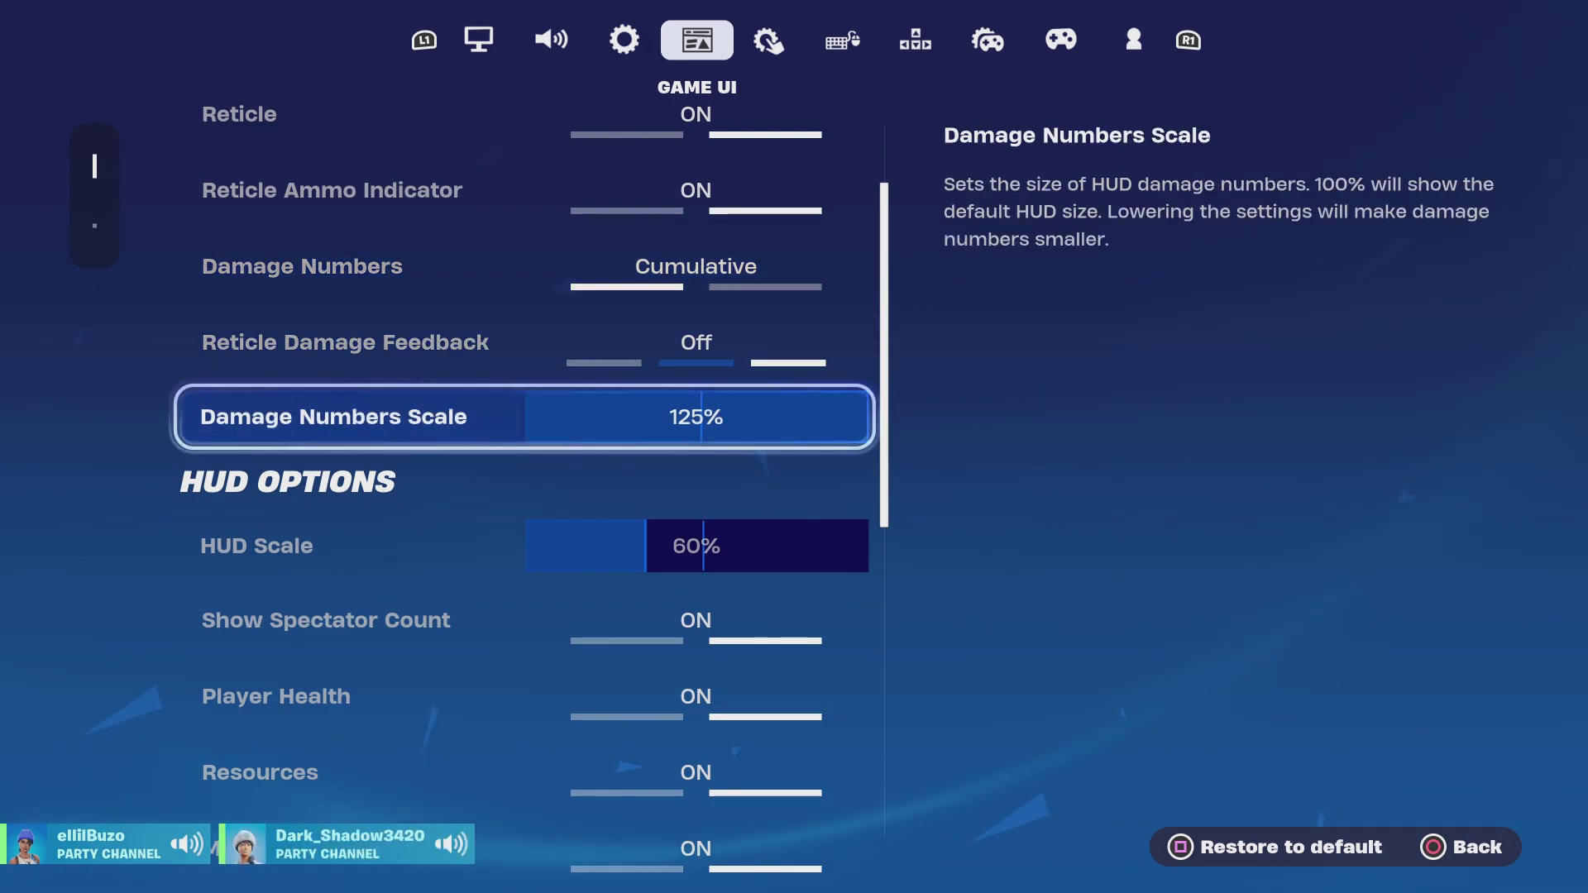
{"action": "key", "text": "Down"}
{"action": "key", "text": "Down"}
{"action": "key", "text": "Down"}
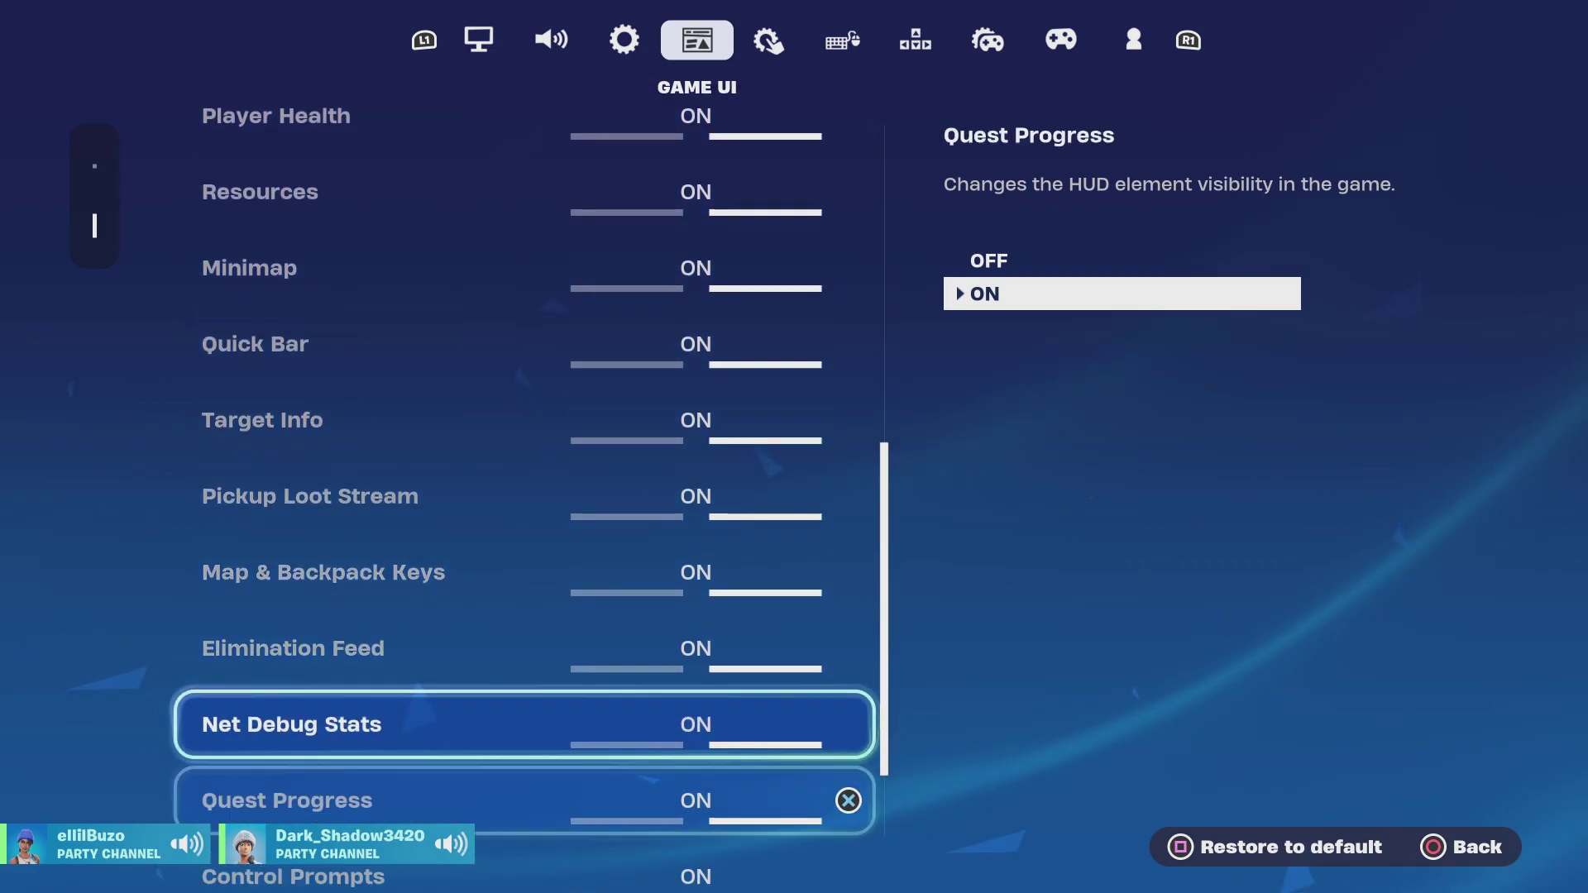
- Tab past Touch and Motion, Mouse and Keyboard and Keyboard Controls to the Controller tab
{"action": "key", "text": "e"}
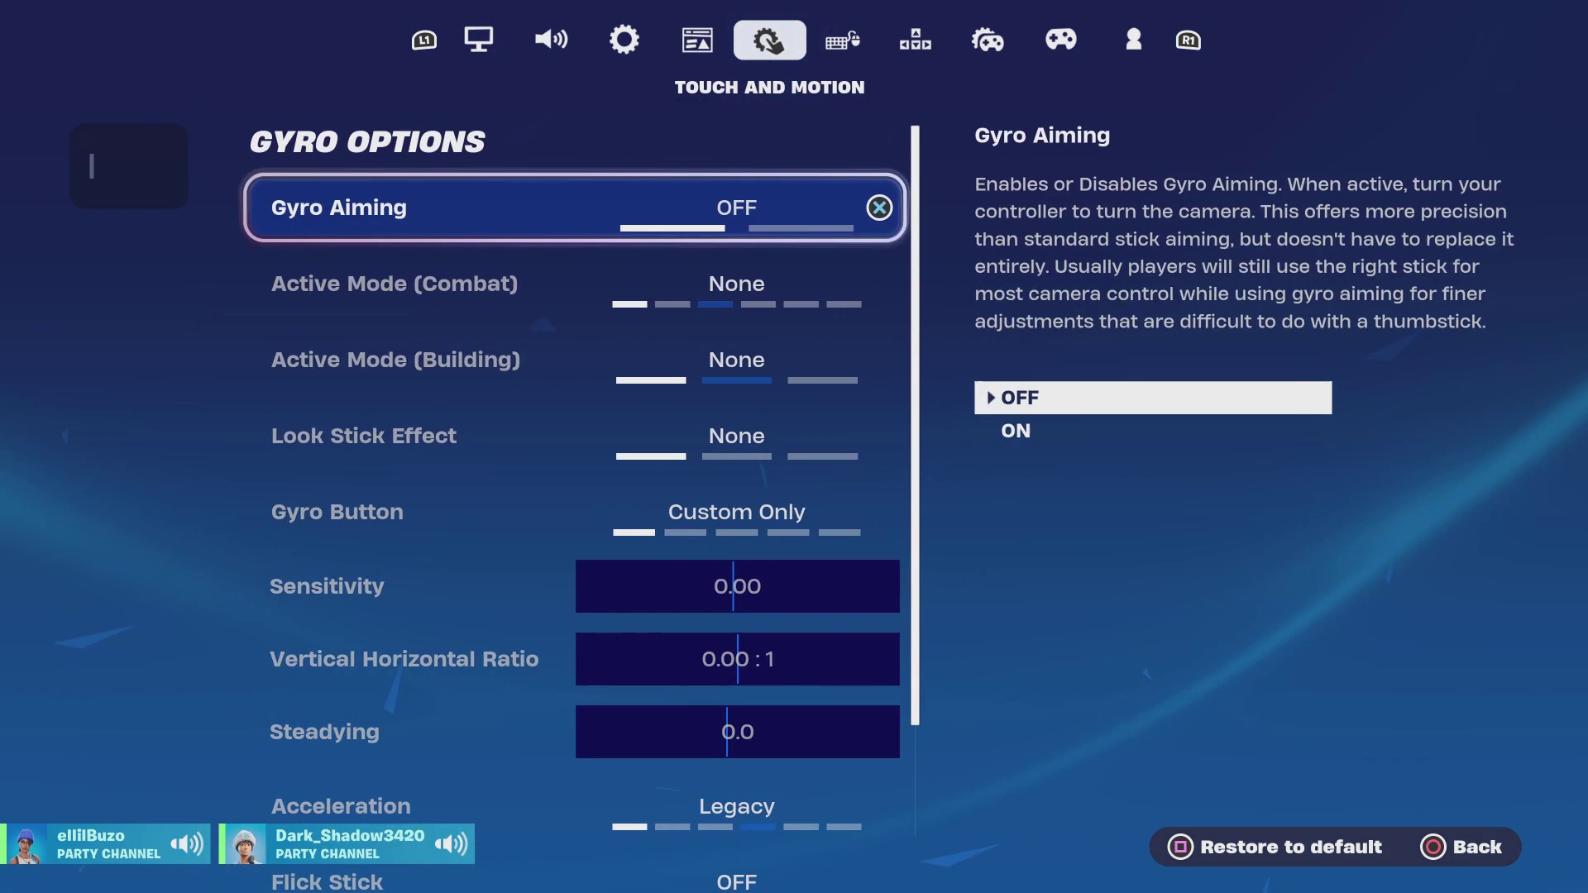
{"action": "key", "text": "e"}
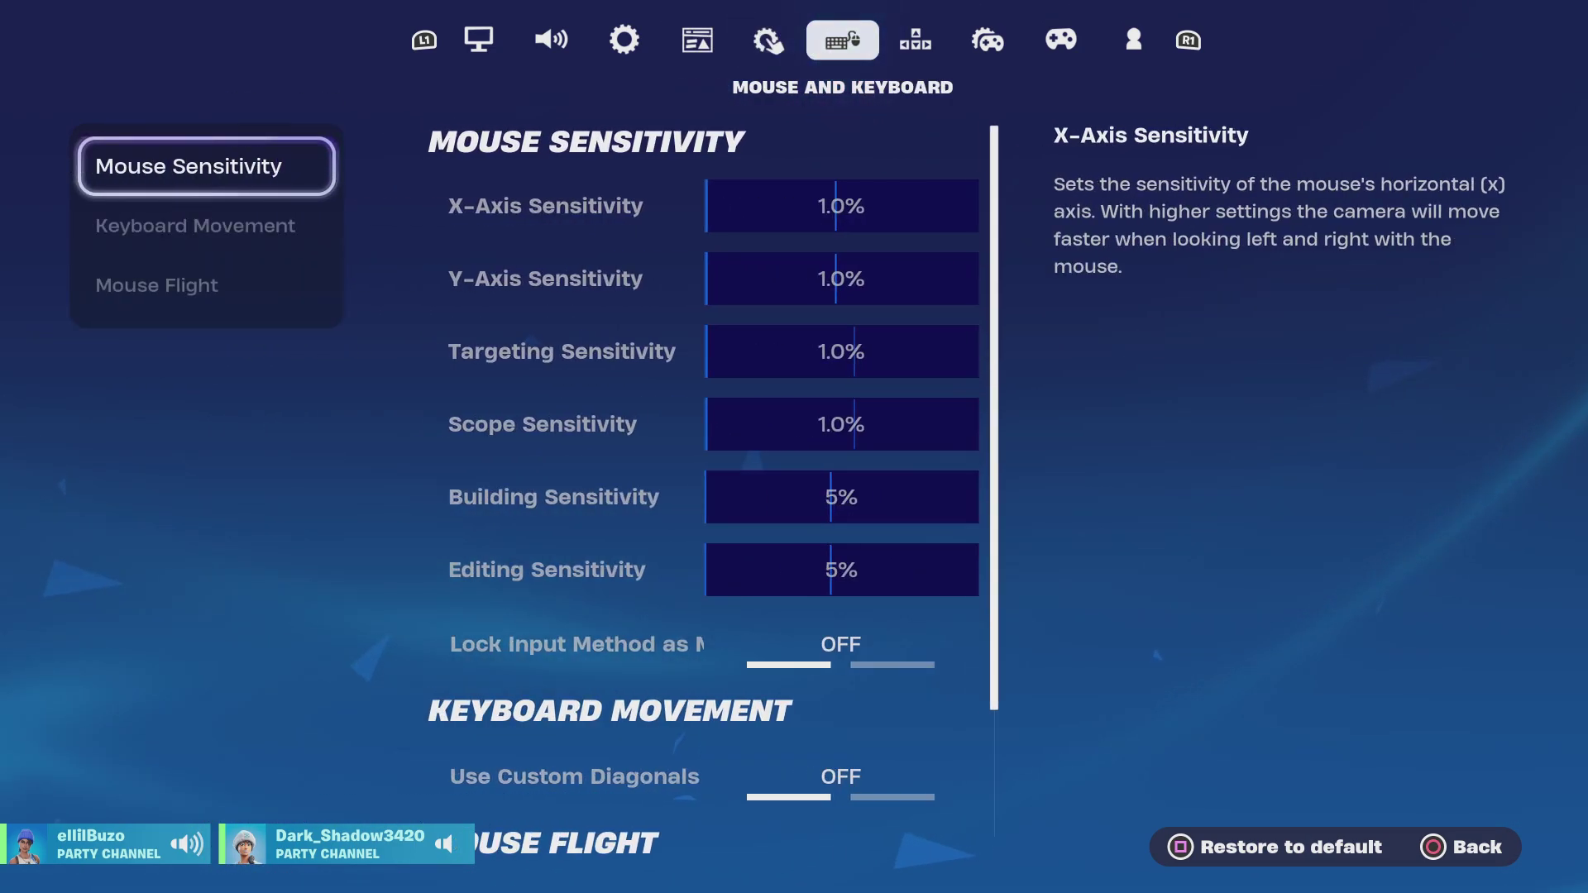
{"action": "key", "text": "e"}
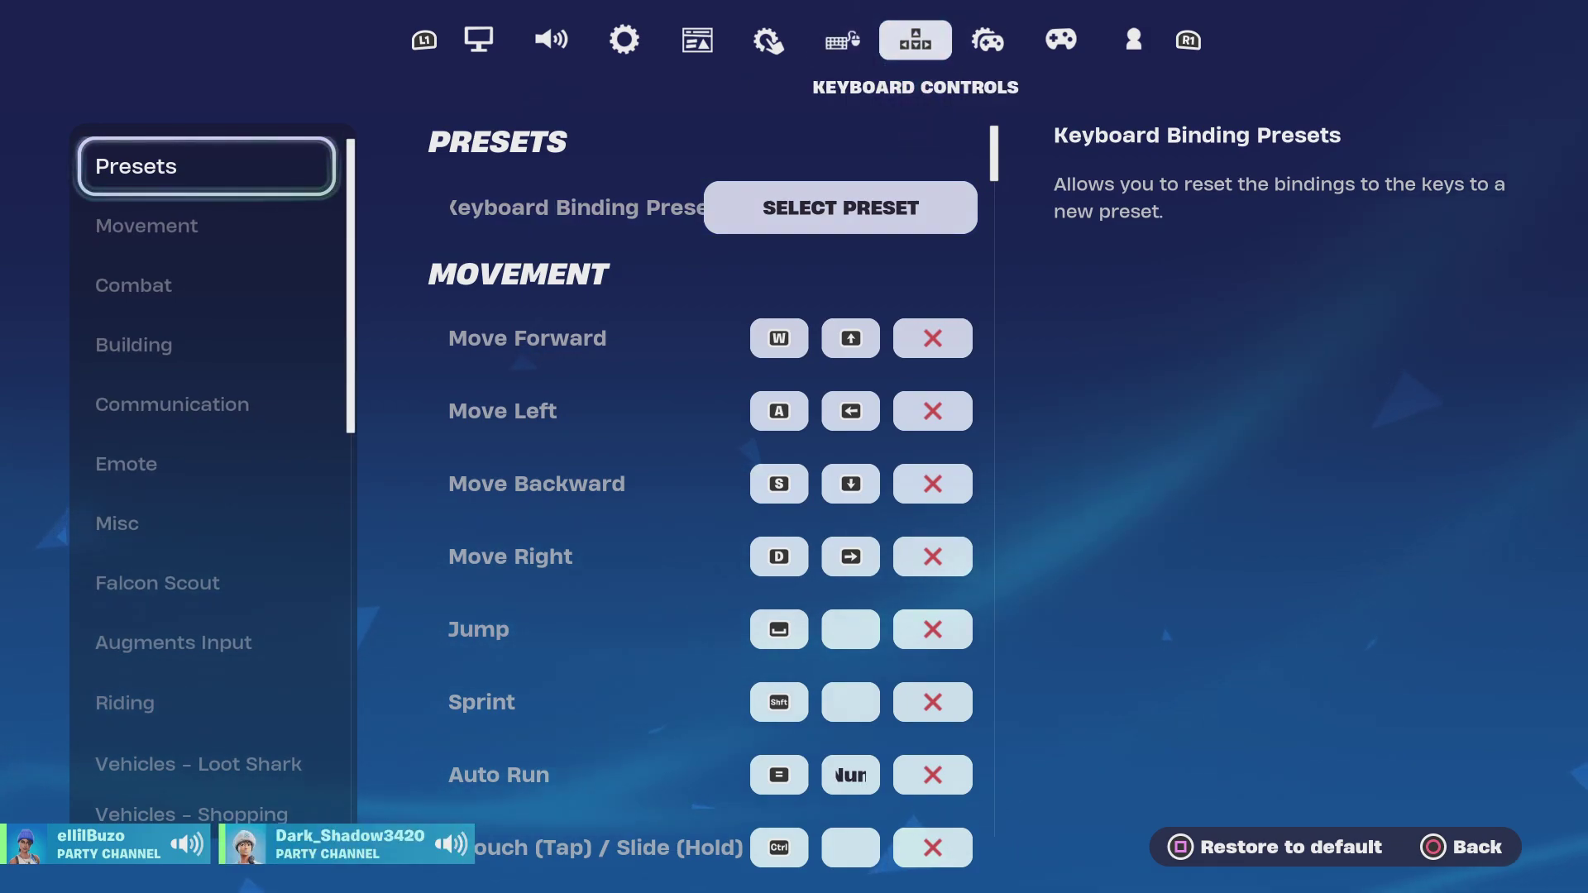
{"action": "key", "text": "e"}
- Look through Build Immediately, the sensitivity options and advanced sensitivity down to Aim Assist Strength 99%
{"action": "key", "text": "Right"}
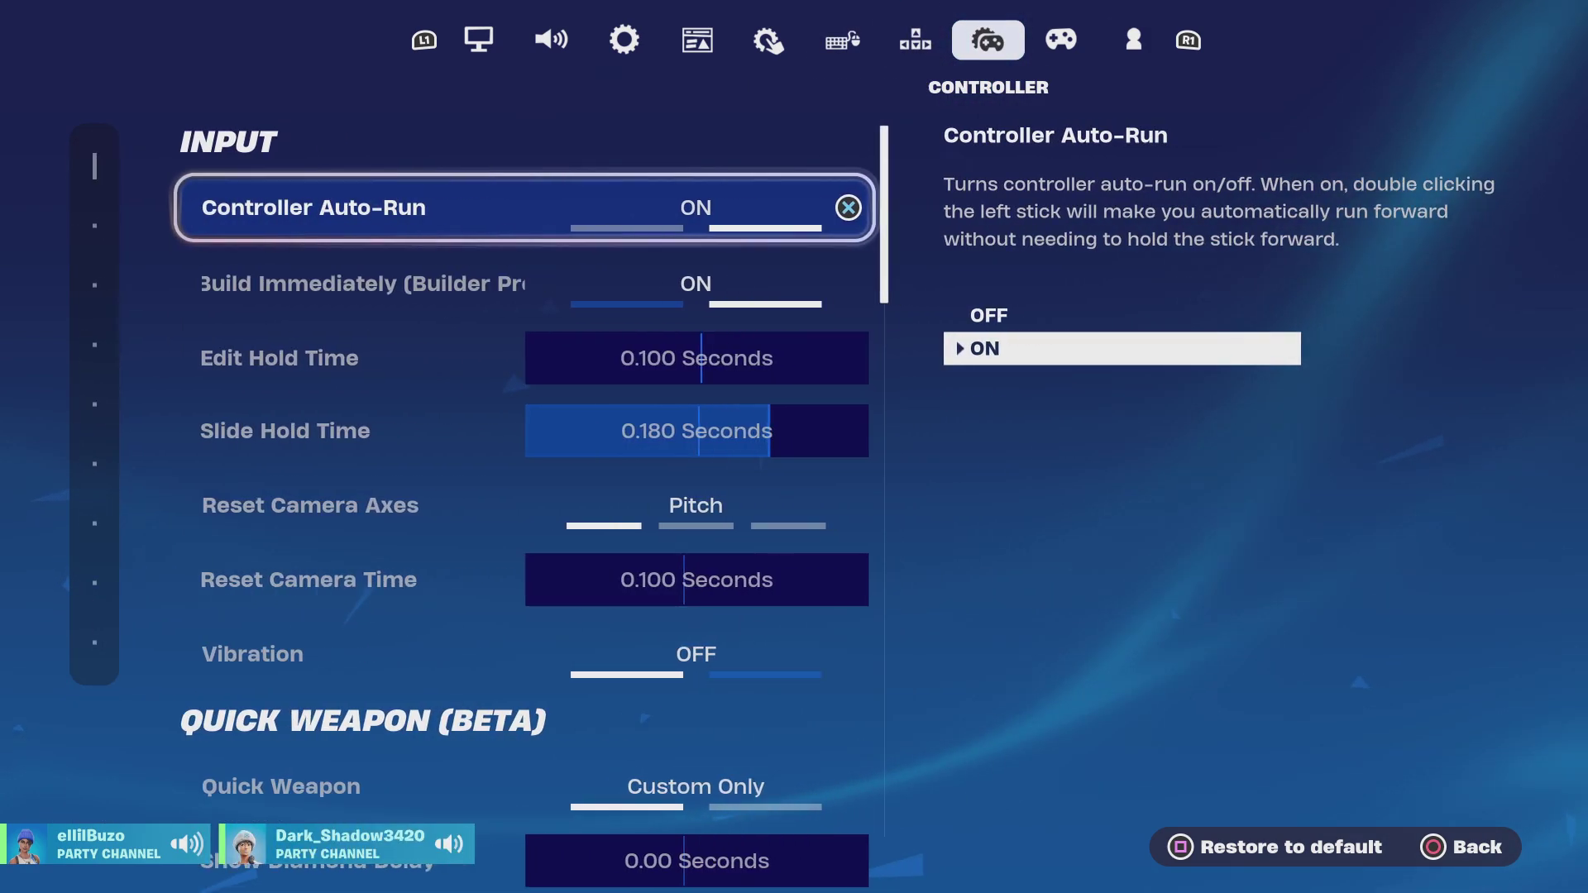
{"action": "key", "text": "Down"}
{"action": "key", "text": "Down"}
{"action": "key", "text": "Down"}
{"action": "key", "text": "Down"}
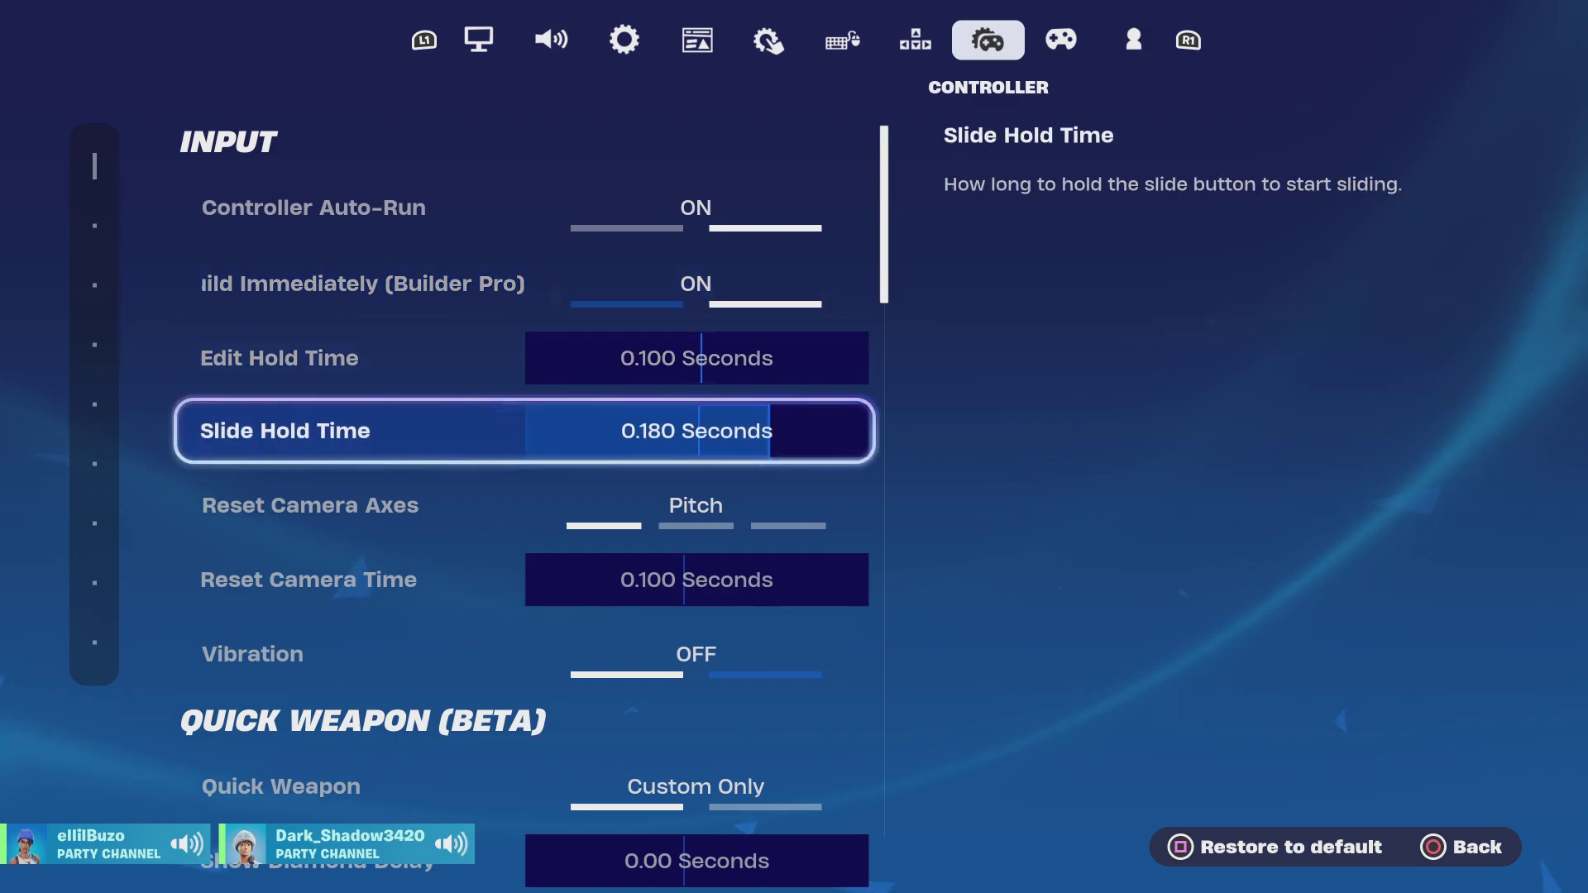
{"action": "key", "text": "Down"}
{"action": "key", "text": "Down"}
{"action": "key", "text": "Down"}
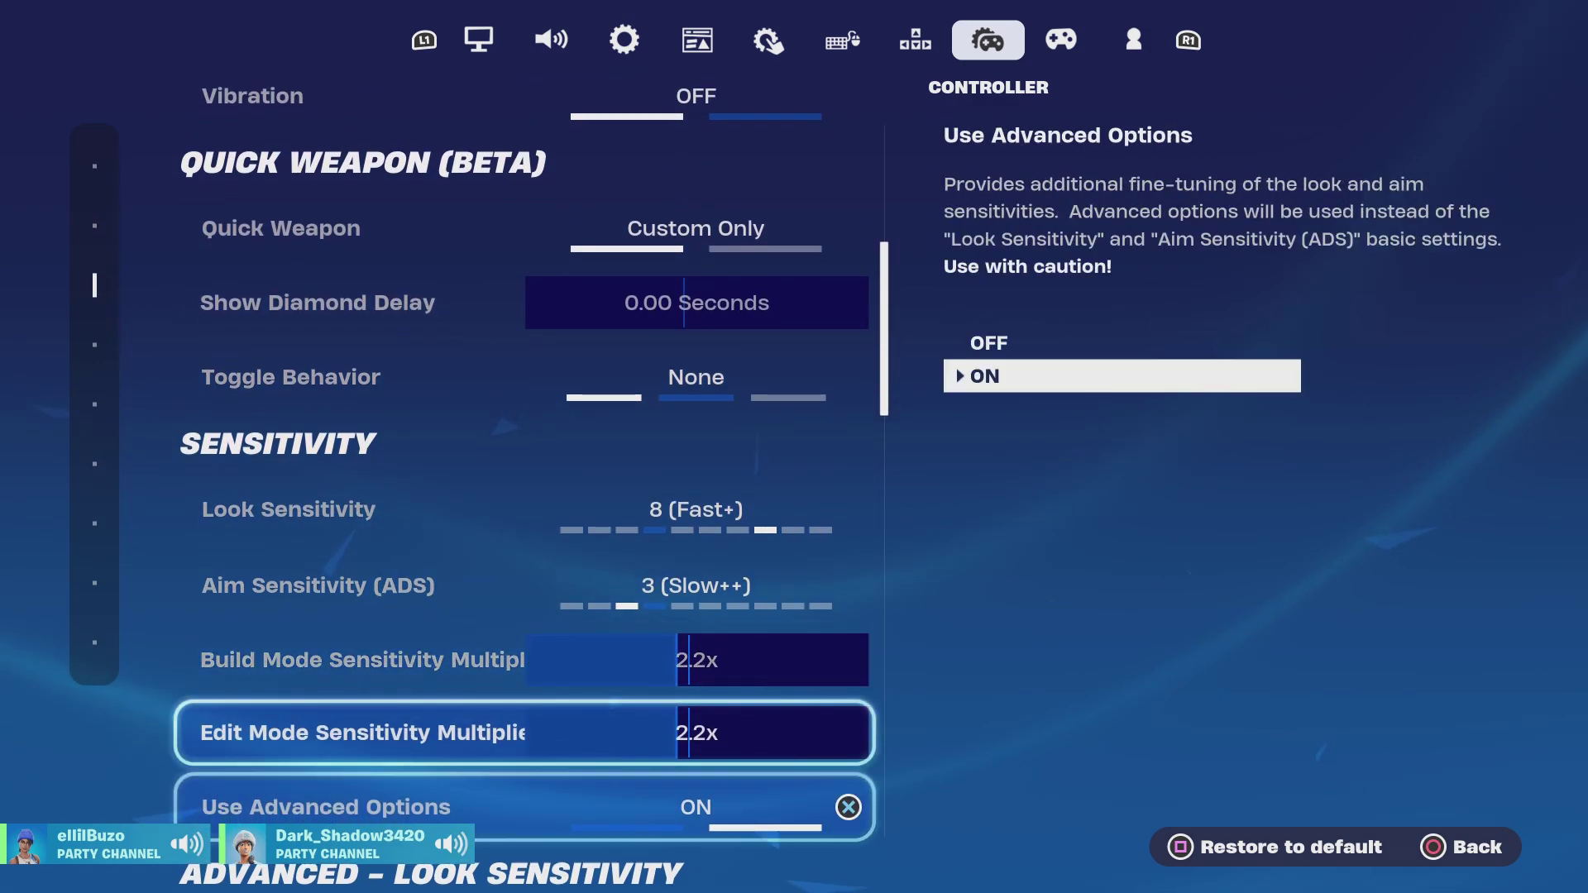
{"action": "key", "text": "Down"}
{"action": "key", "text": "Down"}
{"action": "key", "text": "Down"}
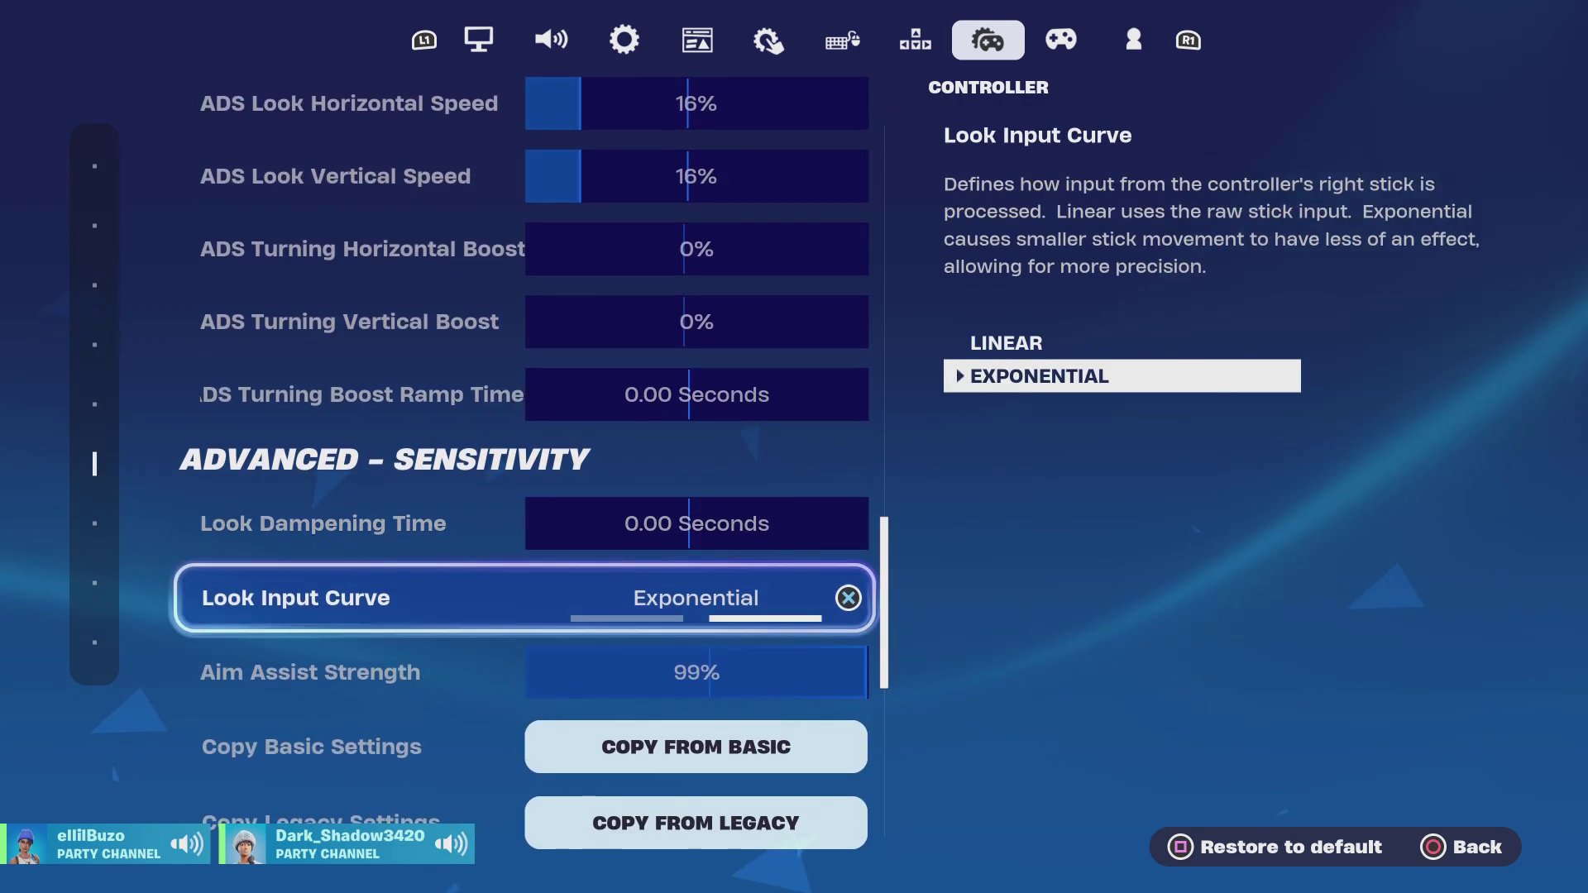
{"action": "key", "text": "Down"}
- Review the Left and Right Stick Dead Zone values past the adaptive trigger options
{"action": "key", "text": "Up"}
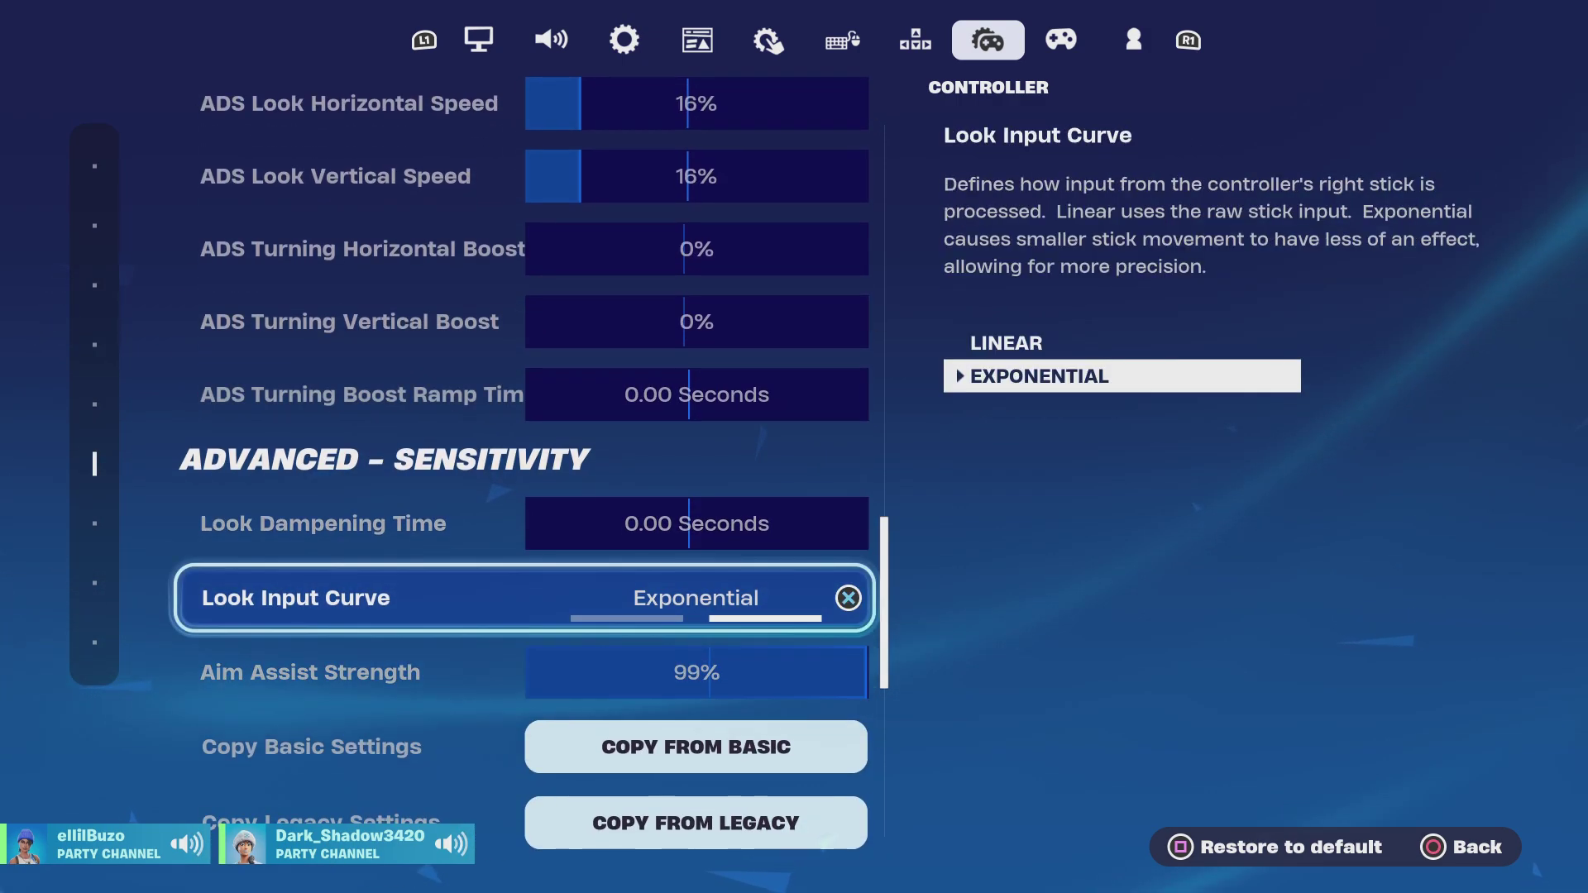
{"action": "key", "text": "Down"}
{"action": "key", "text": "Down"}
{"action": "key", "text": "Down"}
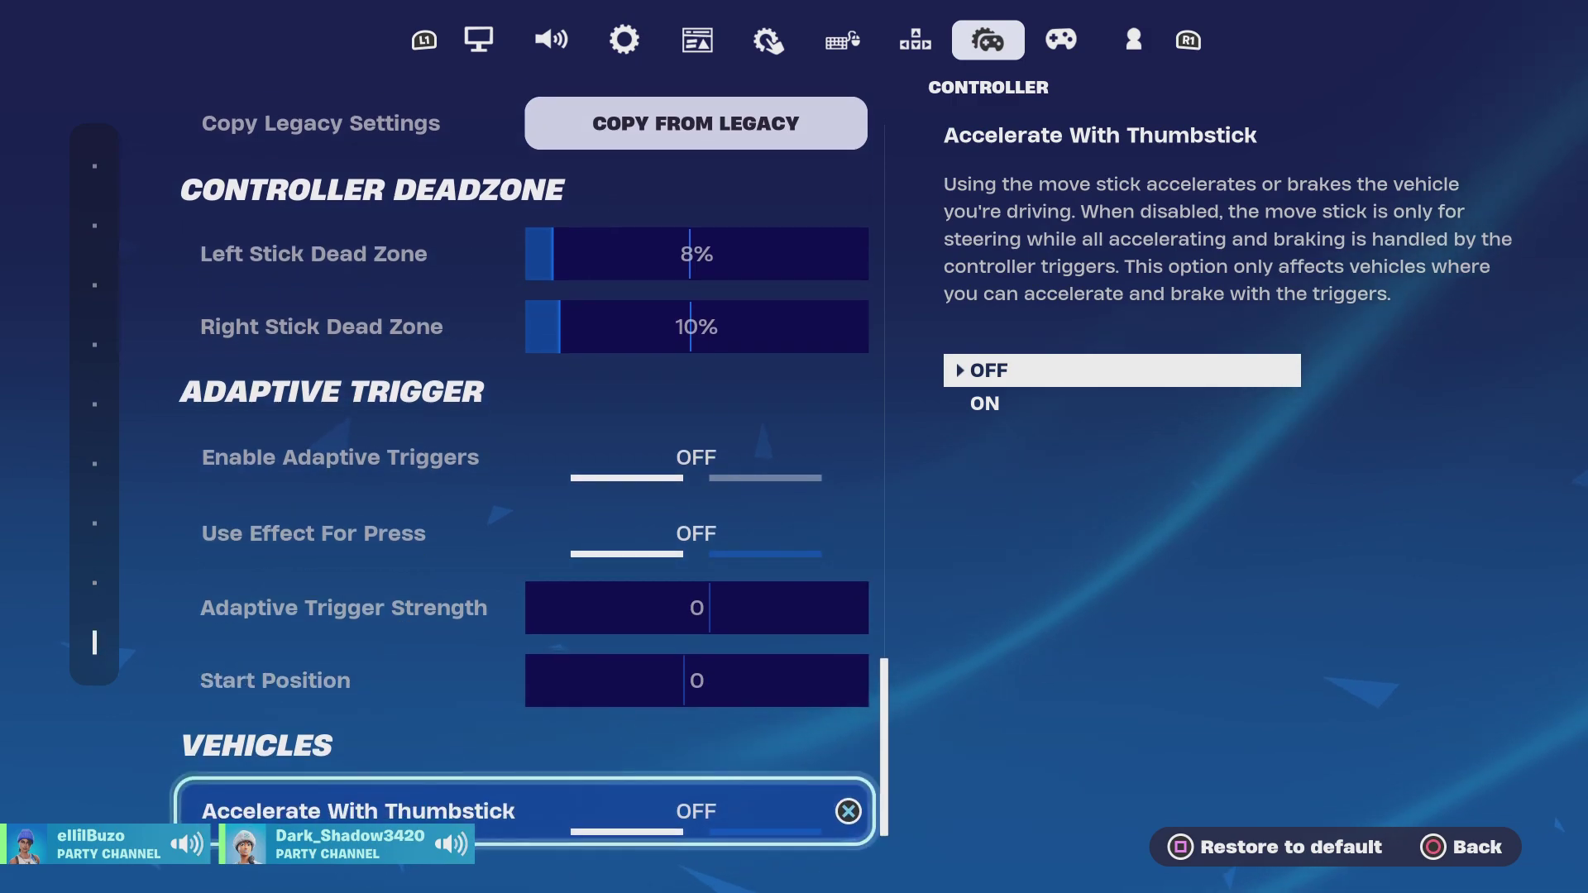
{"action": "key", "text": "Up"}
{"action": "key", "text": "Up"}
{"action": "key", "text": "Up"}
{"action": "key", "text": "Down"}
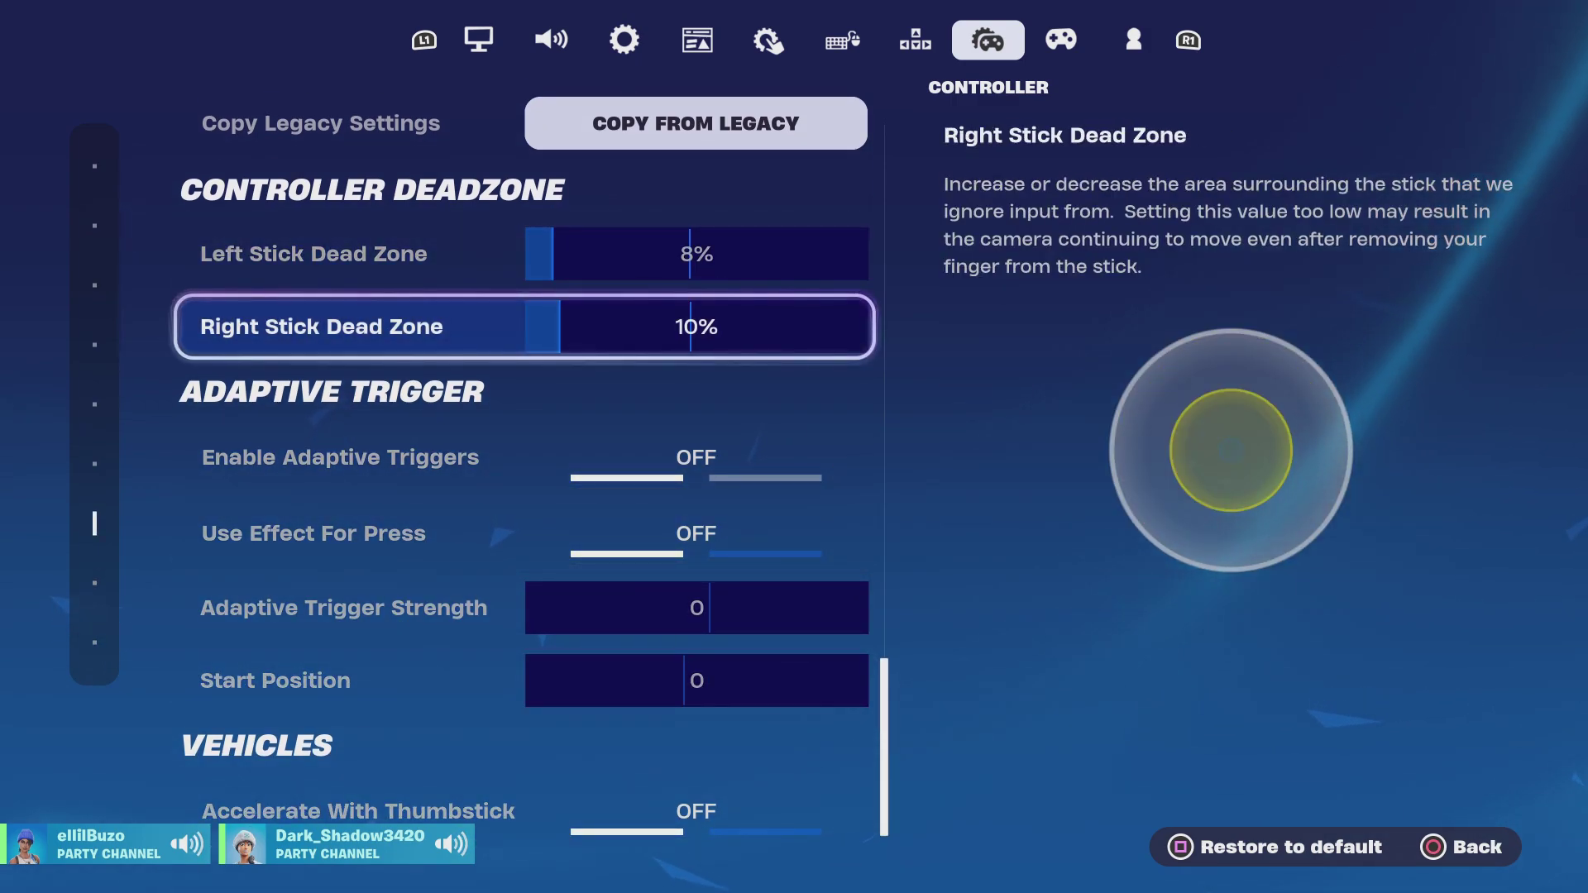
{"action": "key", "text": "Up"}
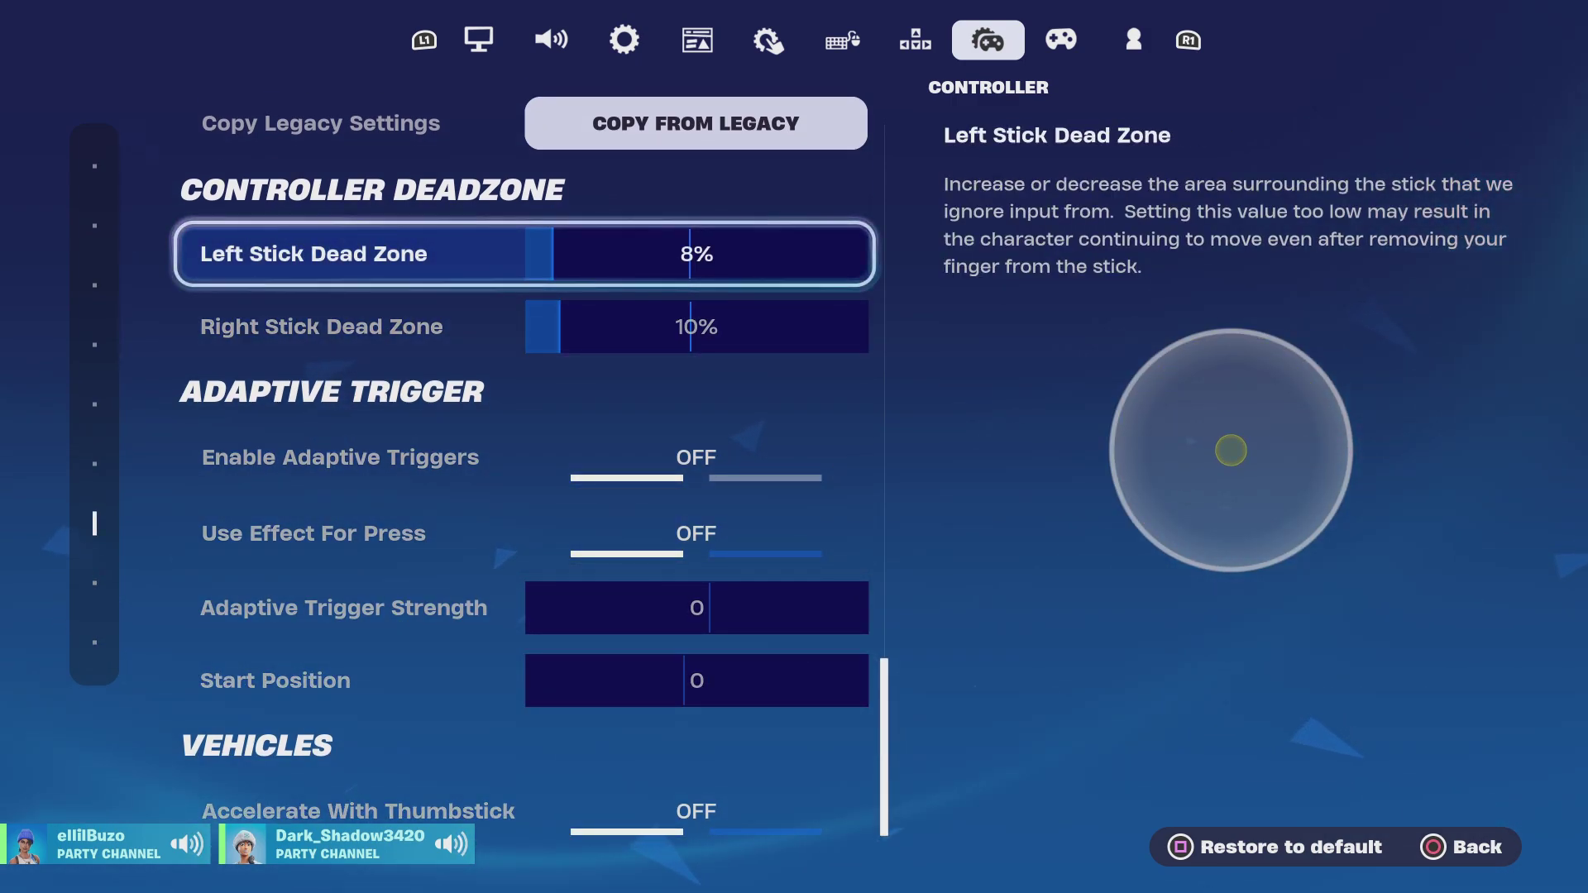
{"action": "key", "text": "Up"}
{"action": "key", "text": "Down"}
- Nudge Left Stick Dead Zone up to 9% and return it to 8%
{"action": "key", "text": "Right"}
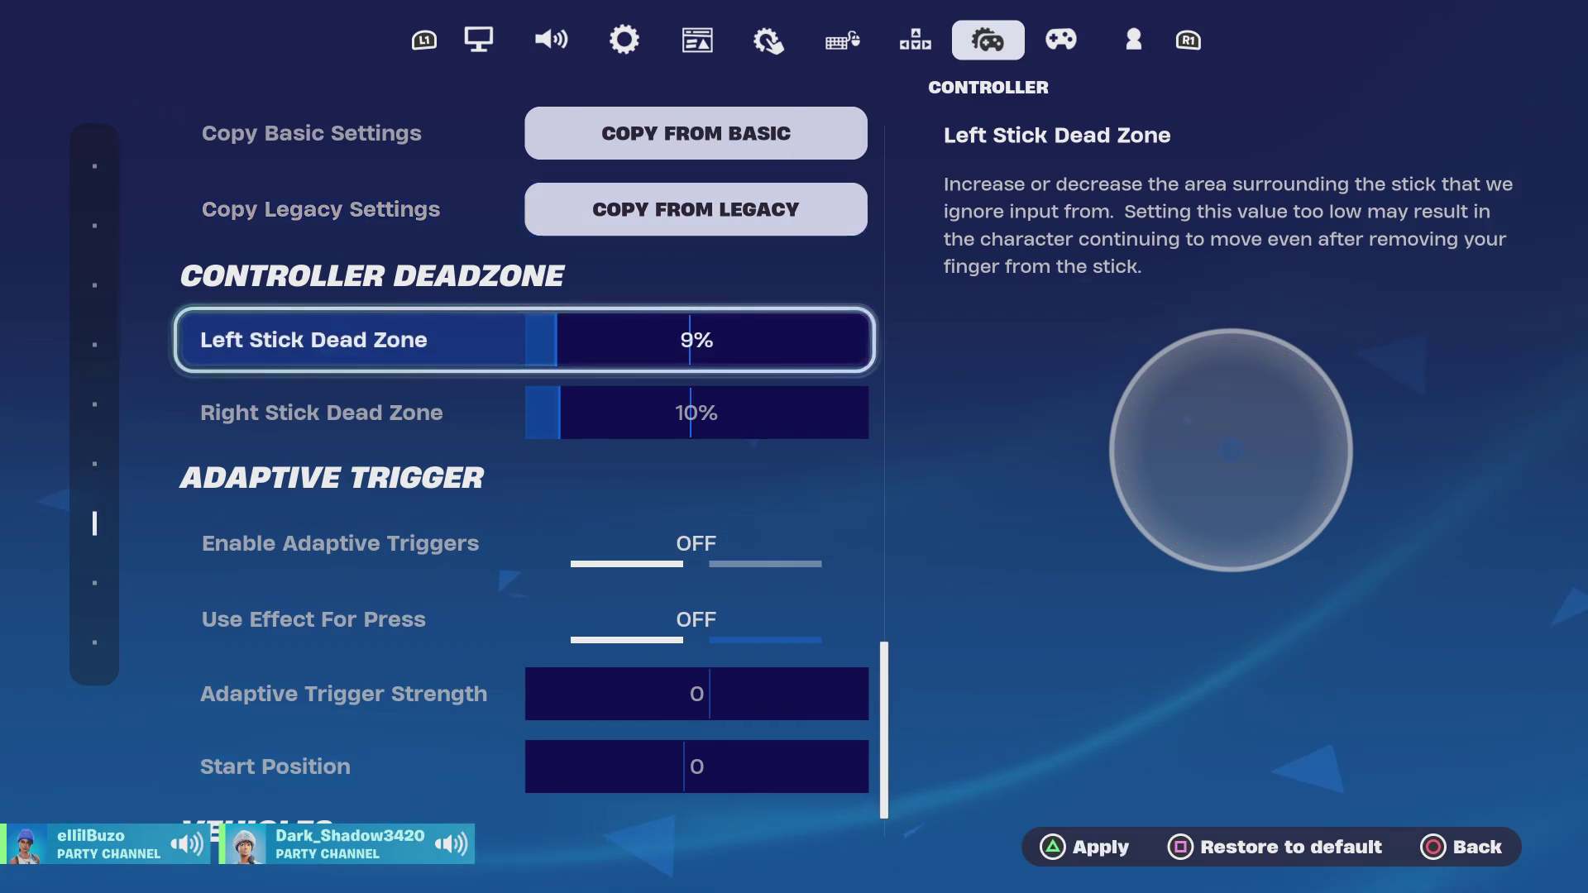
{"action": "key", "text": "Left"}
{"action": "key", "text": "Left"}
{"action": "key", "text": "Left"}
{"action": "key", "text": "Right"}
{"action": "key", "text": "Right"}
{"action": "key", "text": "Right"}
{"action": "key", "text": "Right"}
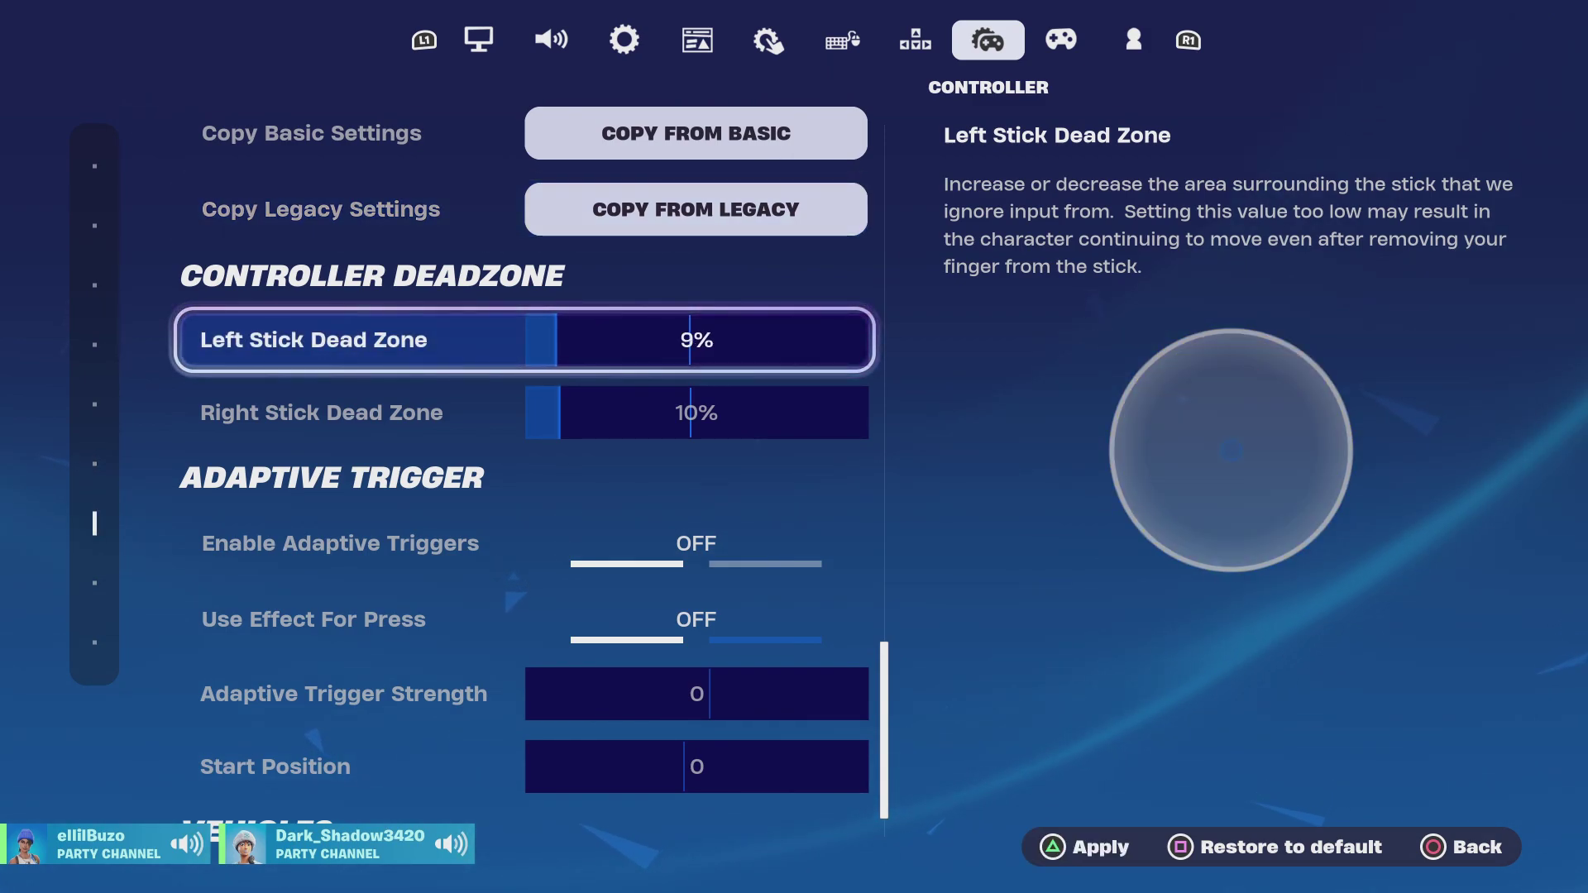
{"action": "key", "text": "Left"}
- Check Look Input Curve, Aim Assist Strength, Look Dampening Time and ADS Turning Boost Ramp Time, then open Controller Mapping
{"action": "key", "text": "Up"}
{"action": "key", "text": "Up"}
{"action": "key", "text": "Up"}
{"action": "key", "text": "Down"}
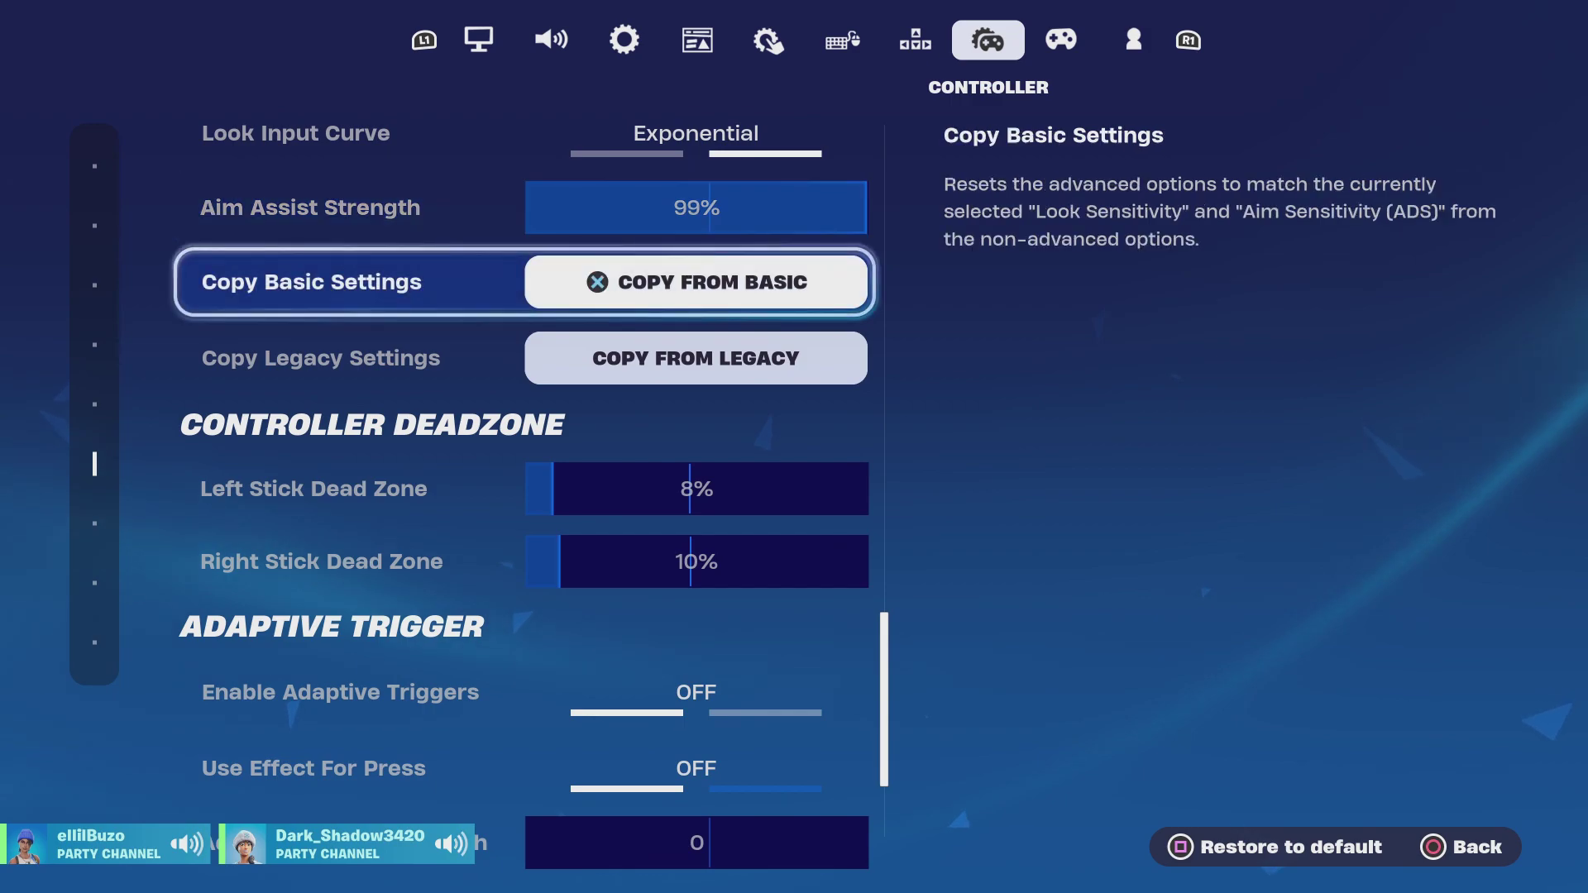
{"action": "key", "text": "Up"}
{"action": "key", "text": "Up"}
{"action": "key", "text": "Down"}
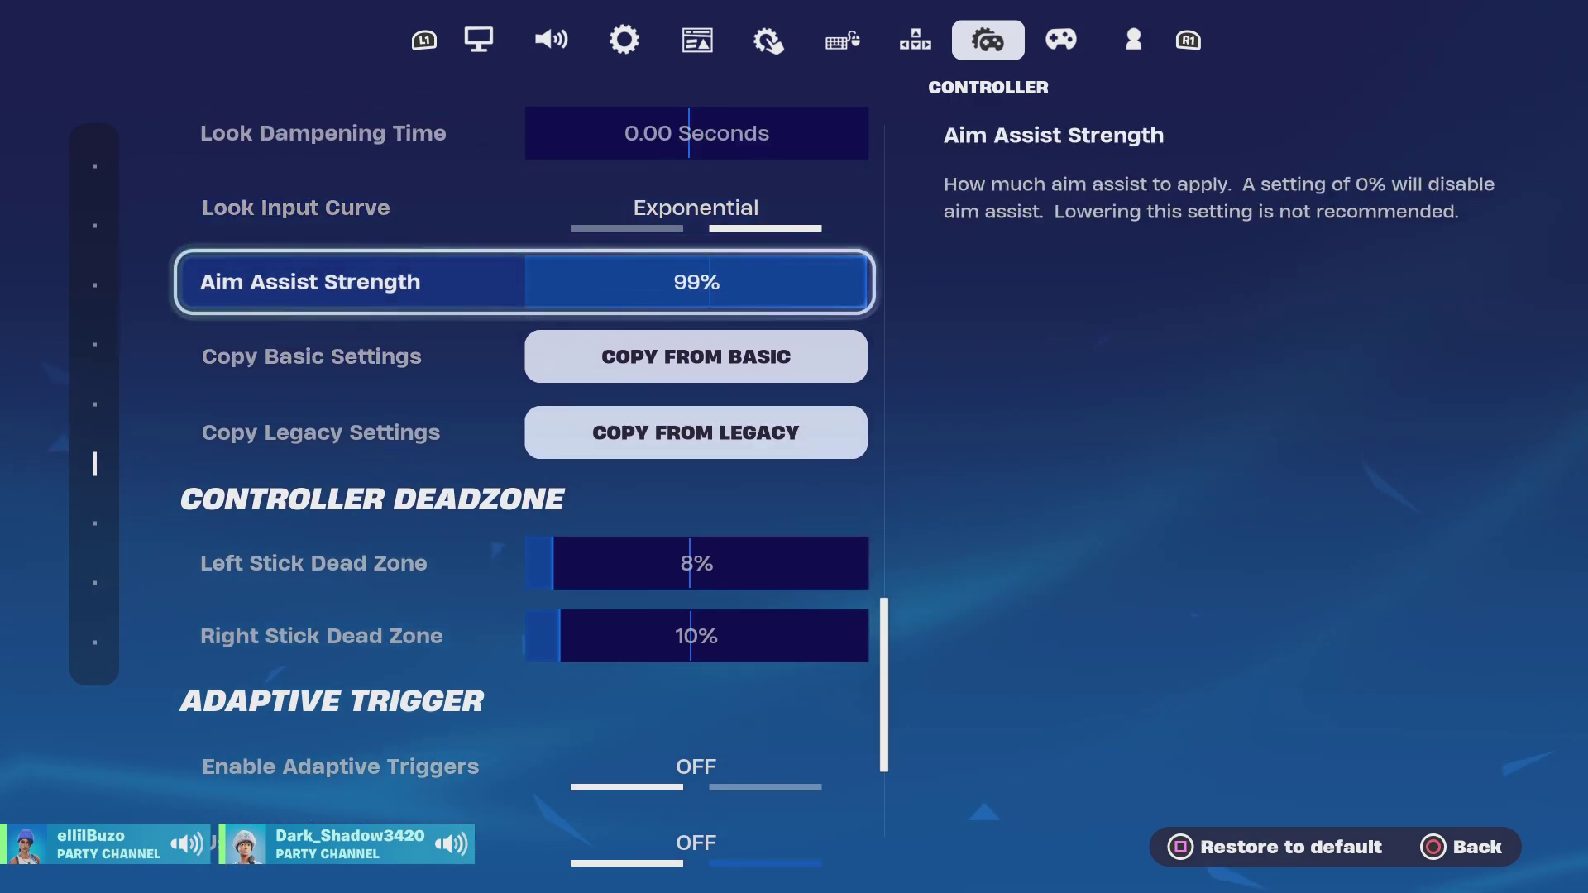
{"action": "key", "text": "Up"}
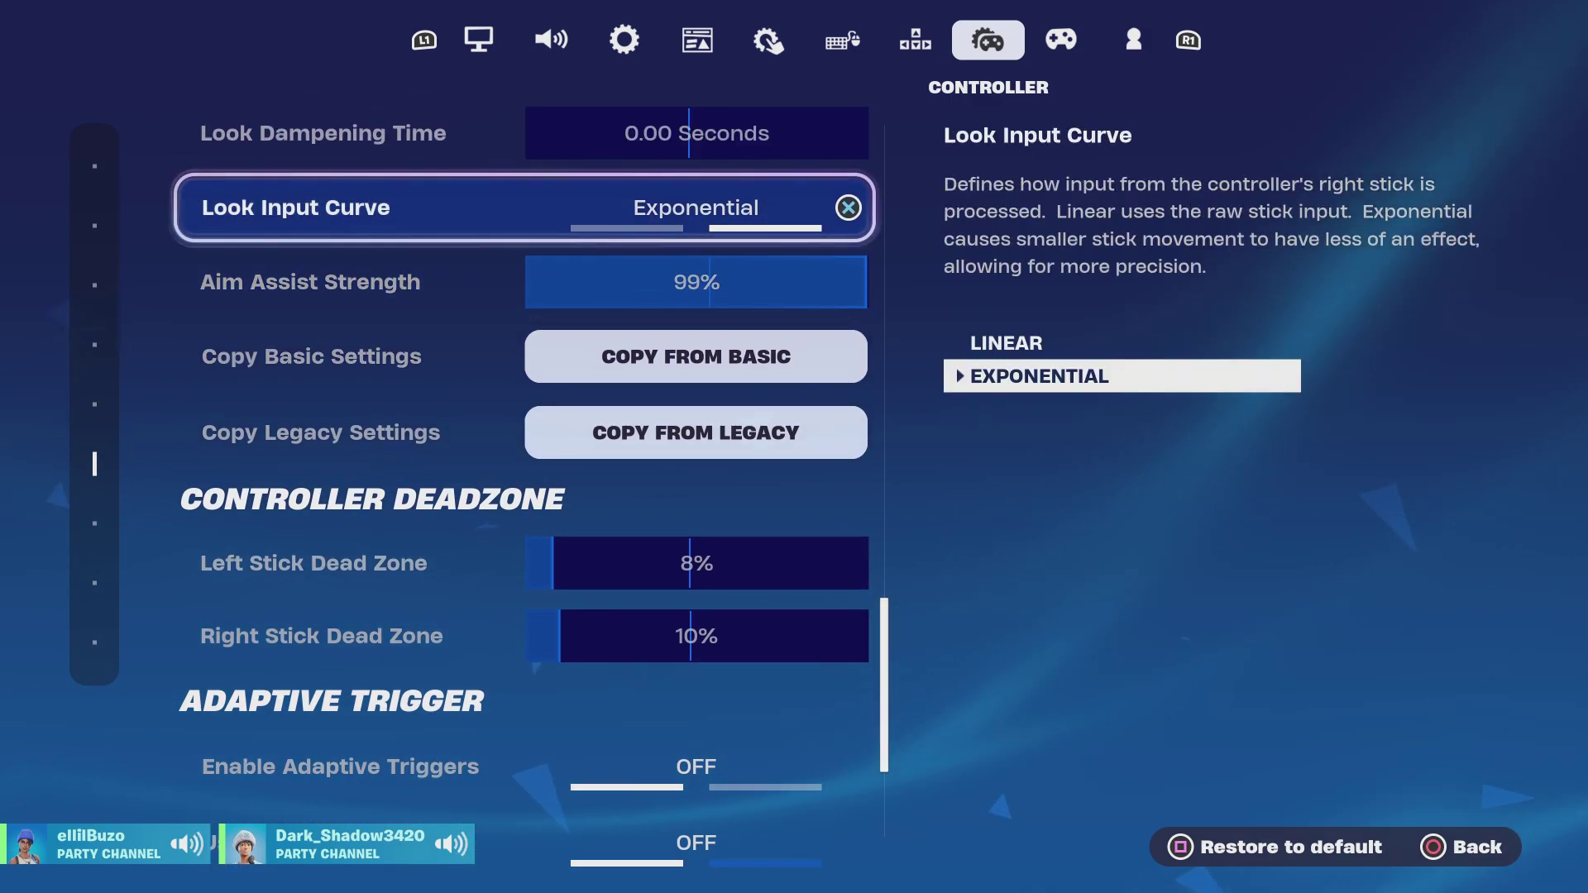
{"action": "key", "text": "Down"}
{"action": "key", "text": "Up"}
{"action": "key", "text": "Up"}
{"action": "key", "text": "Up"}
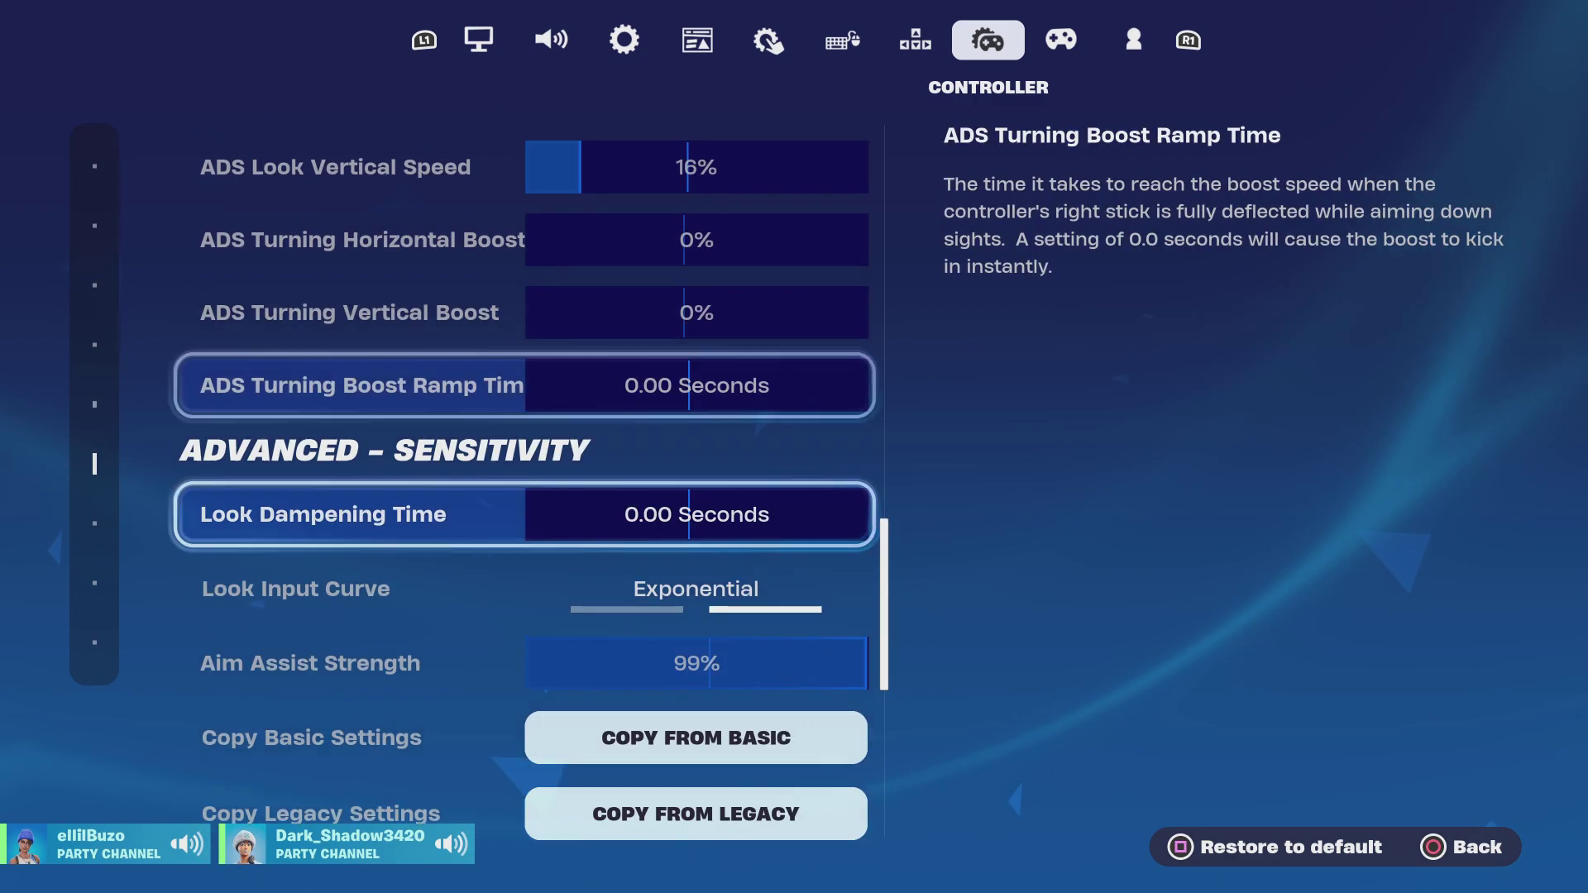
{"action": "key", "text": "Down"}
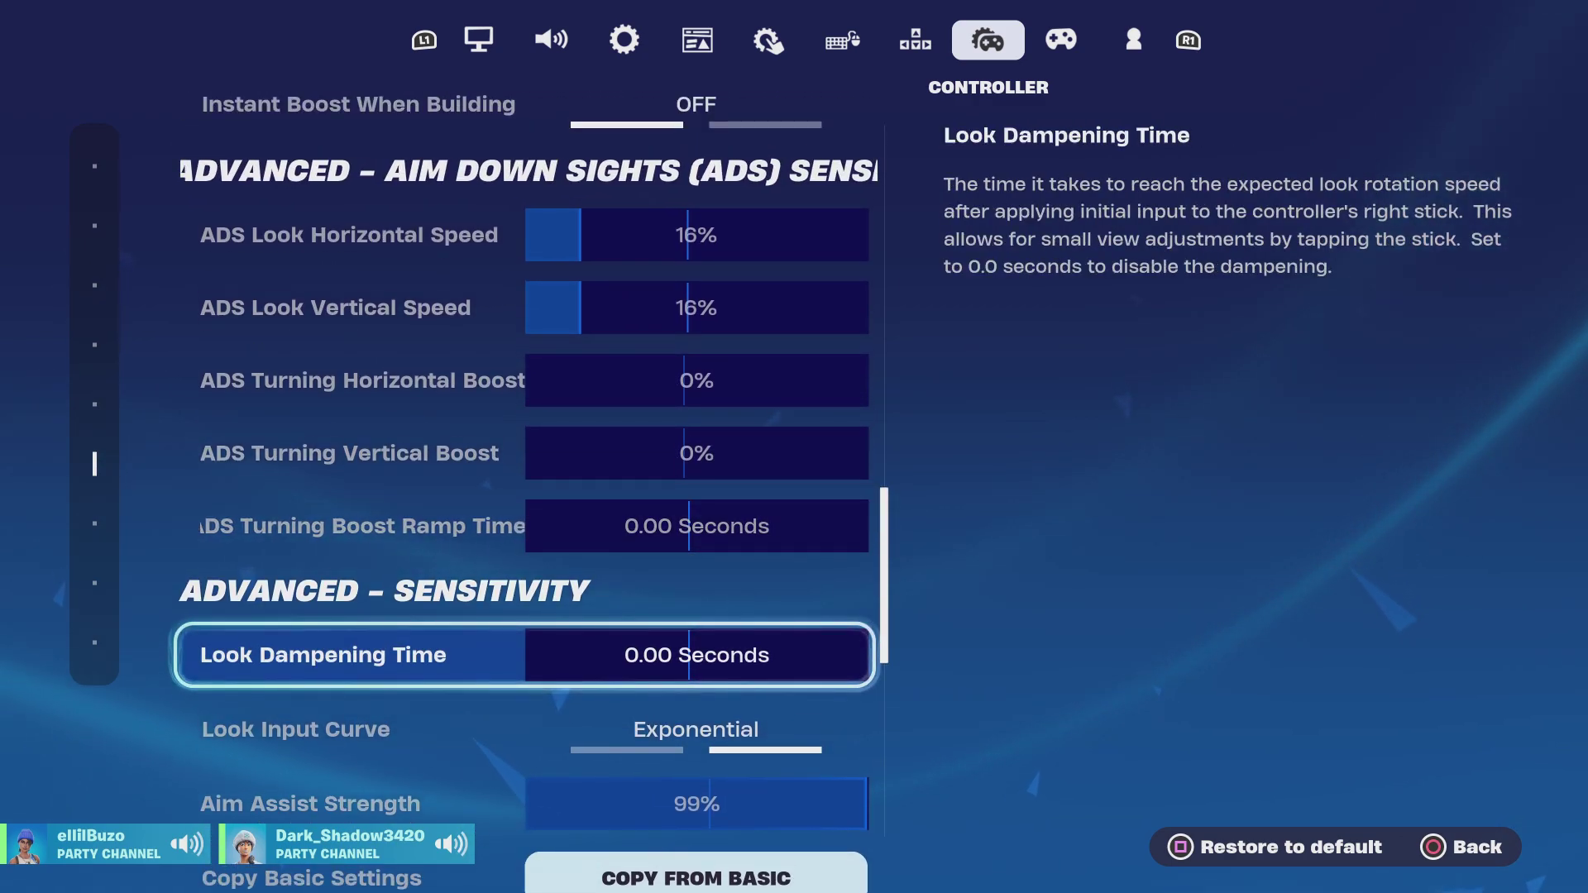
{"action": "key", "text": "Tab"}
{"action": "key", "text": "Down"}
- Review the Fire, Target, Sprint/Auto-Run, Push To Talk, Reload and Next Weapon bindings
{"action": "key", "text": "Down"}
{"action": "key", "text": "Down"}
{"action": "key", "text": "Down"}
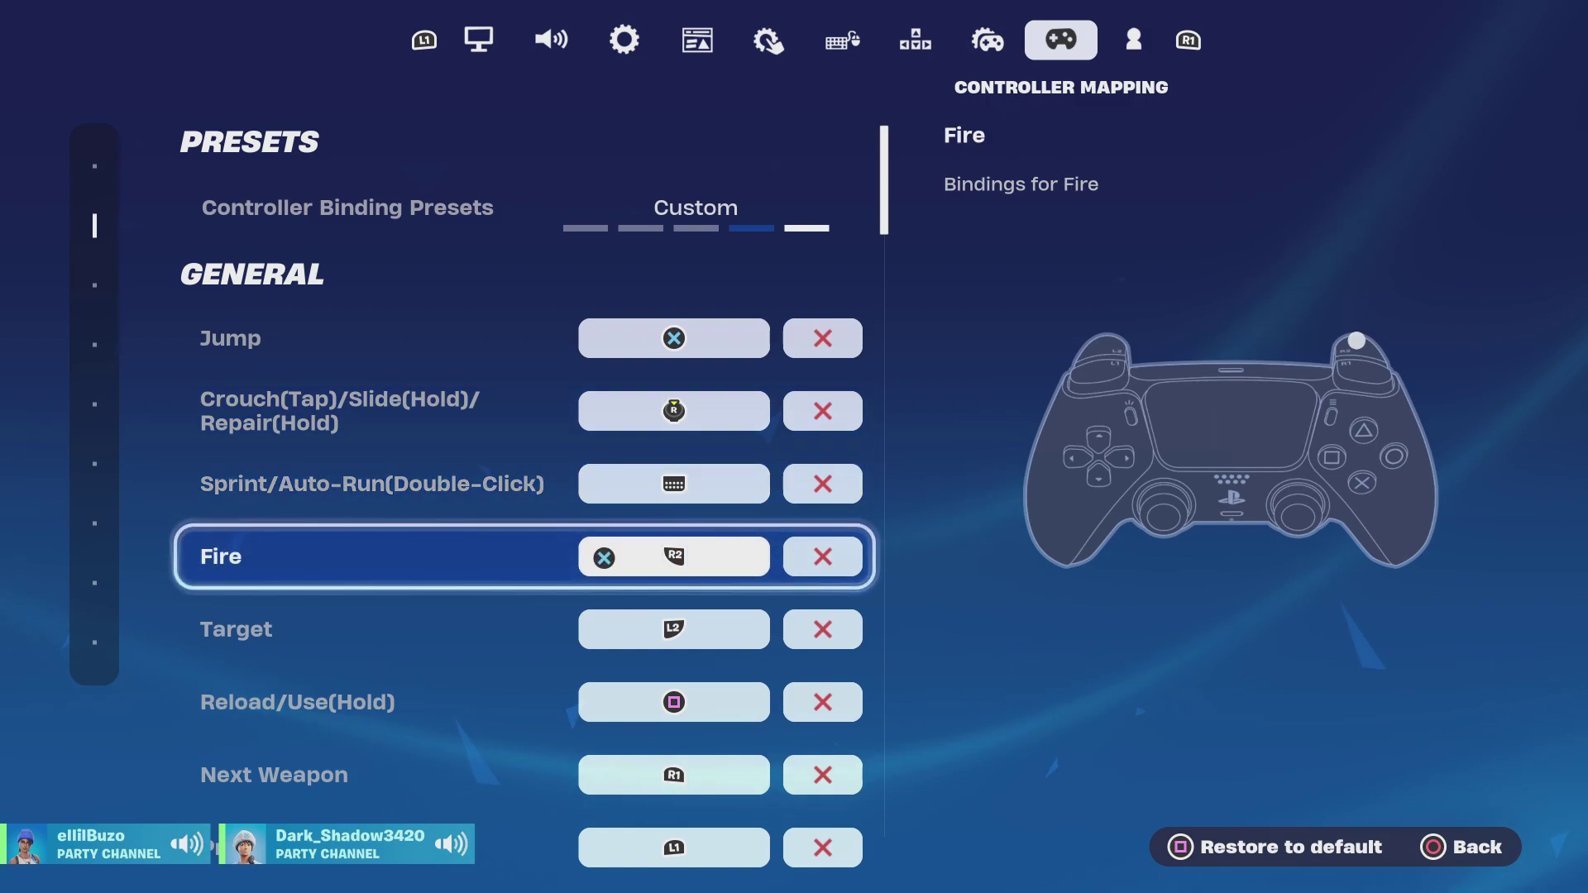
{"action": "key", "text": "Down"}
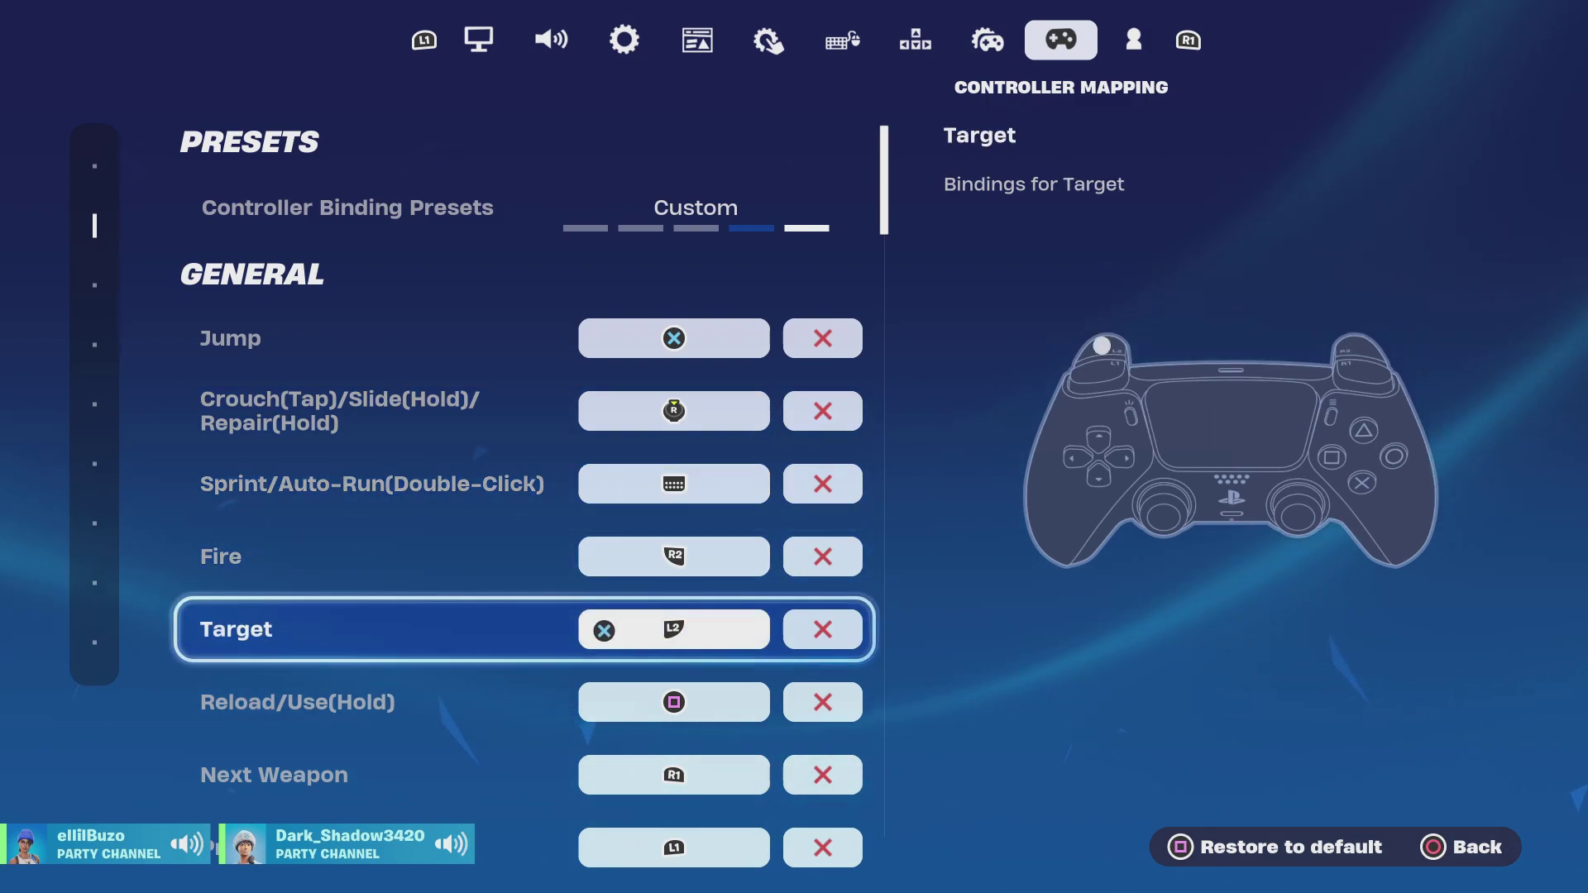
{"action": "key", "text": "Down"}
{"action": "key", "text": "Up"}
{"action": "key", "text": "Up"}
{"action": "key", "text": "Up"}
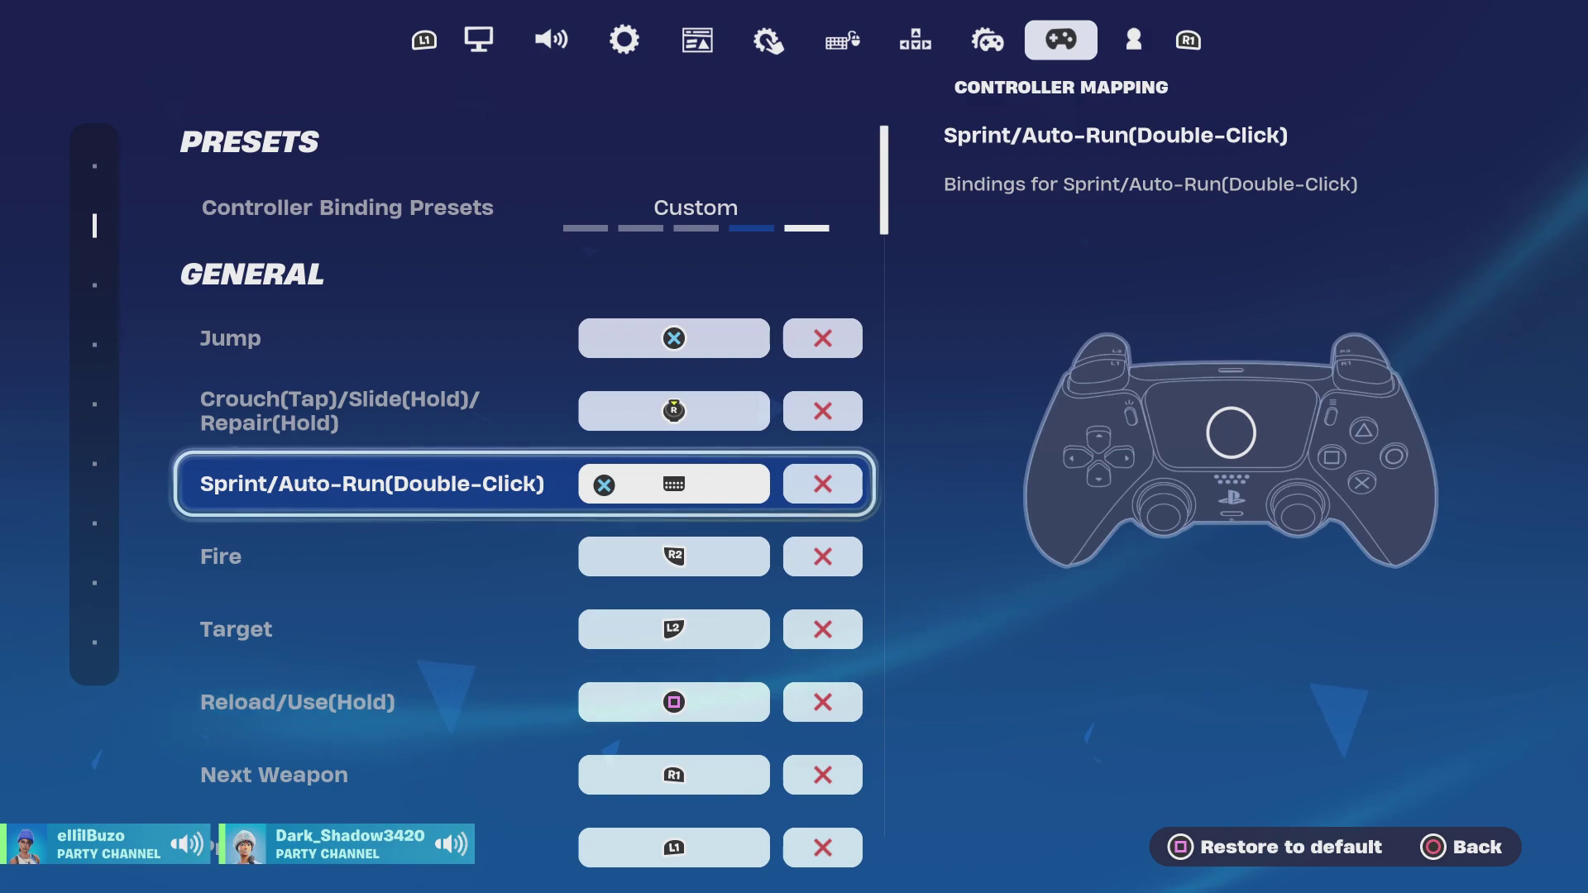
{"action": "key", "text": "Down"}
{"action": "key", "text": "Down"}
{"action": "key", "text": "Down"}
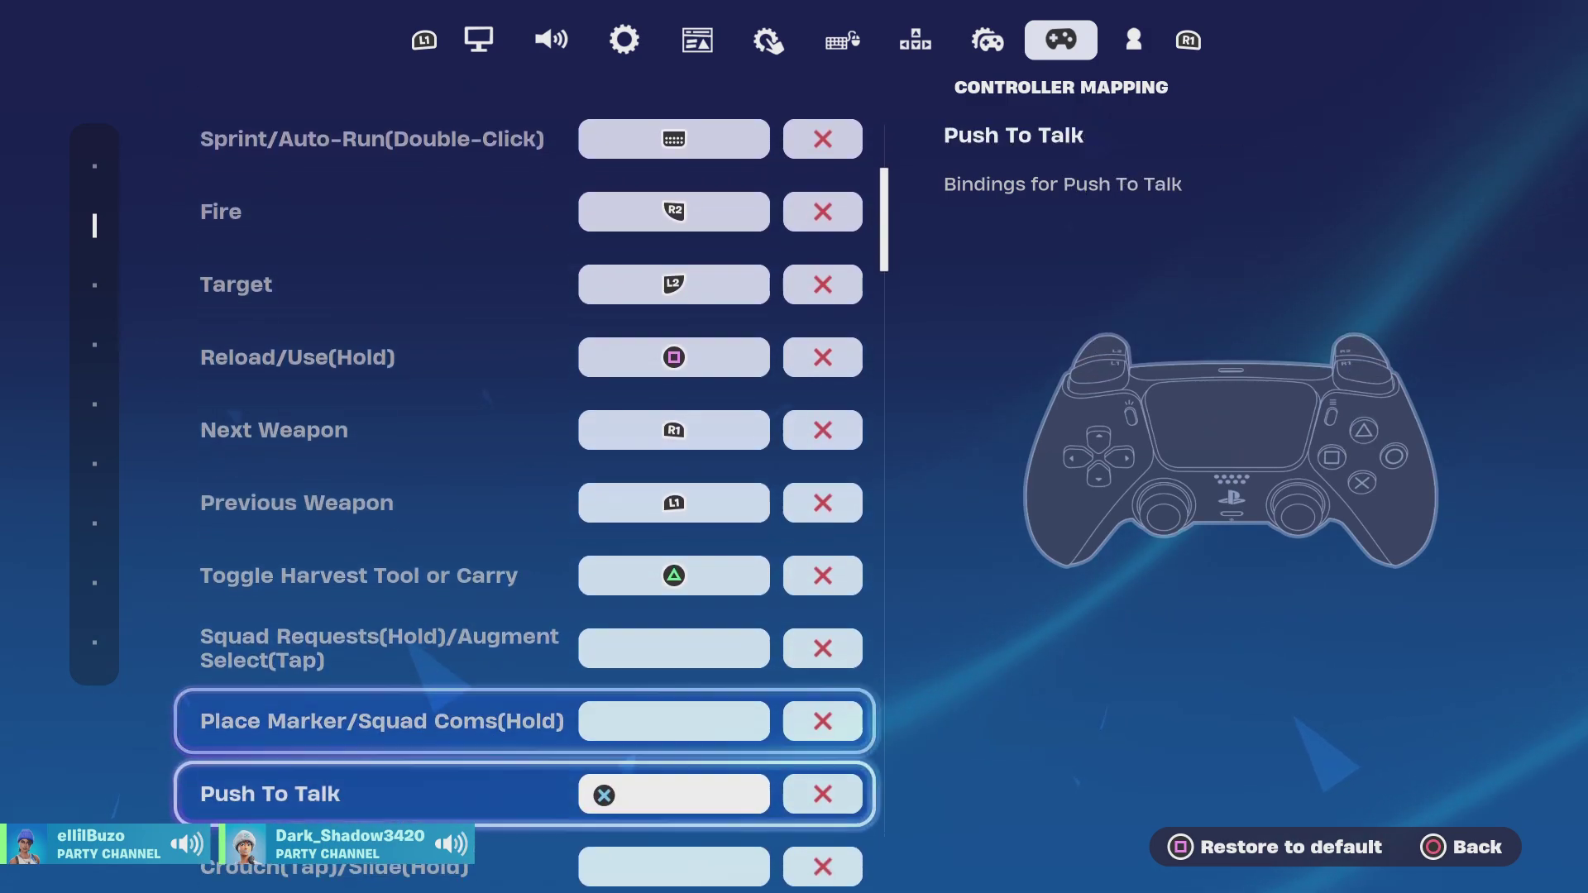
{"action": "key", "text": "Down"}
{"action": "key", "text": "Down"}
{"action": "key", "text": "Down"}
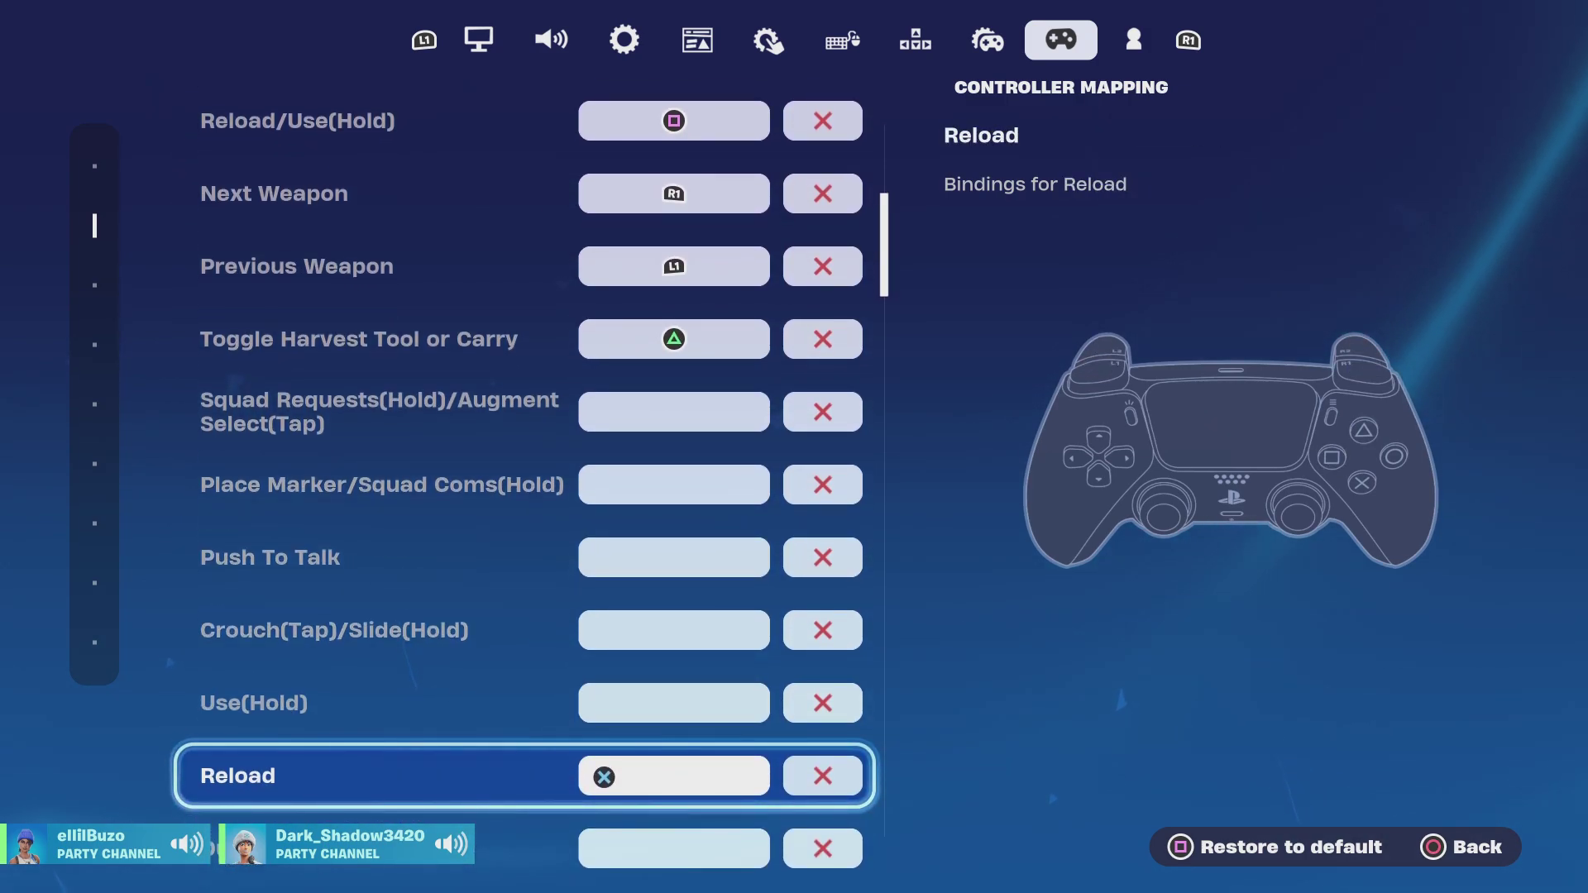
{"action": "key", "text": "Down"}
{"action": "key", "text": "Down"}
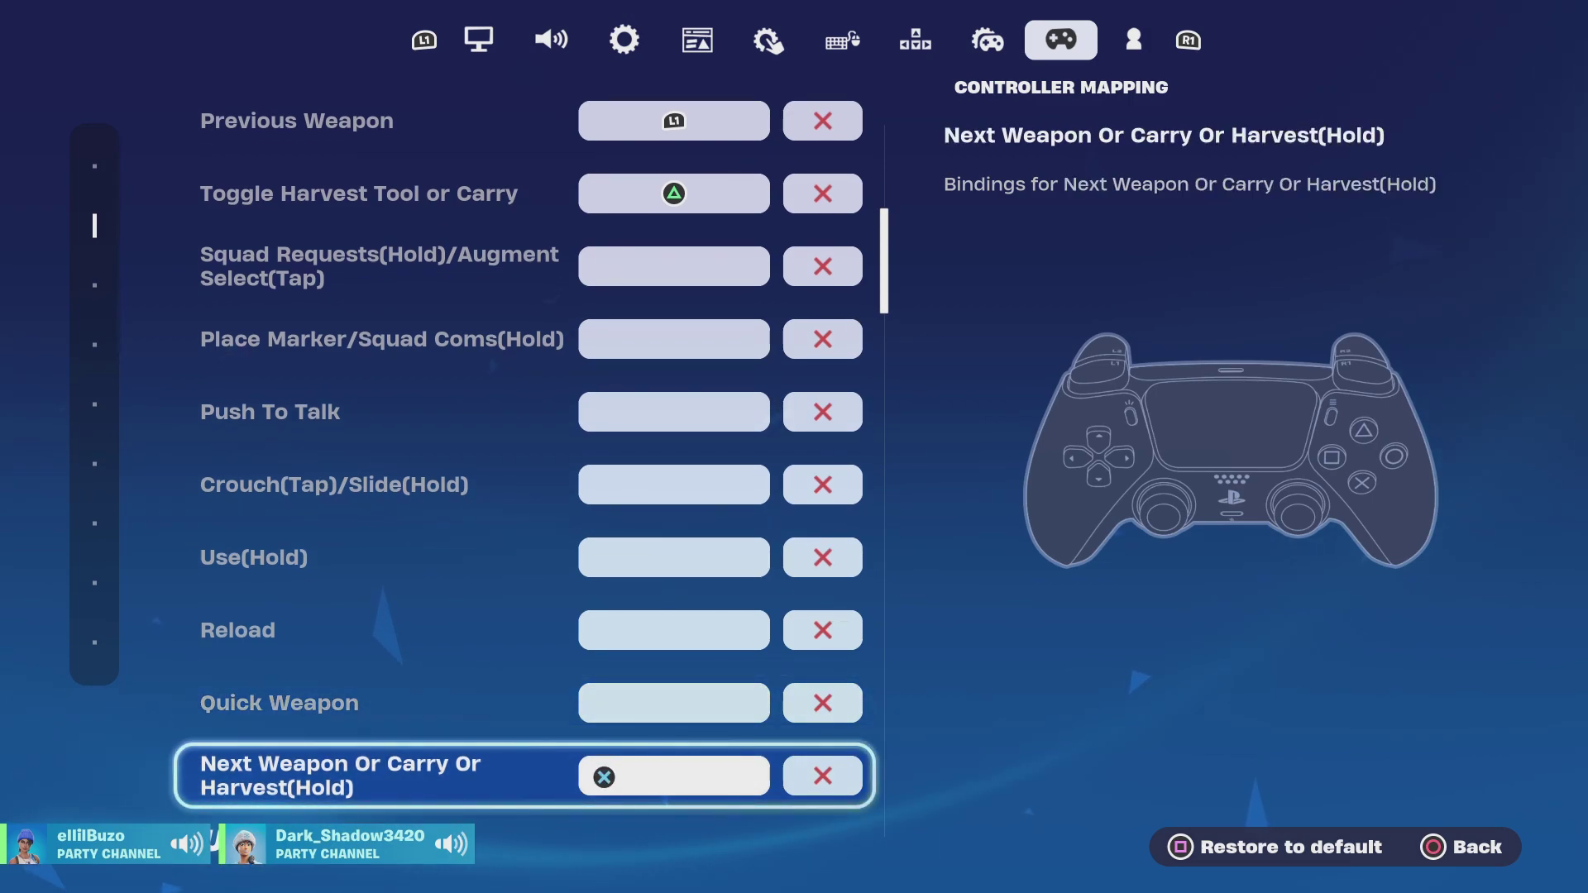
{"action": "key", "text": "Down"}
{"action": "key", "text": "Down"}
{"action": "key", "text": "Down"}
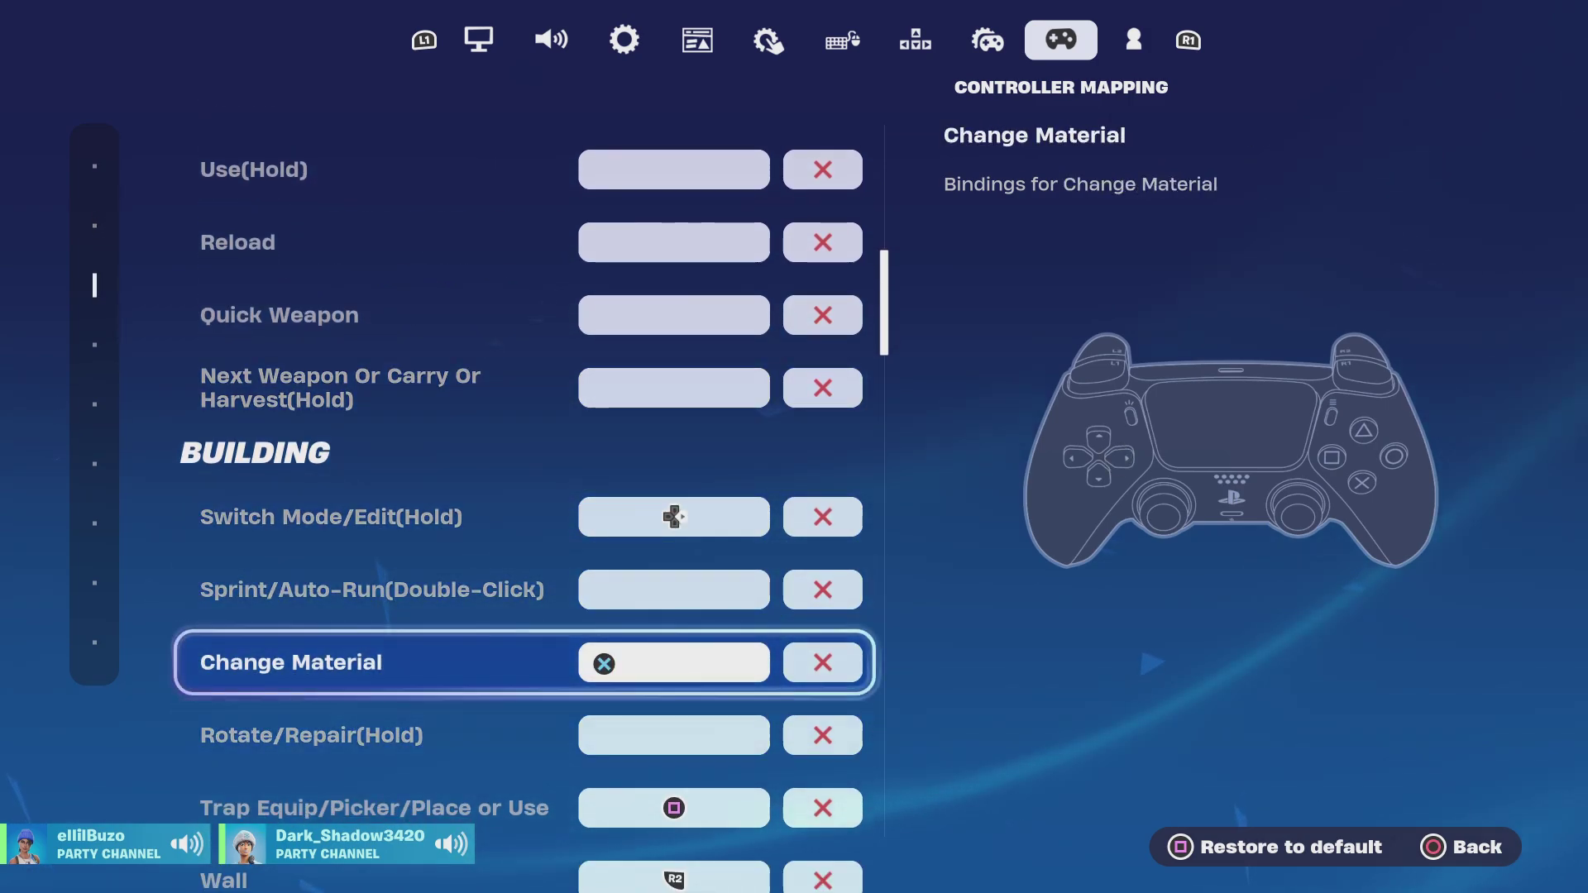
{"action": "key", "text": "Up"}
{"action": "key", "text": "Up"}
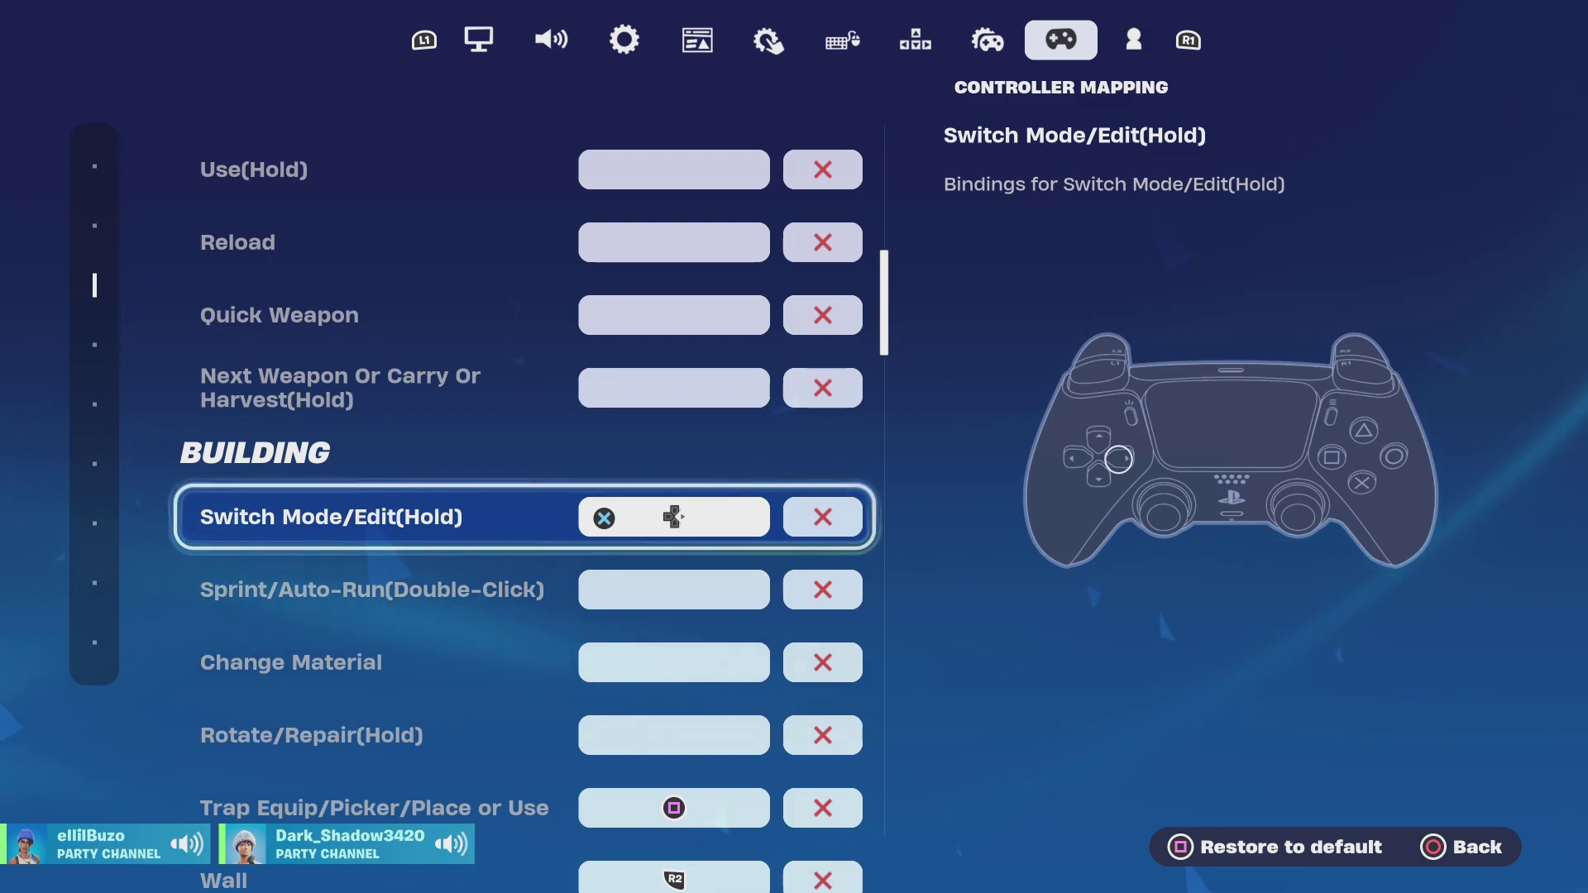
- Review the building bindings: Change Material, Wall, Roof and Previous
{"action": "key", "text": "Down"}
{"action": "key", "text": "Down"}
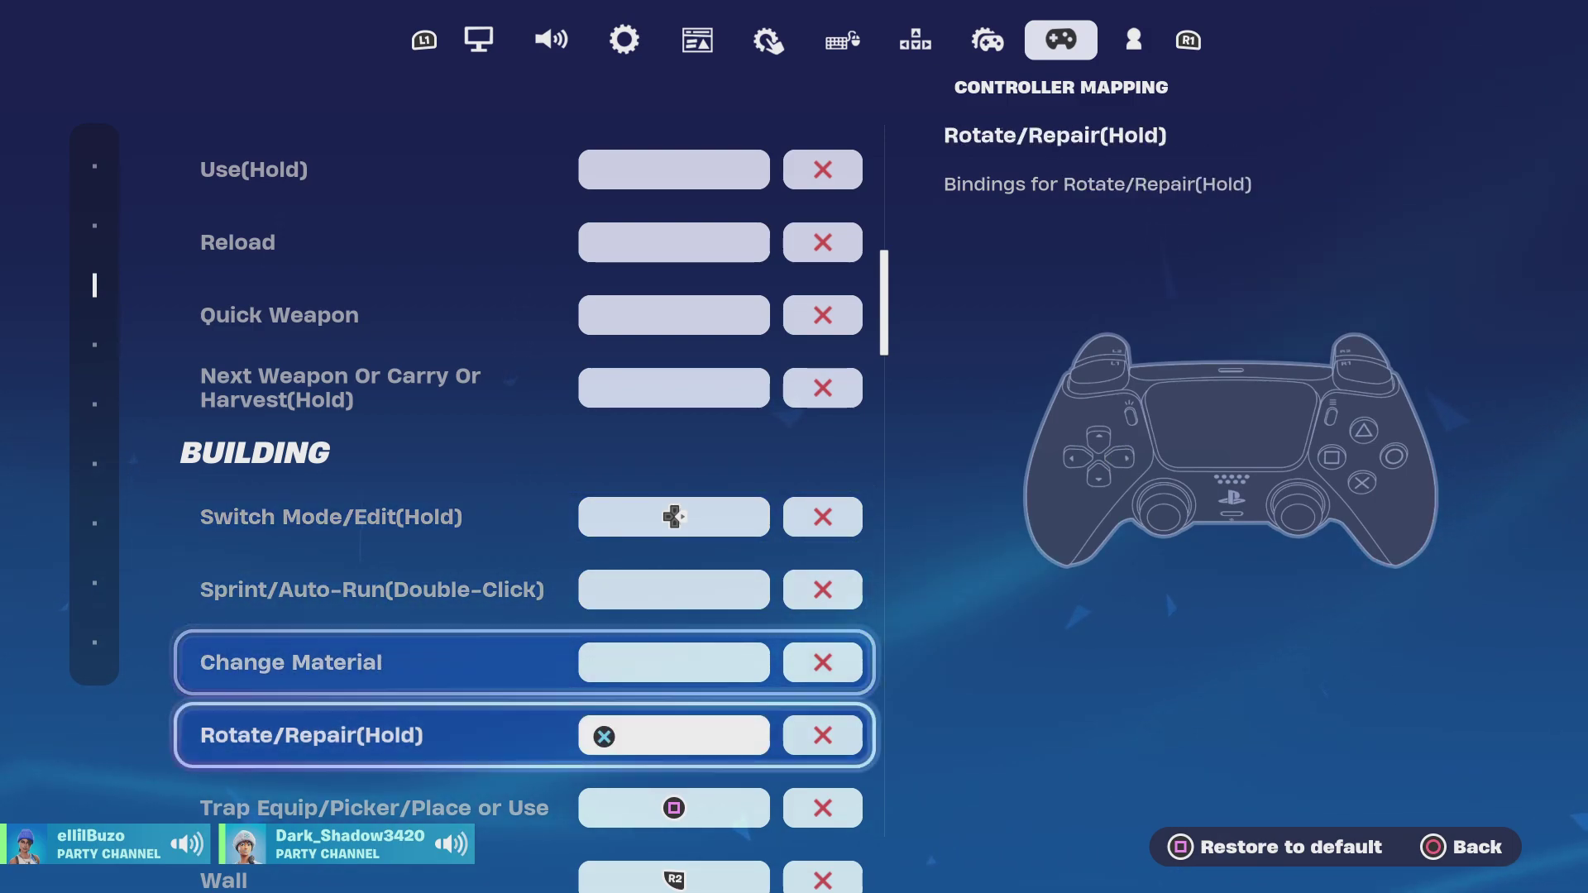
{"action": "key", "text": "Down"}
{"action": "key", "text": "Down"}
{"action": "key", "text": "Down"}
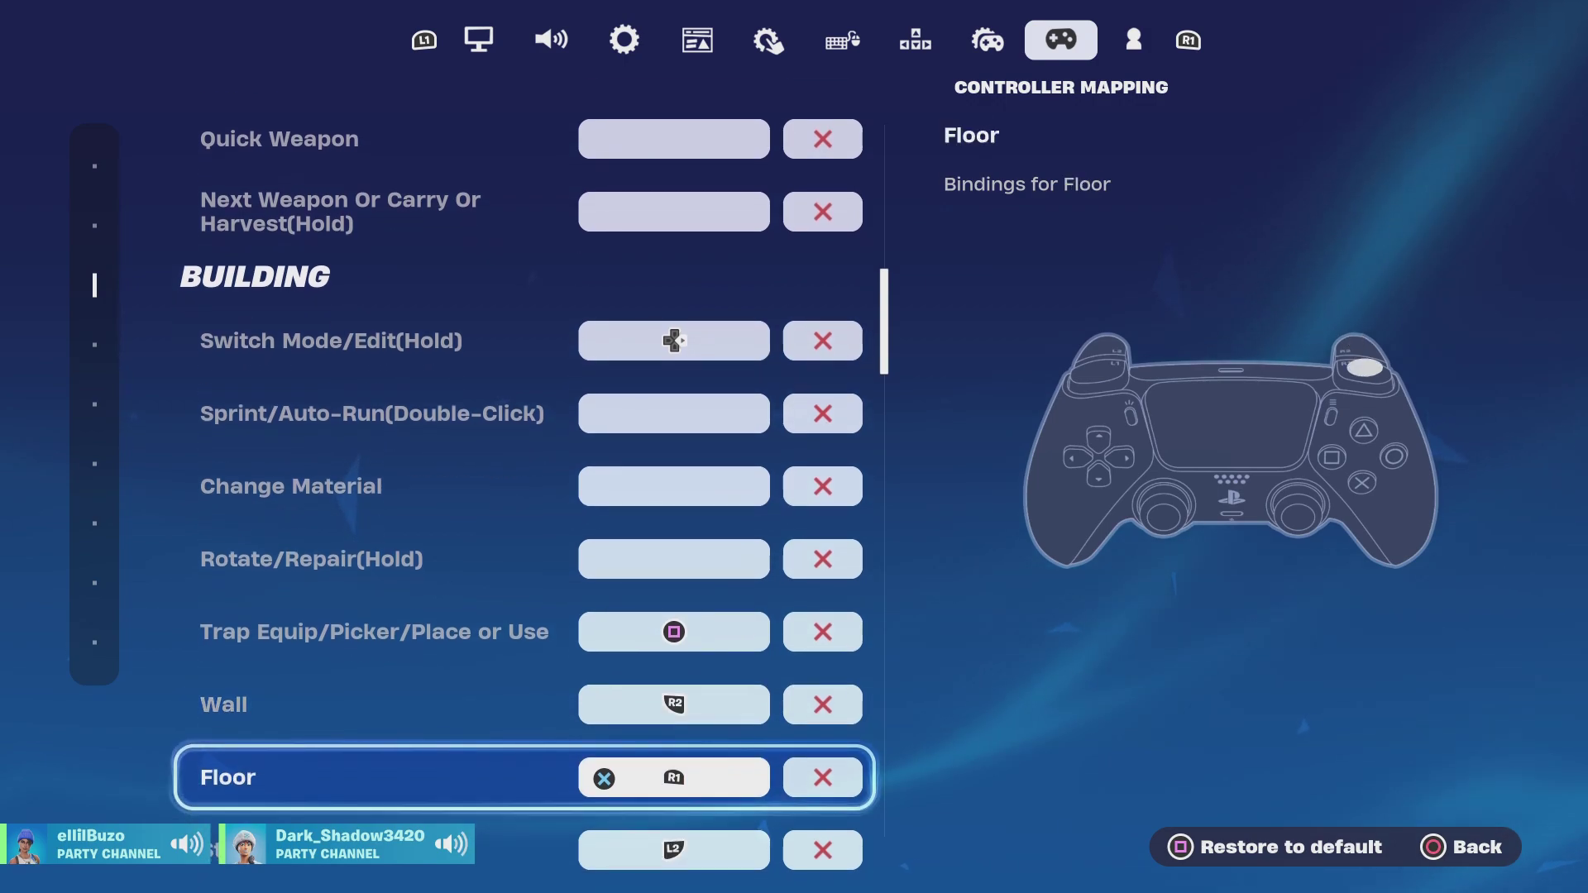
{"action": "key", "text": "Down"}
{"action": "key", "text": "Down"}
{"action": "key", "text": "Down"}
{"action": "key", "text": "Down"}
{"action": "key", "text": "Down"}
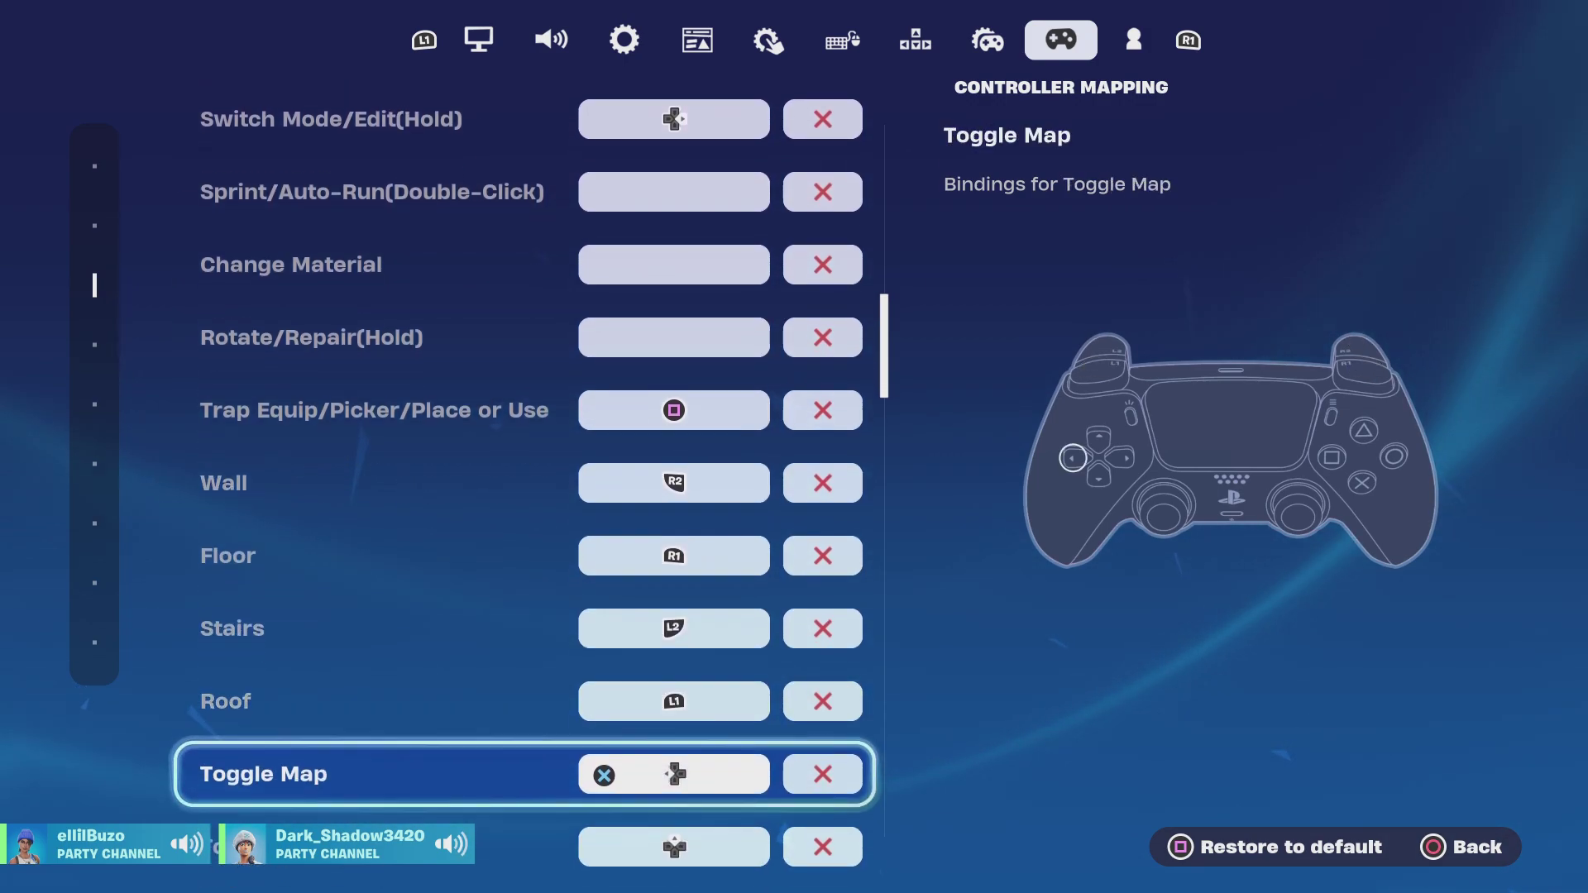
{"action": "key", "text": "Down"}
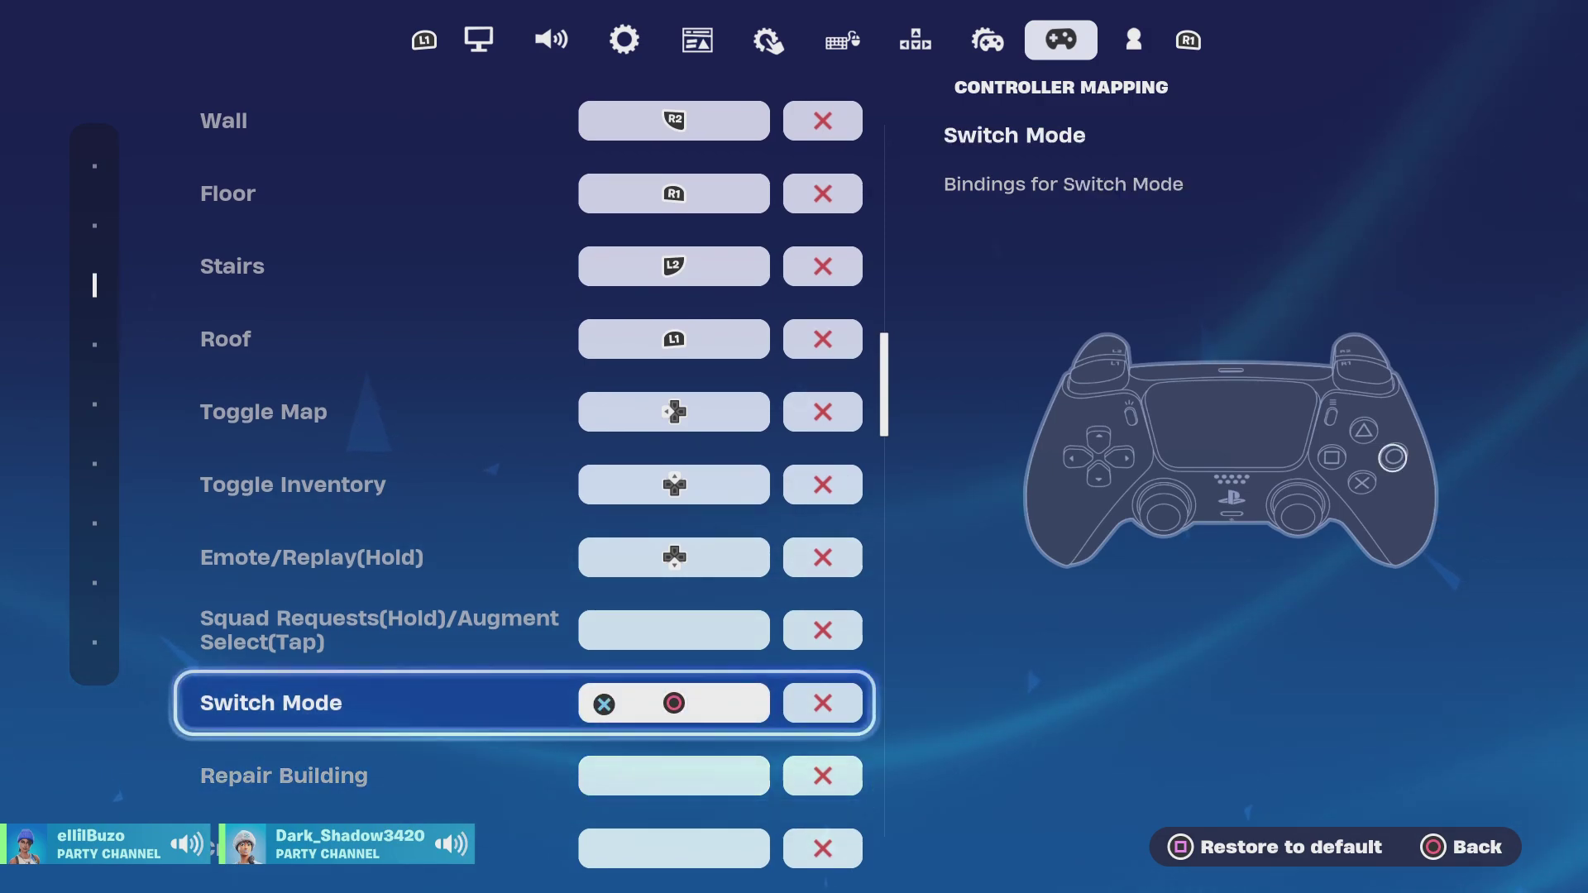
{"action": "key", "text": "Down"}
{"action": "key", "text": "Down"}
{"action": "key", "text": "Down"}
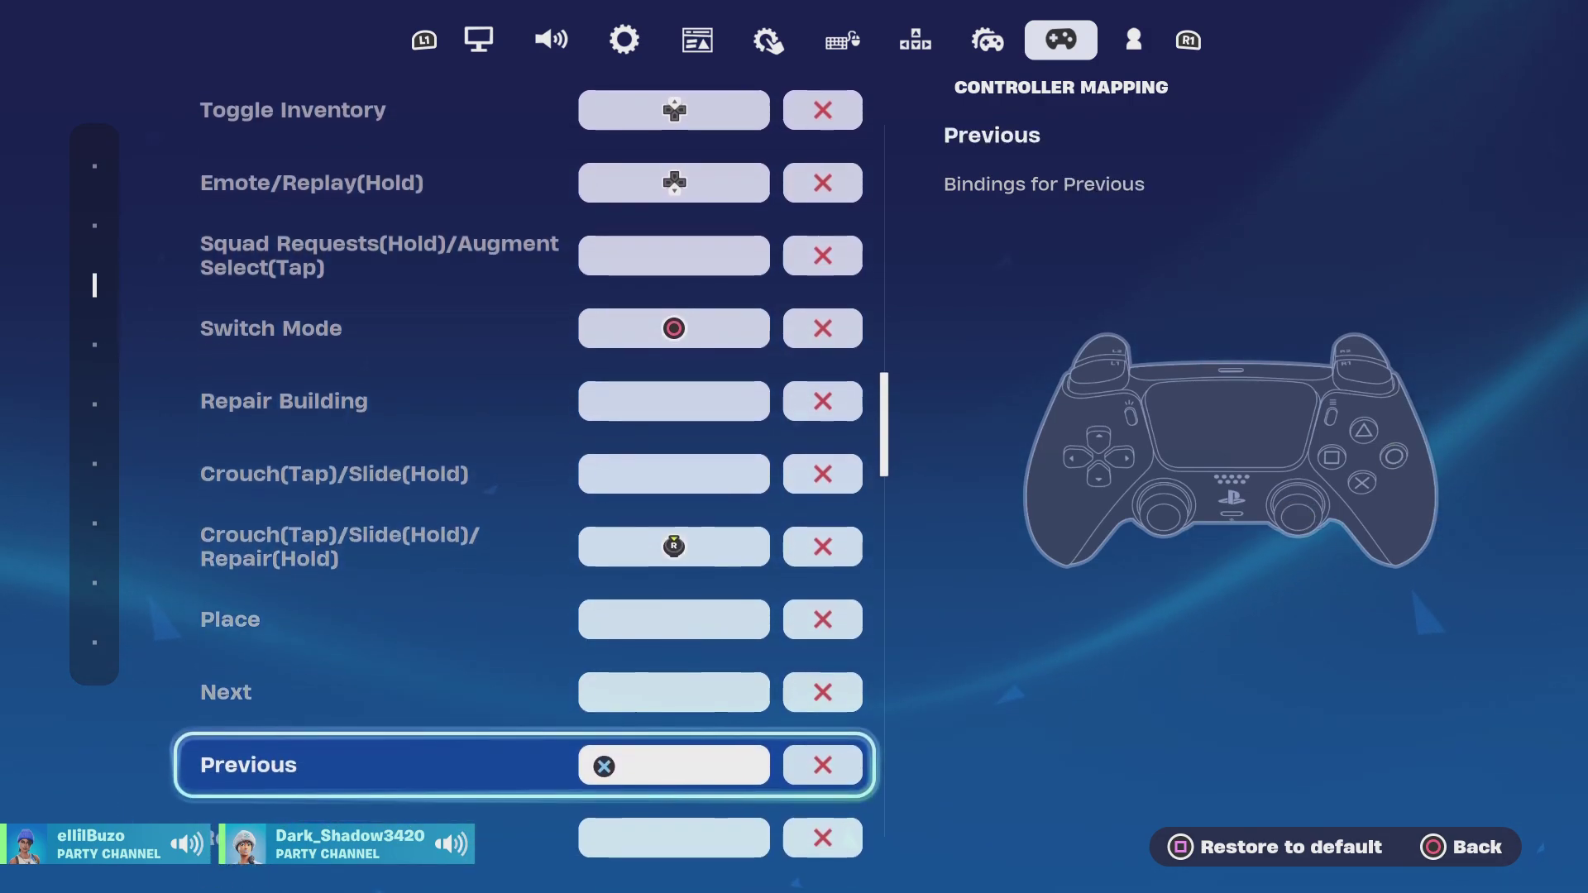
- Check Toggle Inventory, Emote, Place/Remove Map Pin and Gyro Modifier bindings, then select the LTM Abilities category
{"action": "key", "text": "Down"}
{"action": "key", "text": "Down"}
{"action": "key", "text": "Down"}
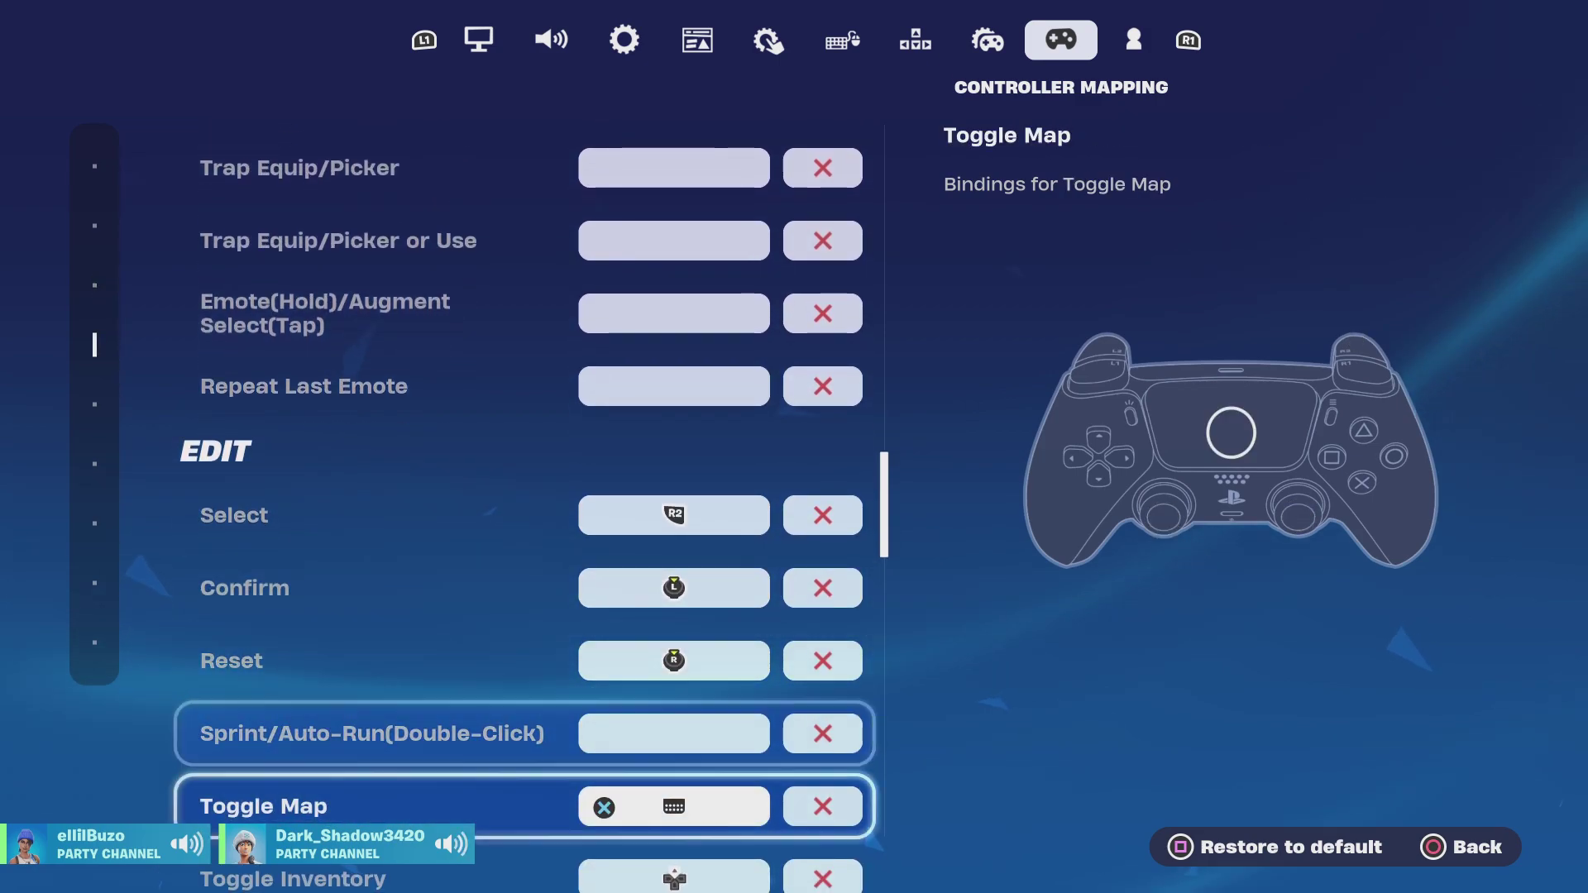
{"action": "key", "text": "Down"}
{"action": "key", "text": "Down"}
{"action": "key", "text": "Down"}
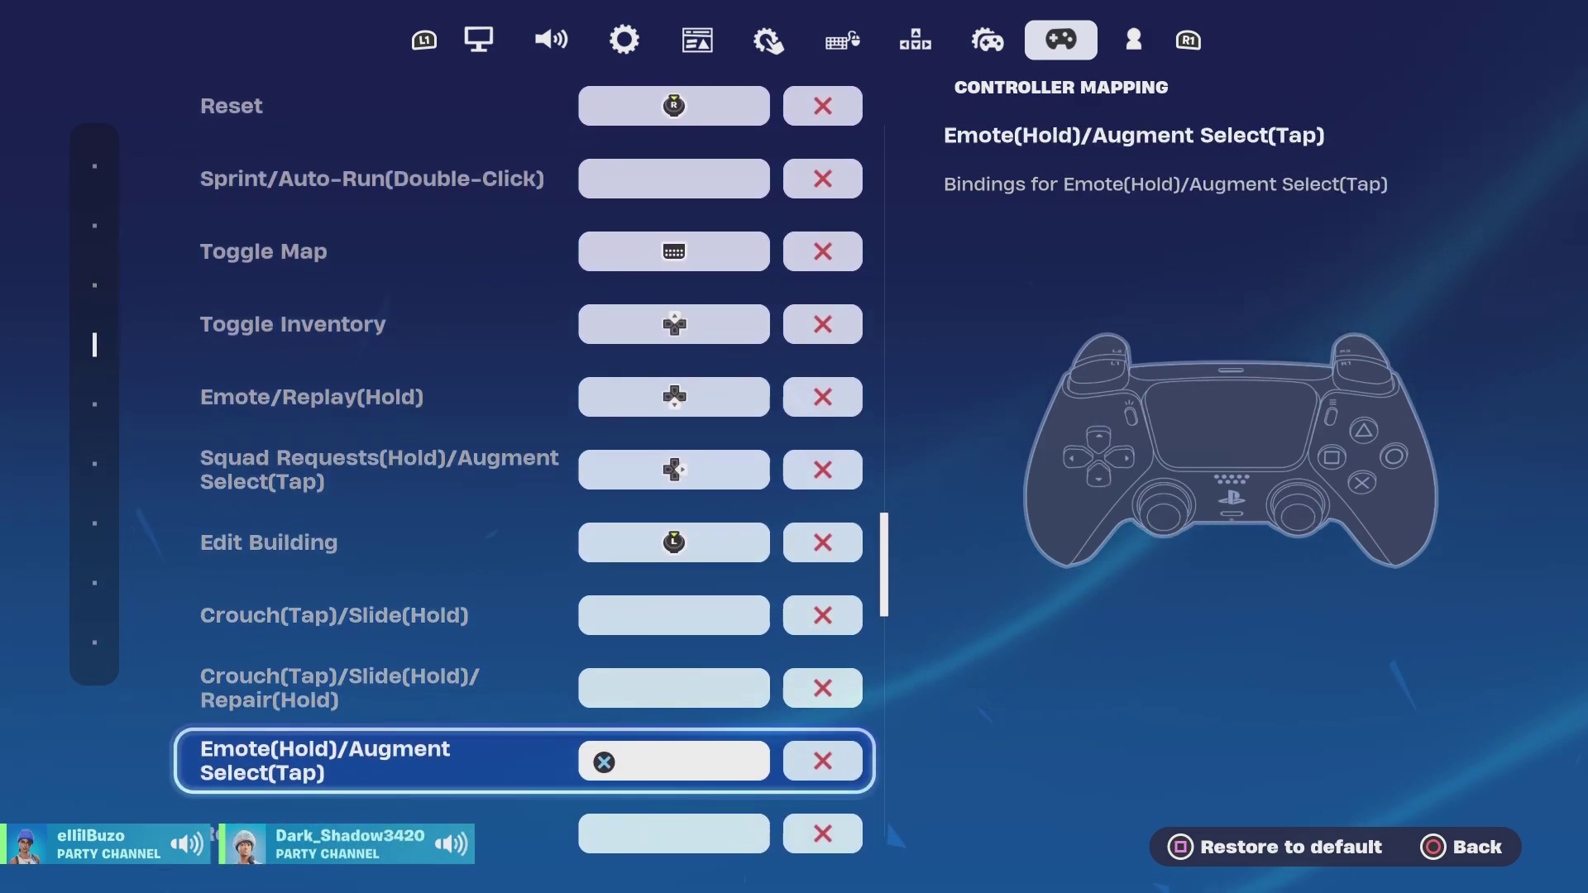
{"action": "key", "text": "Down"}
{"action": "key", "text": "Down"}
{"action": "key", "text": "Down"}
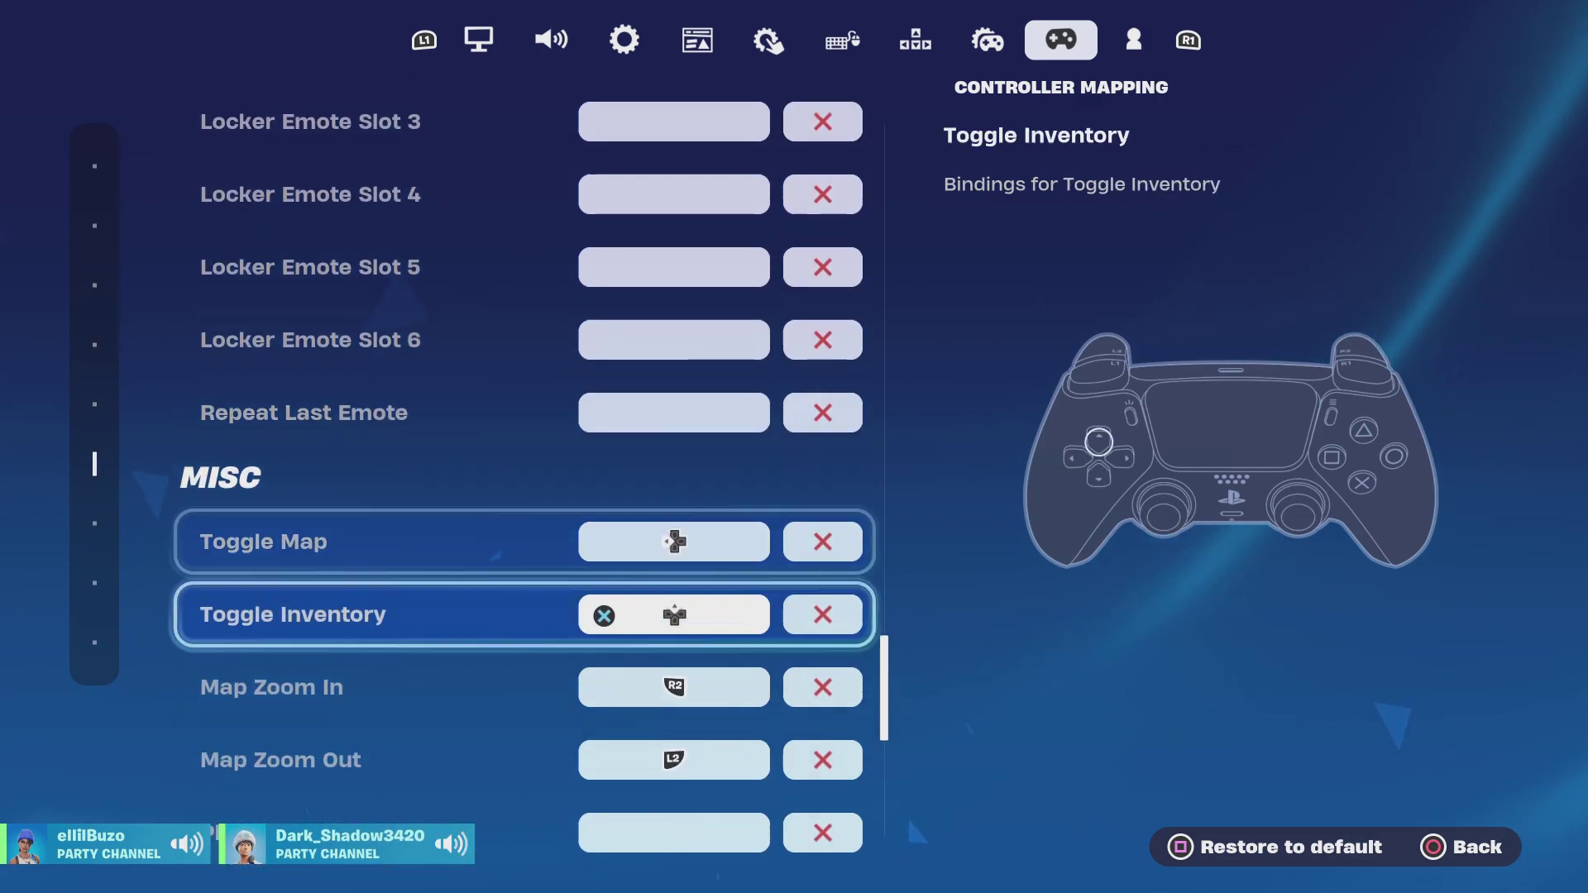
{"action": "key", "text": "Down"}
{"action": "key", "text": "Down"}
{"action": "key", "text": "Down"}
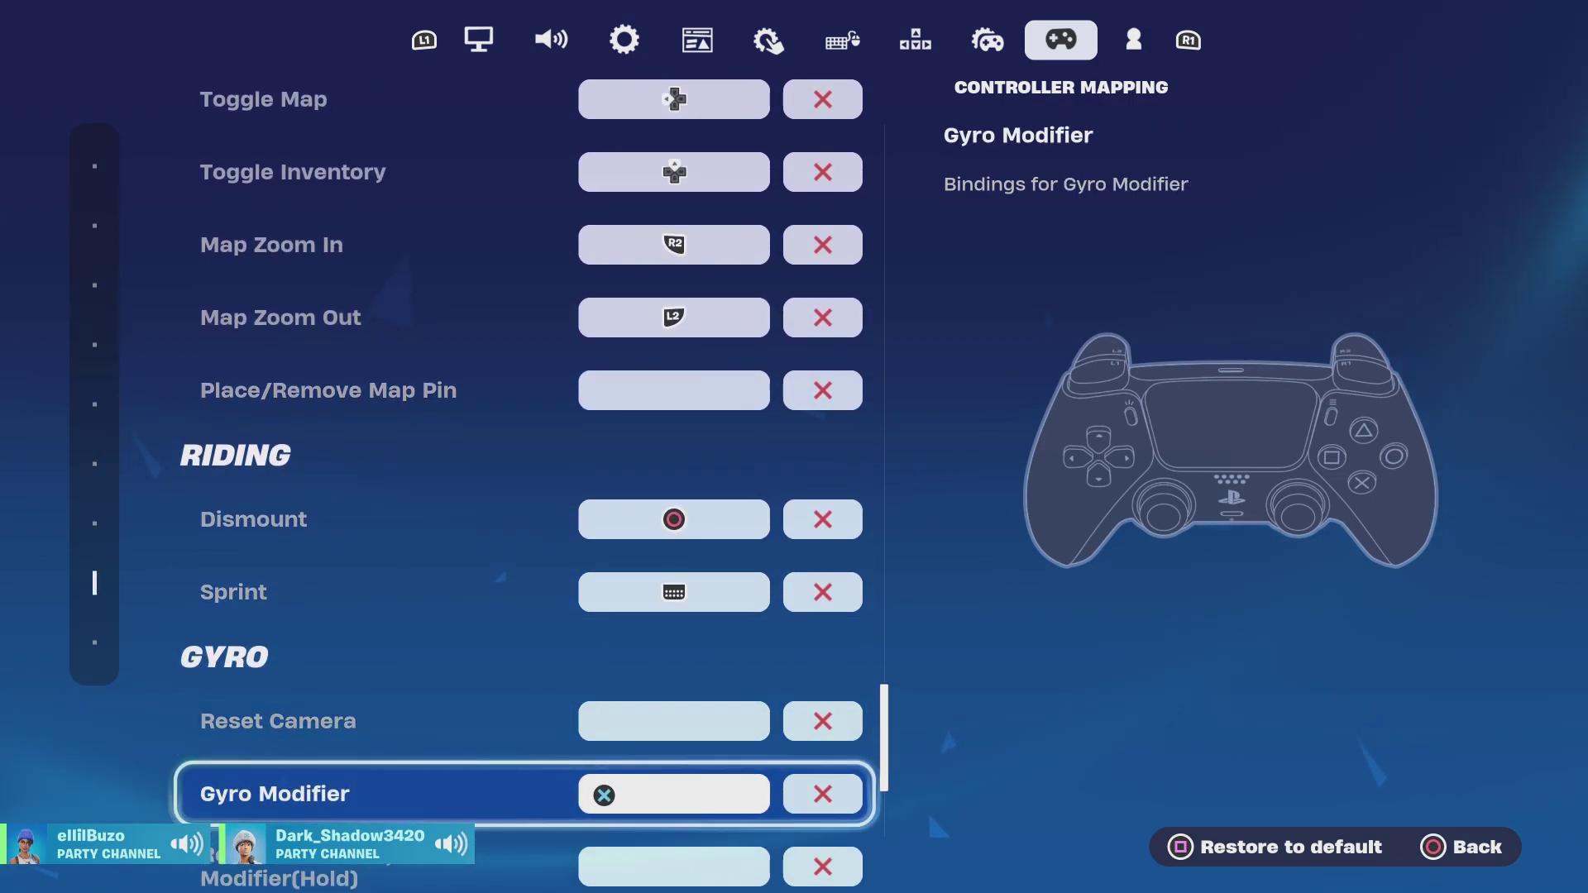
{"action": "key", "text": "Left"}
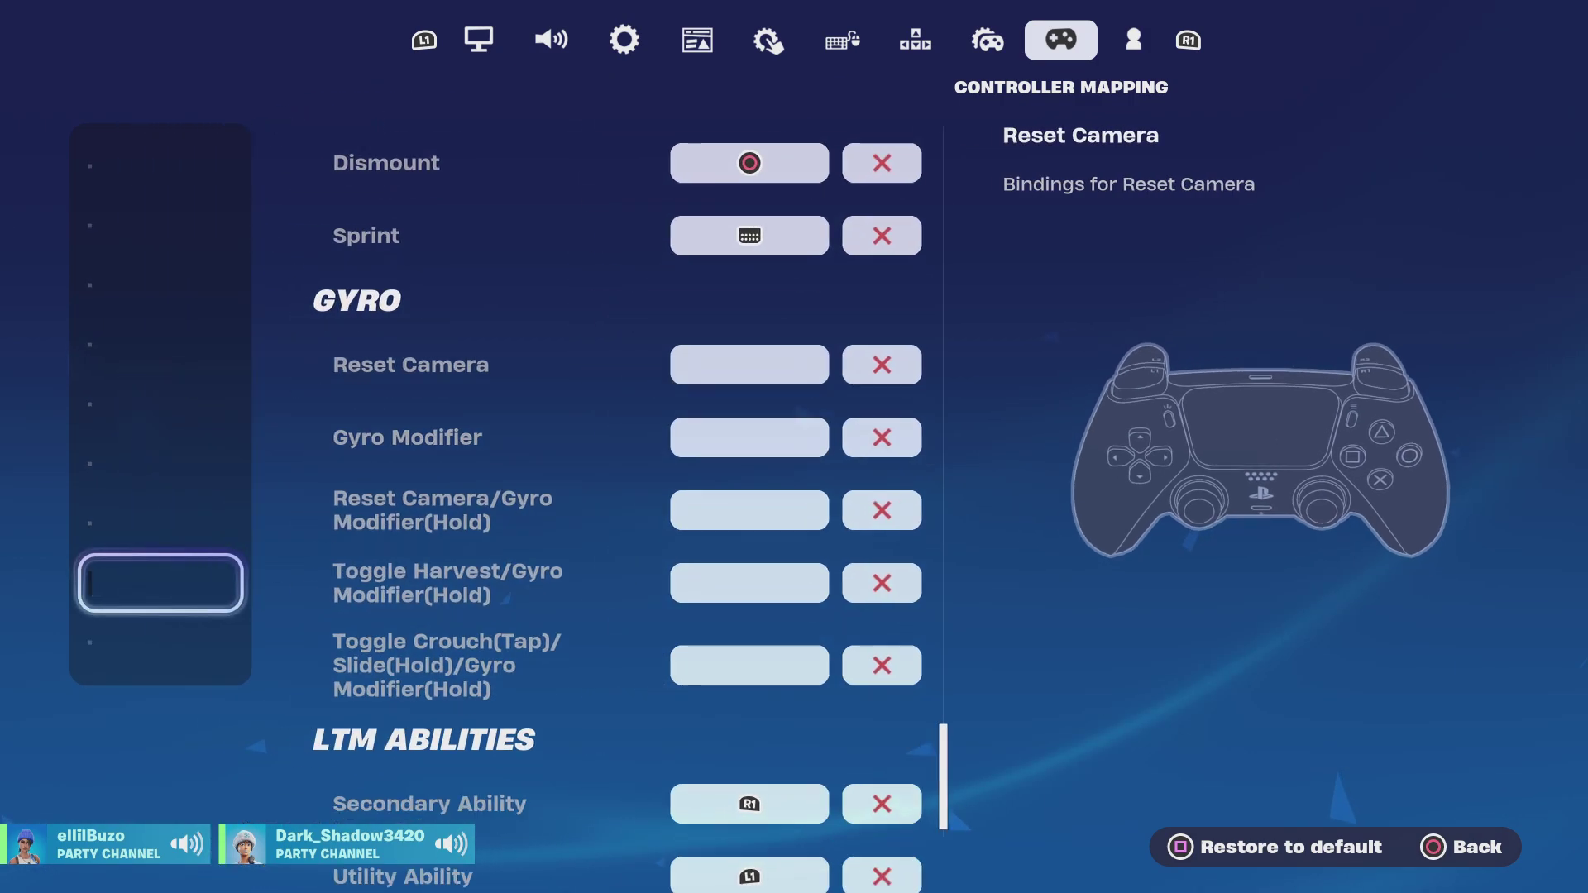
{"action": "key", "text": "Down"}
- Exit to the lobby, glance at game mode selection, then reopen Settings on Controller Mapping
{"action": "key", "text": "Escape"}
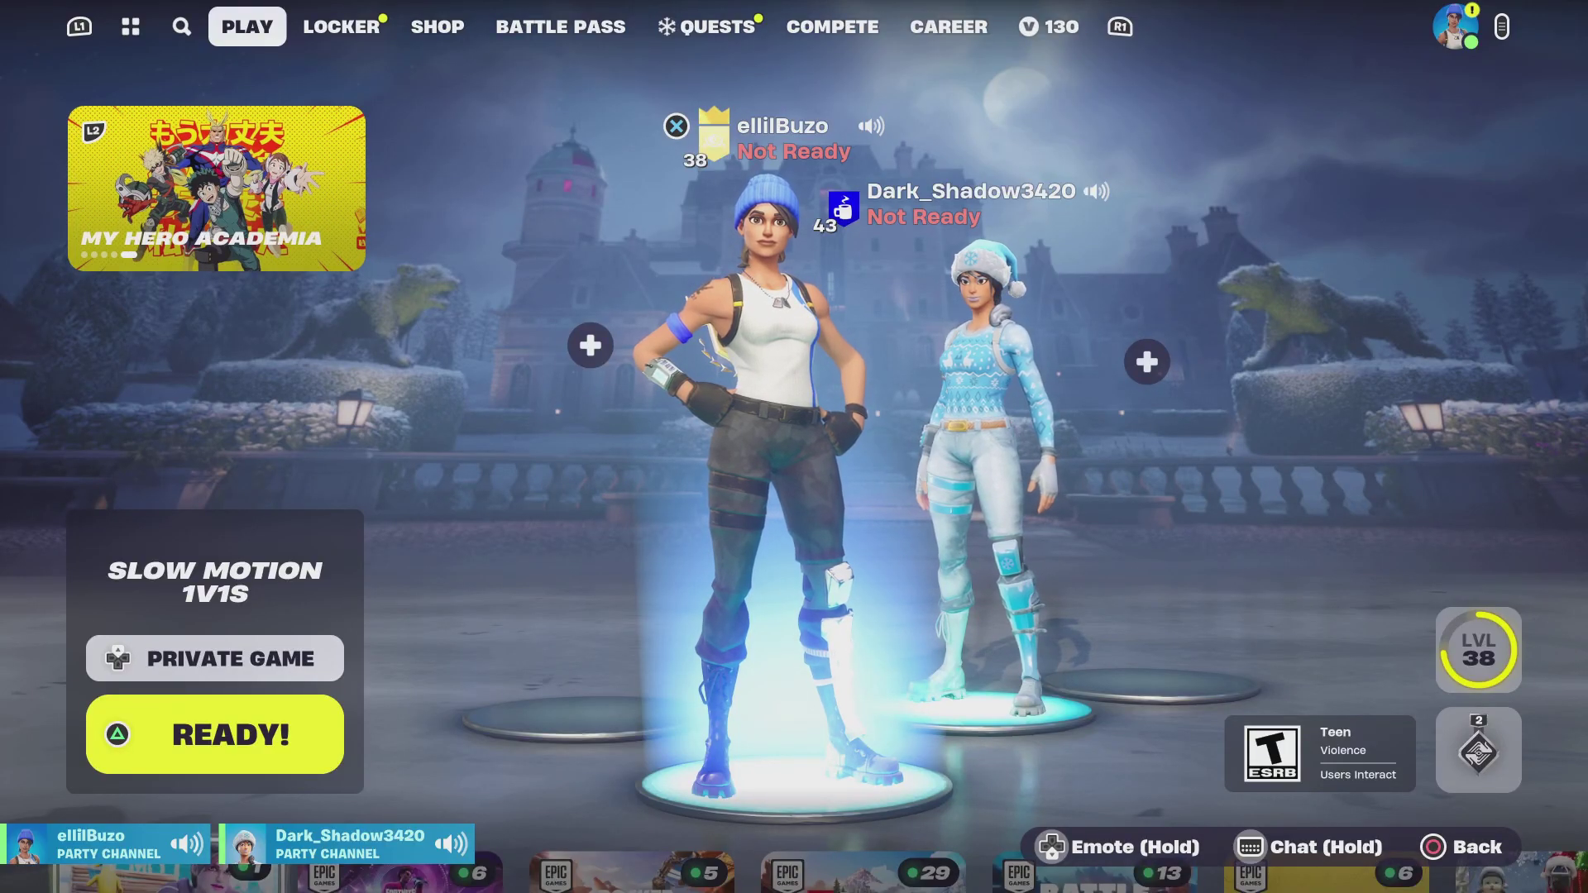
{"action": "key", "text": "Return"}
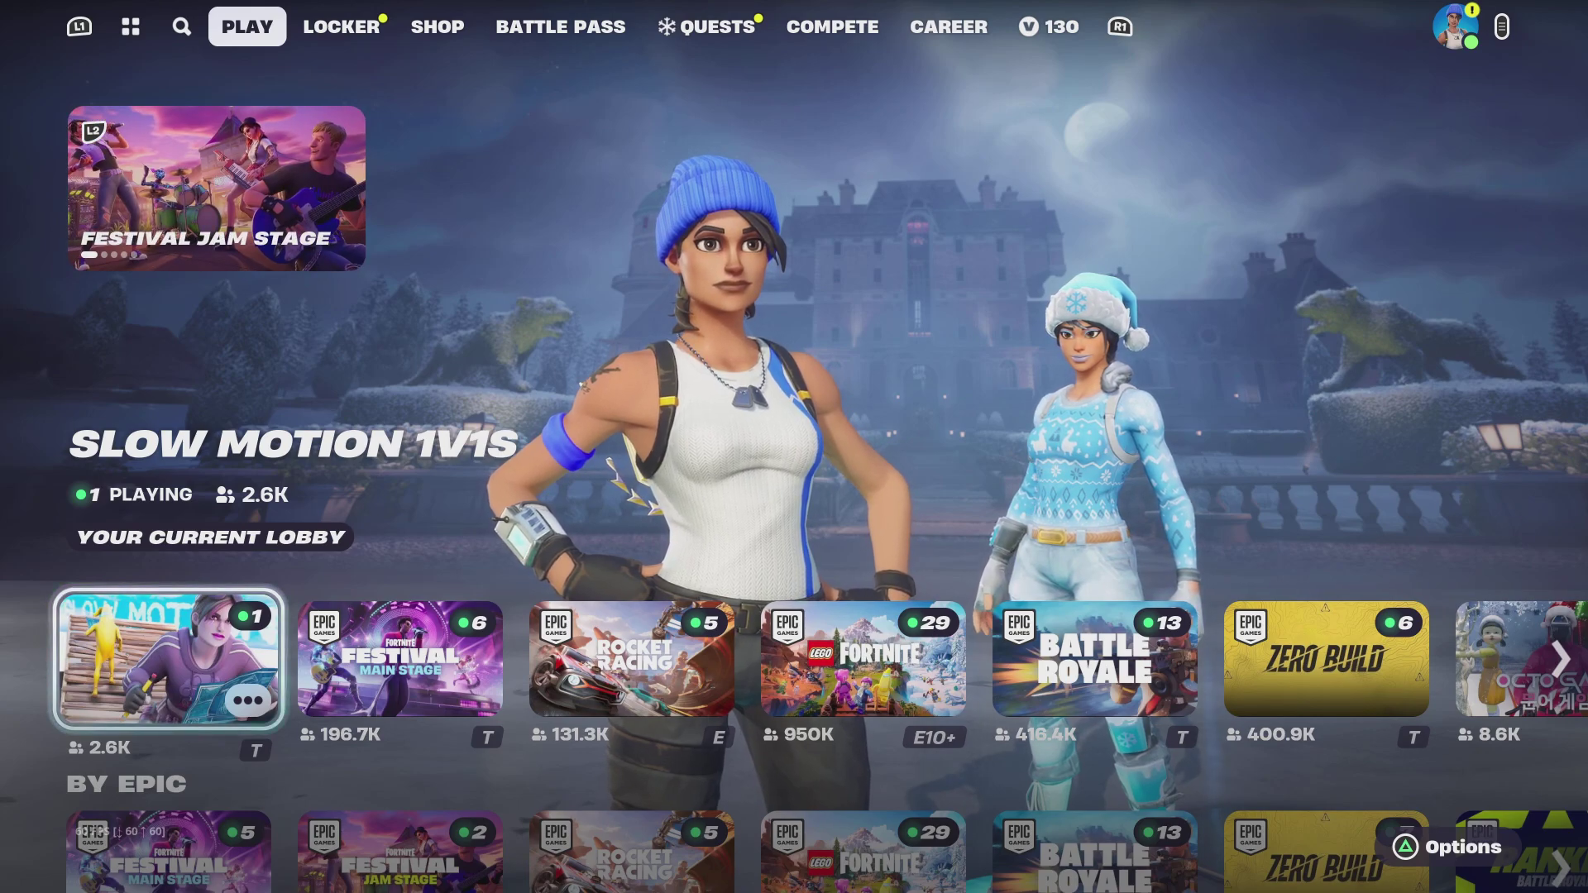
{"action": "key", "text": "Escape"}
{"action": "key", "text": "Escape"}
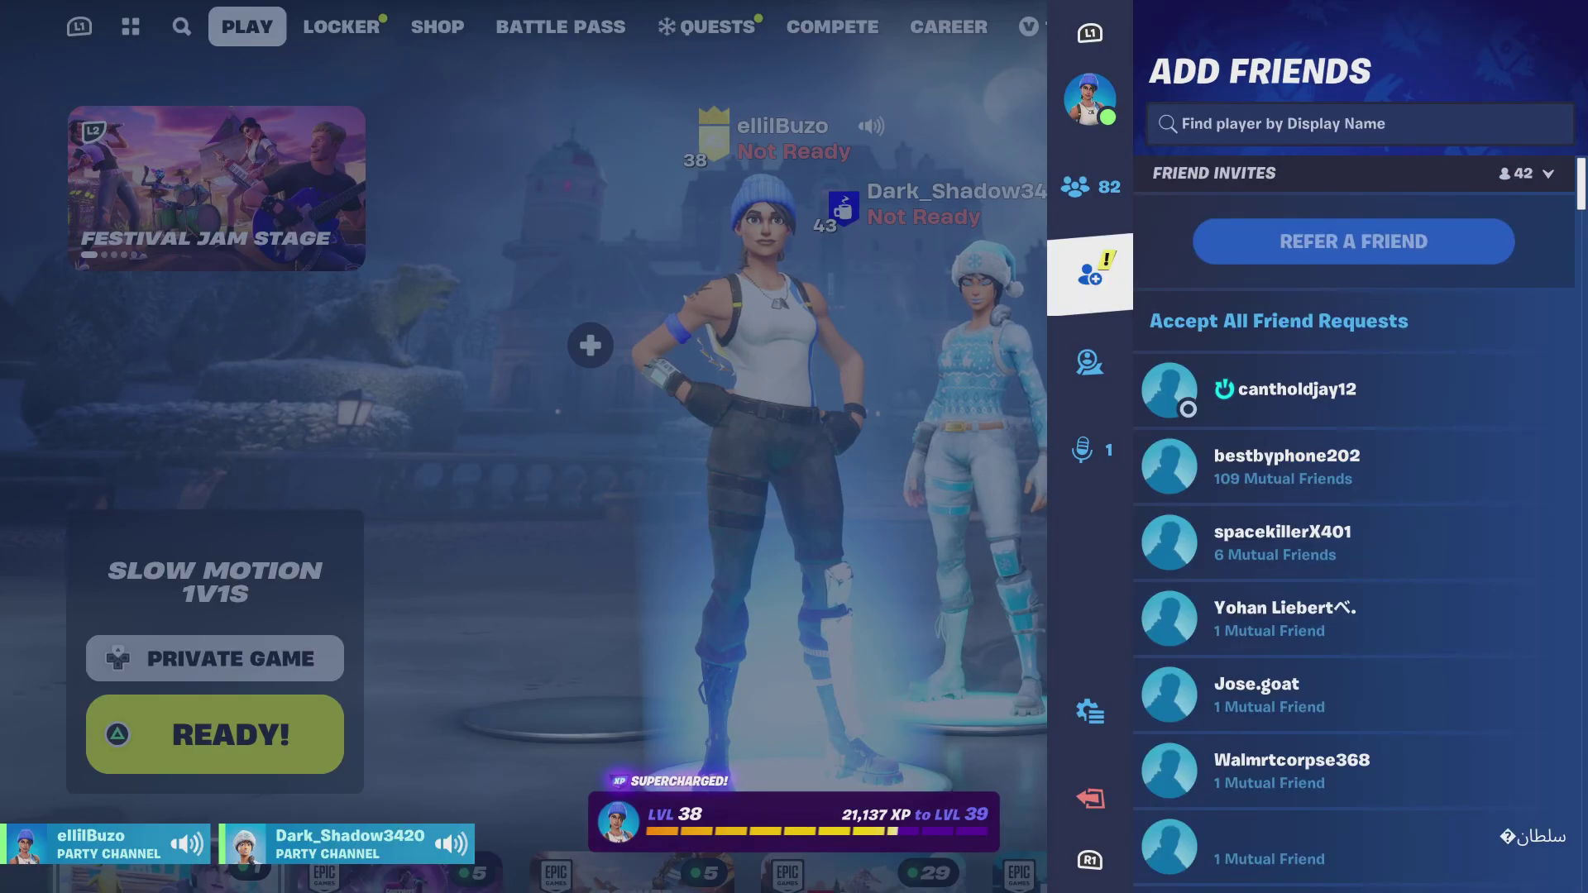
{"action": "key", "text": "Return"}
{"action": "key", "text": "Page_Up"}
{"action": "key", "text": "Page_Up"}
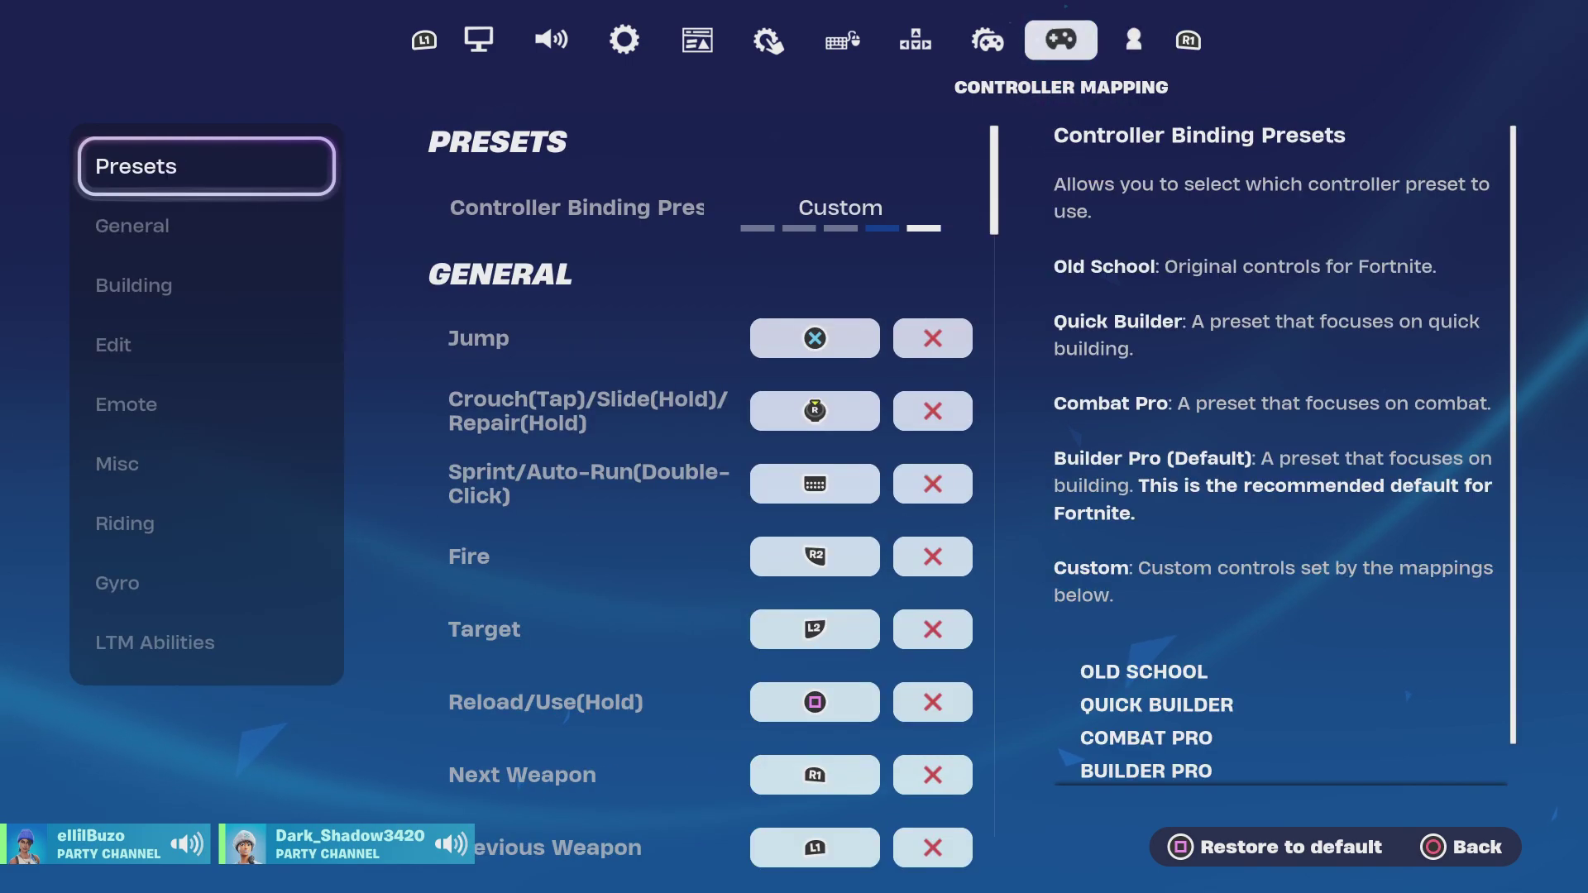
{"action": "key", "text": "Left"}
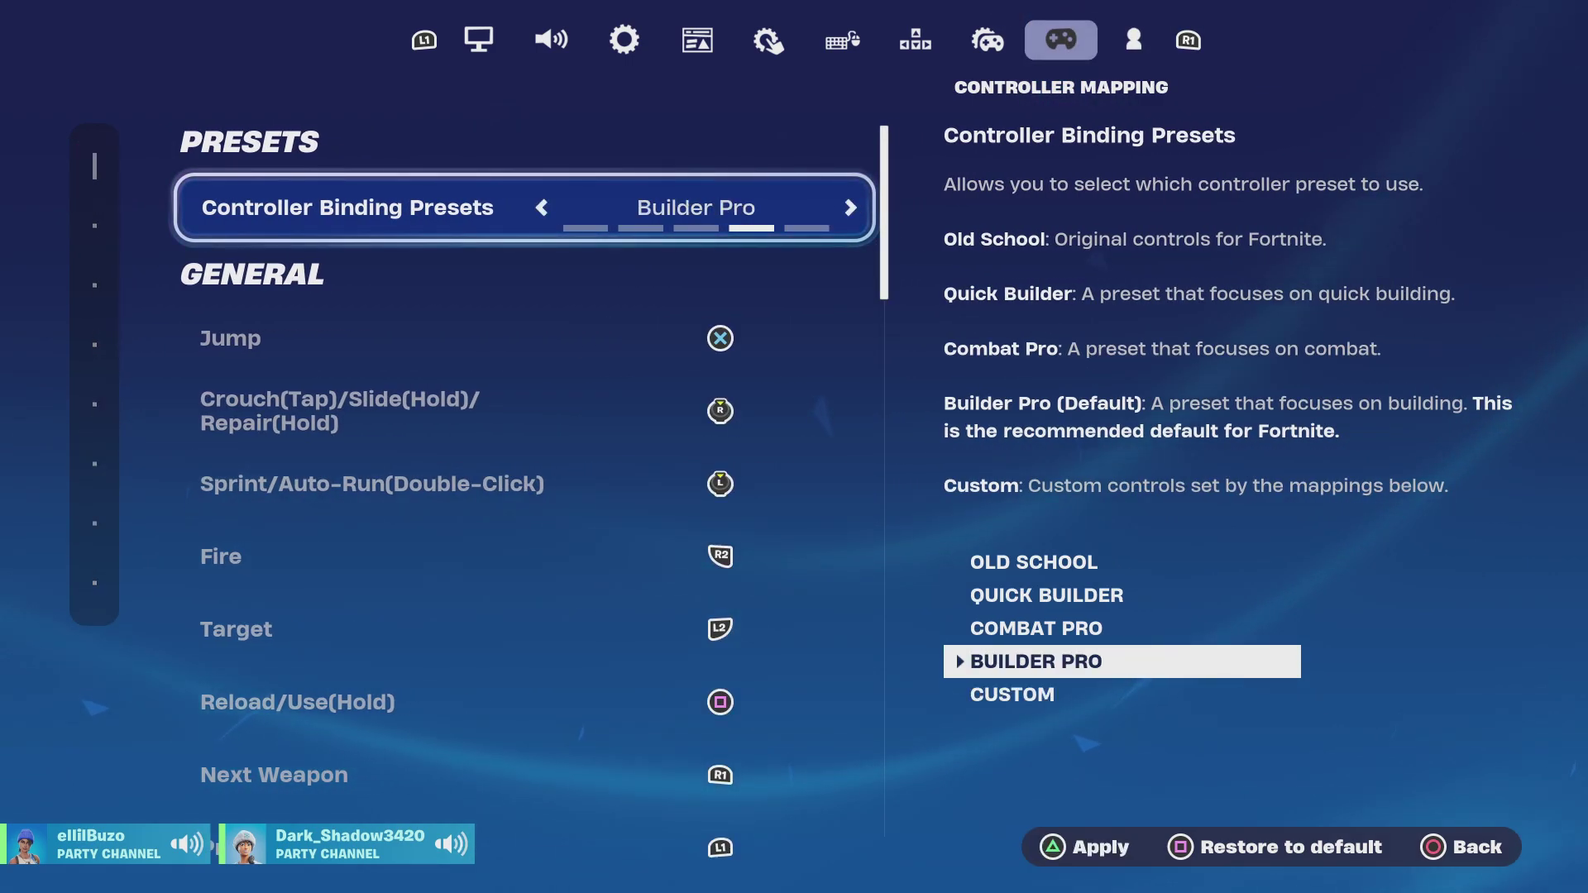
{"action": "key", "text": "Right"}
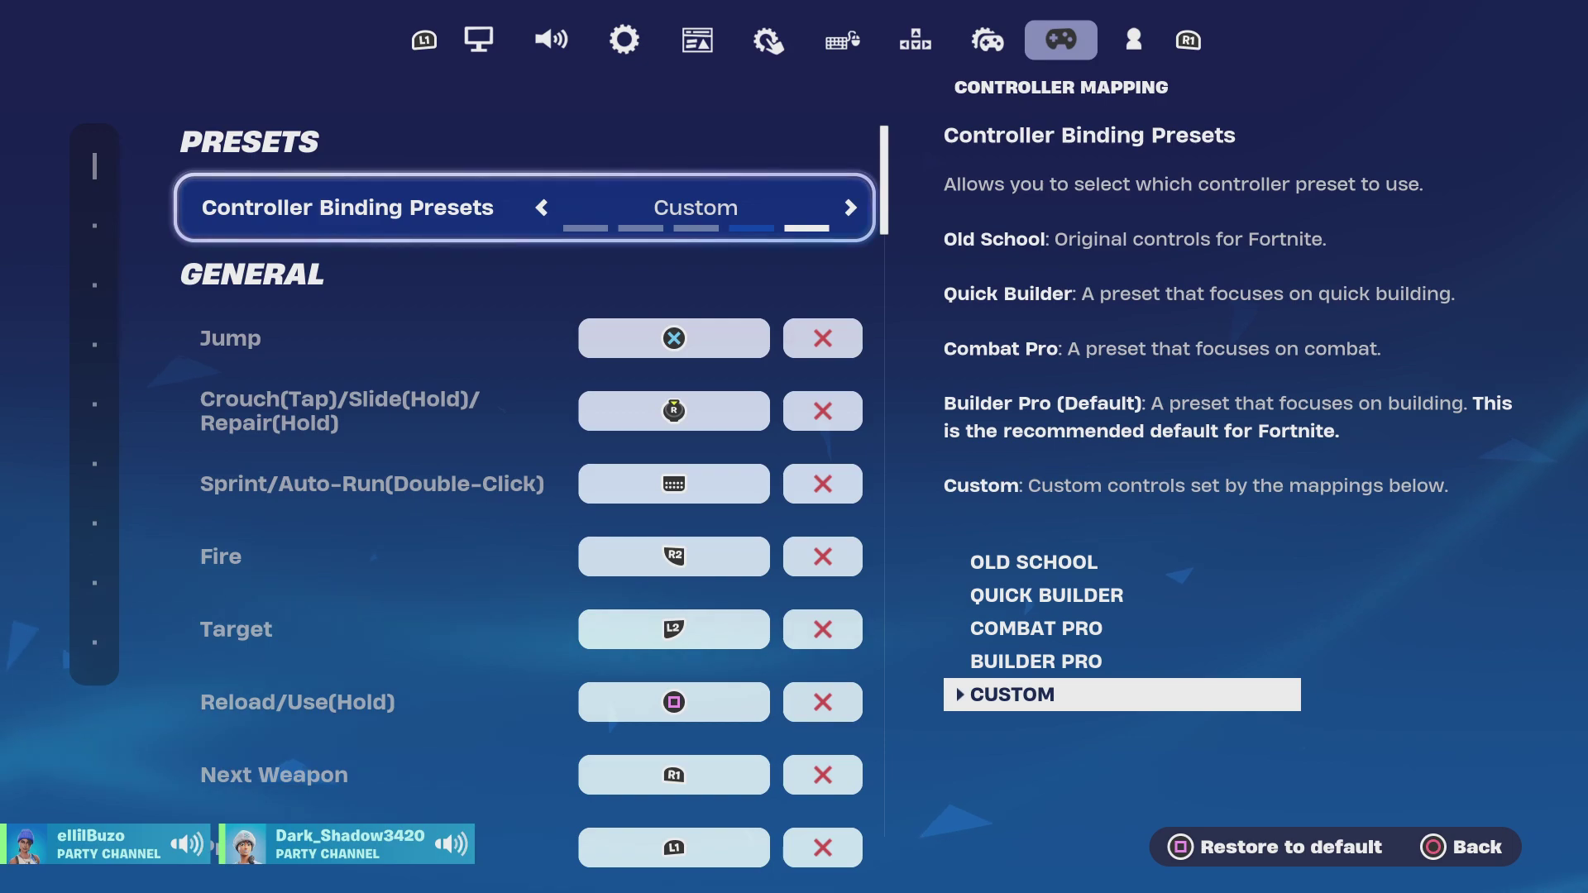
{"action": "key", "text": "Left"}
{"action": "key", "text": "Left"}
{"action": "key", "text": "Left"}
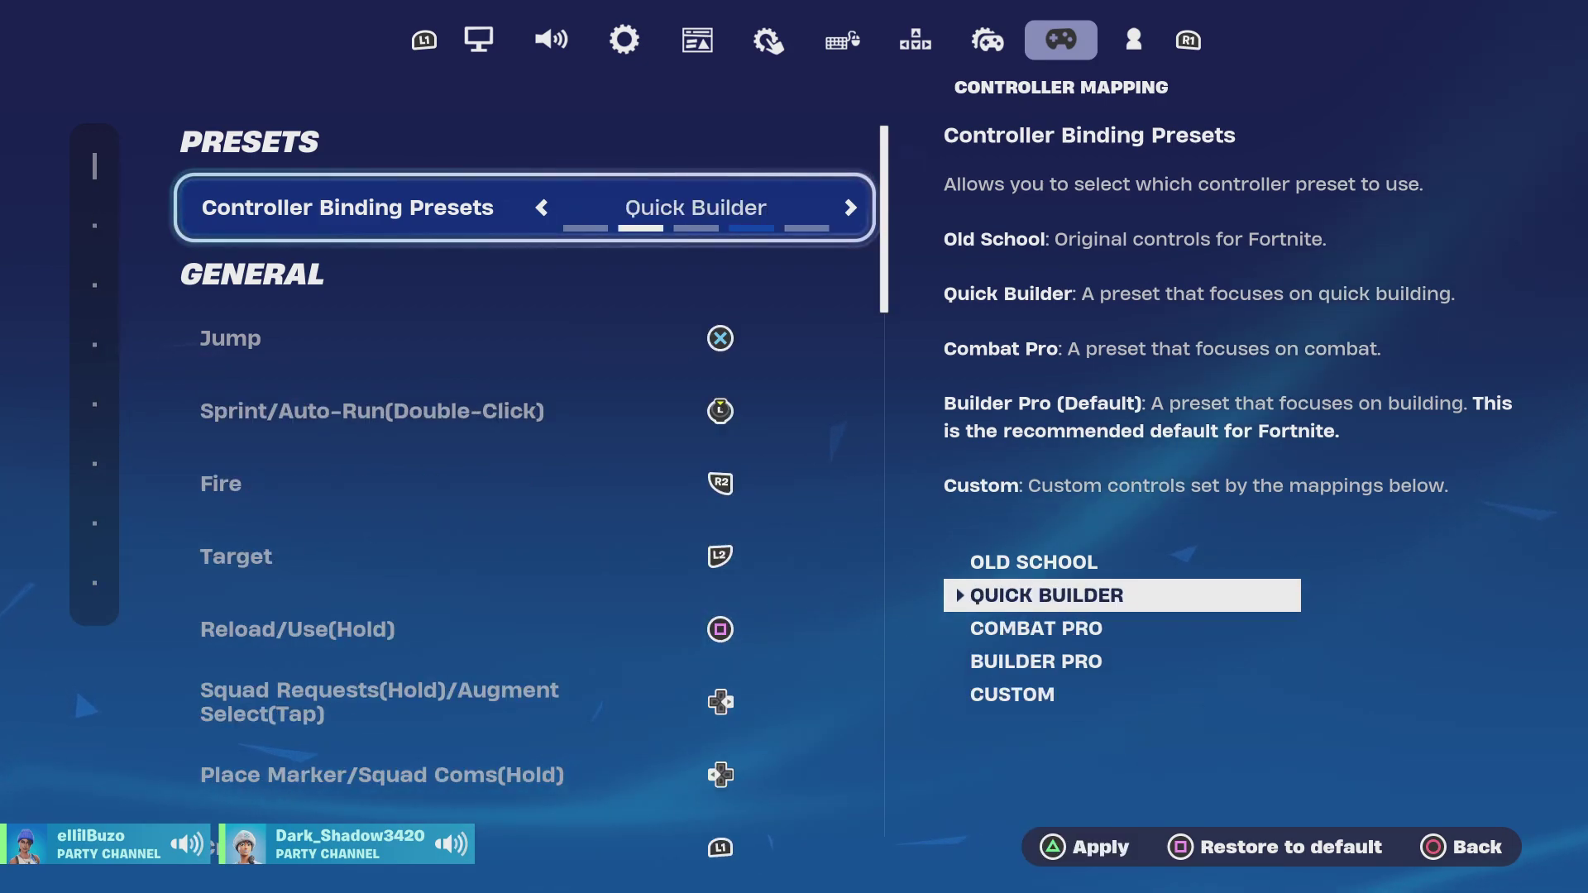
{"action": "key", "text": "Right"}
{"action": "key", "text": "Left"}
{"action": "key", "text": "Left"}
{"action": "key", "text": "Right"}
{"action": "key", "text": "Right"}
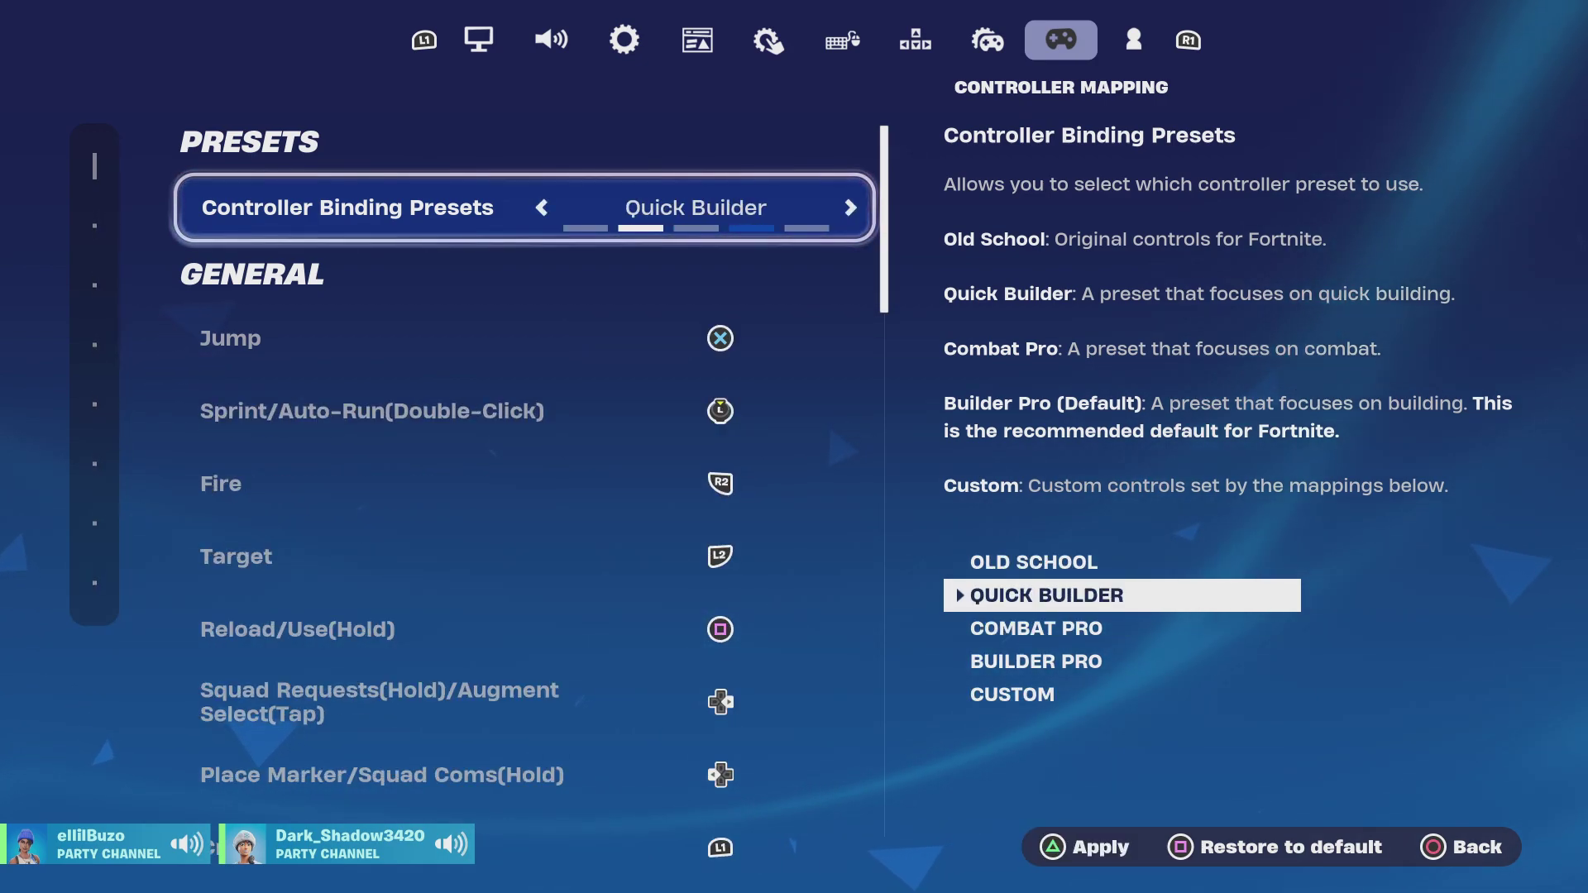
{"action": "key", "text": "Left"}
{"action": "key", "text": "Right"}
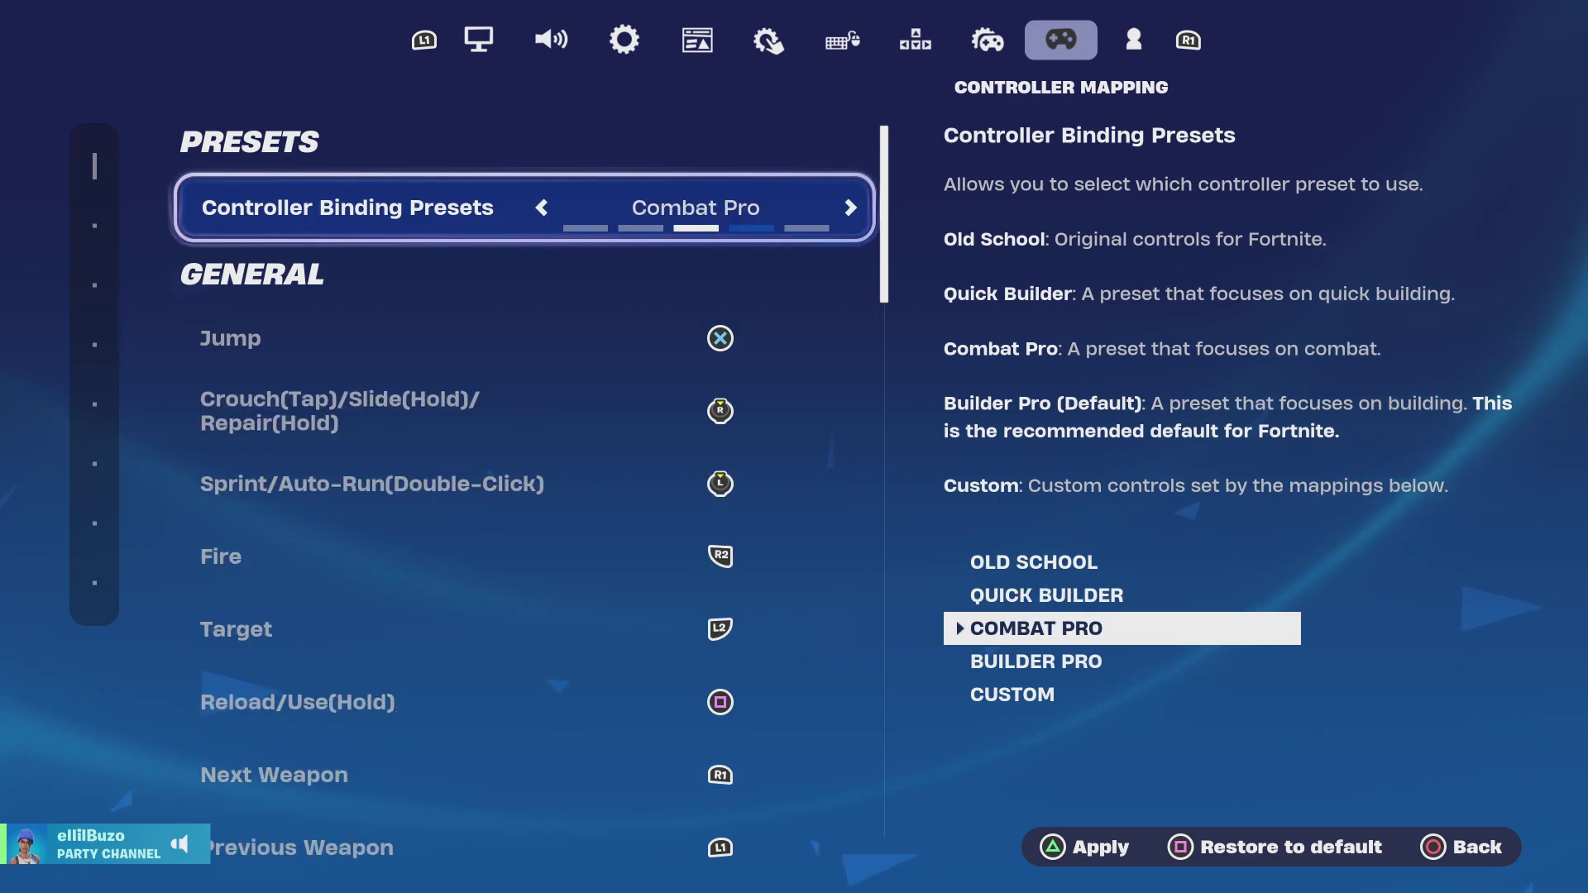
{"action": "key", "text": "Left"}
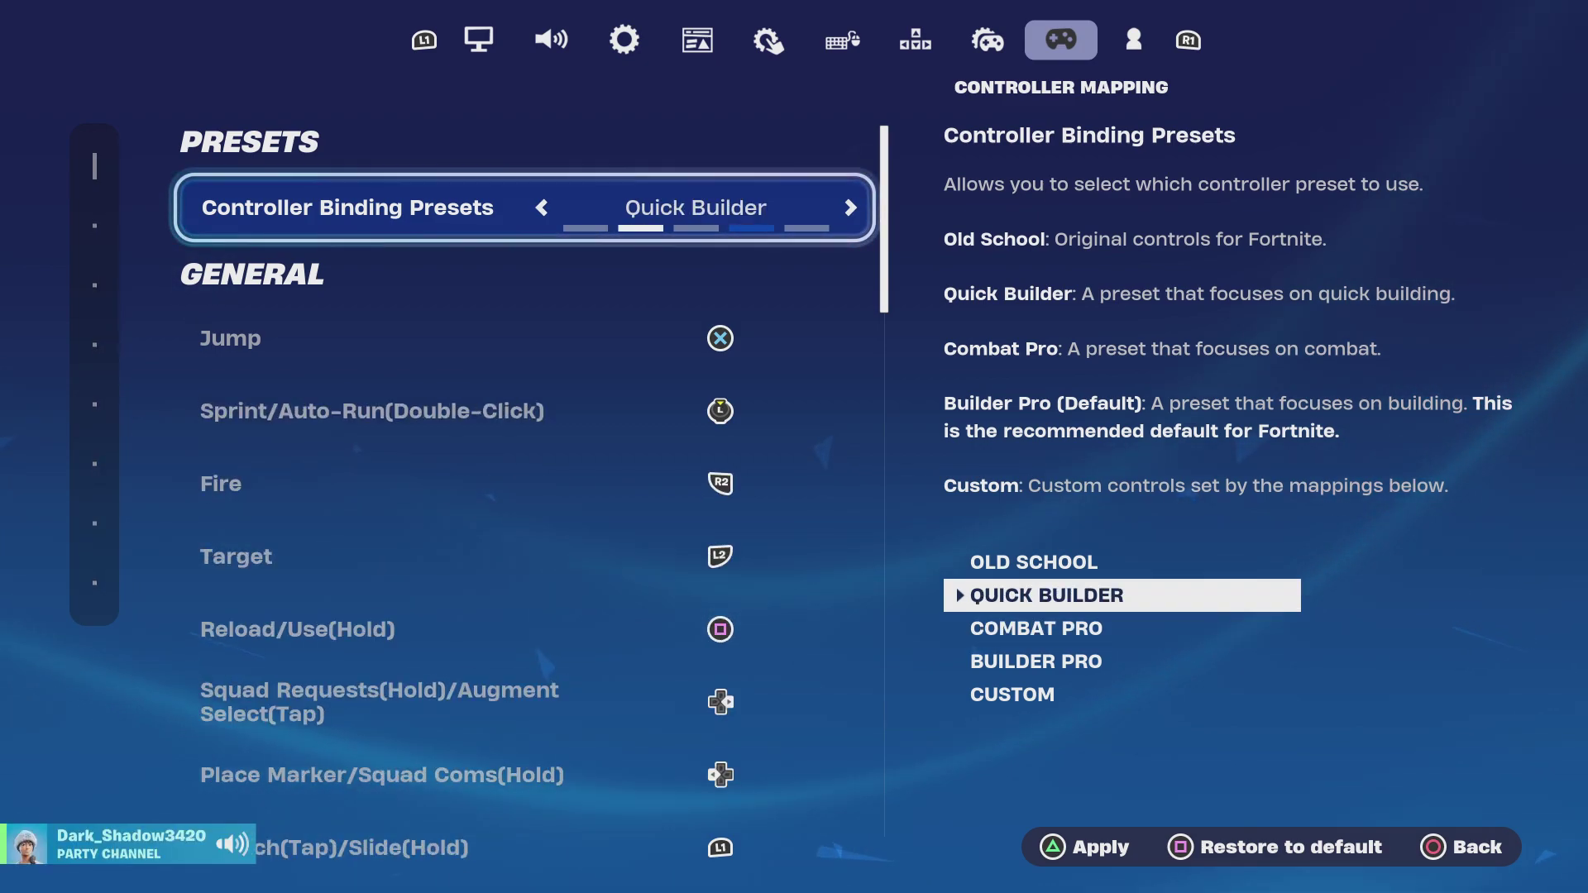
{"action": "key", "text": "Right"}
{"action": "key", "text": "Left"}
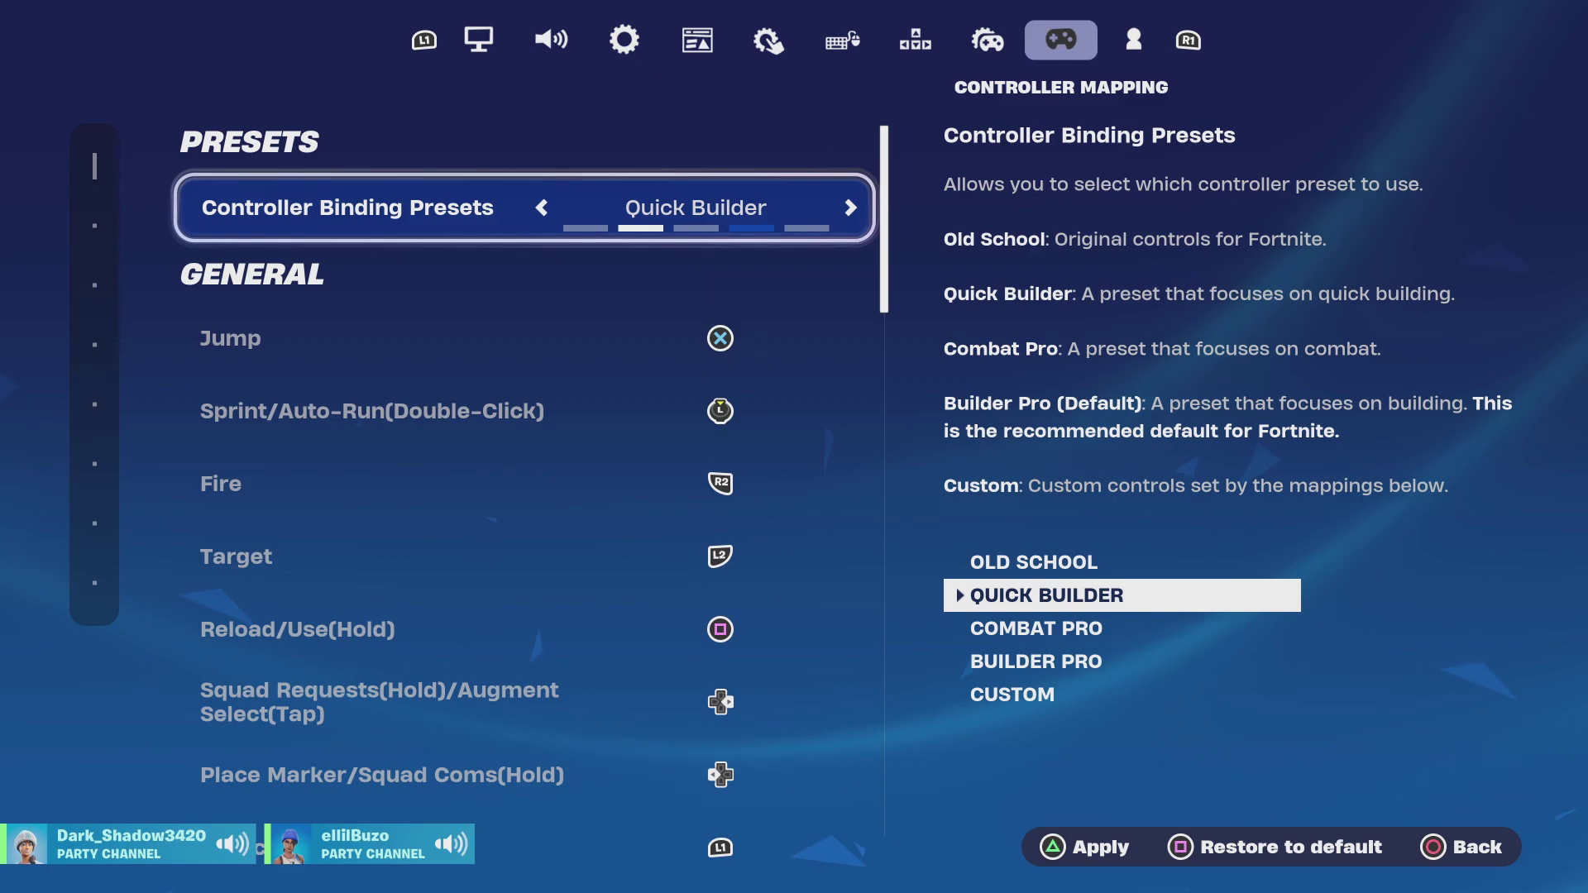
{"action": "key", "text": "Left"}
{"action": "key", "text": "Right"}
{"action": "key", "text": "Left"}
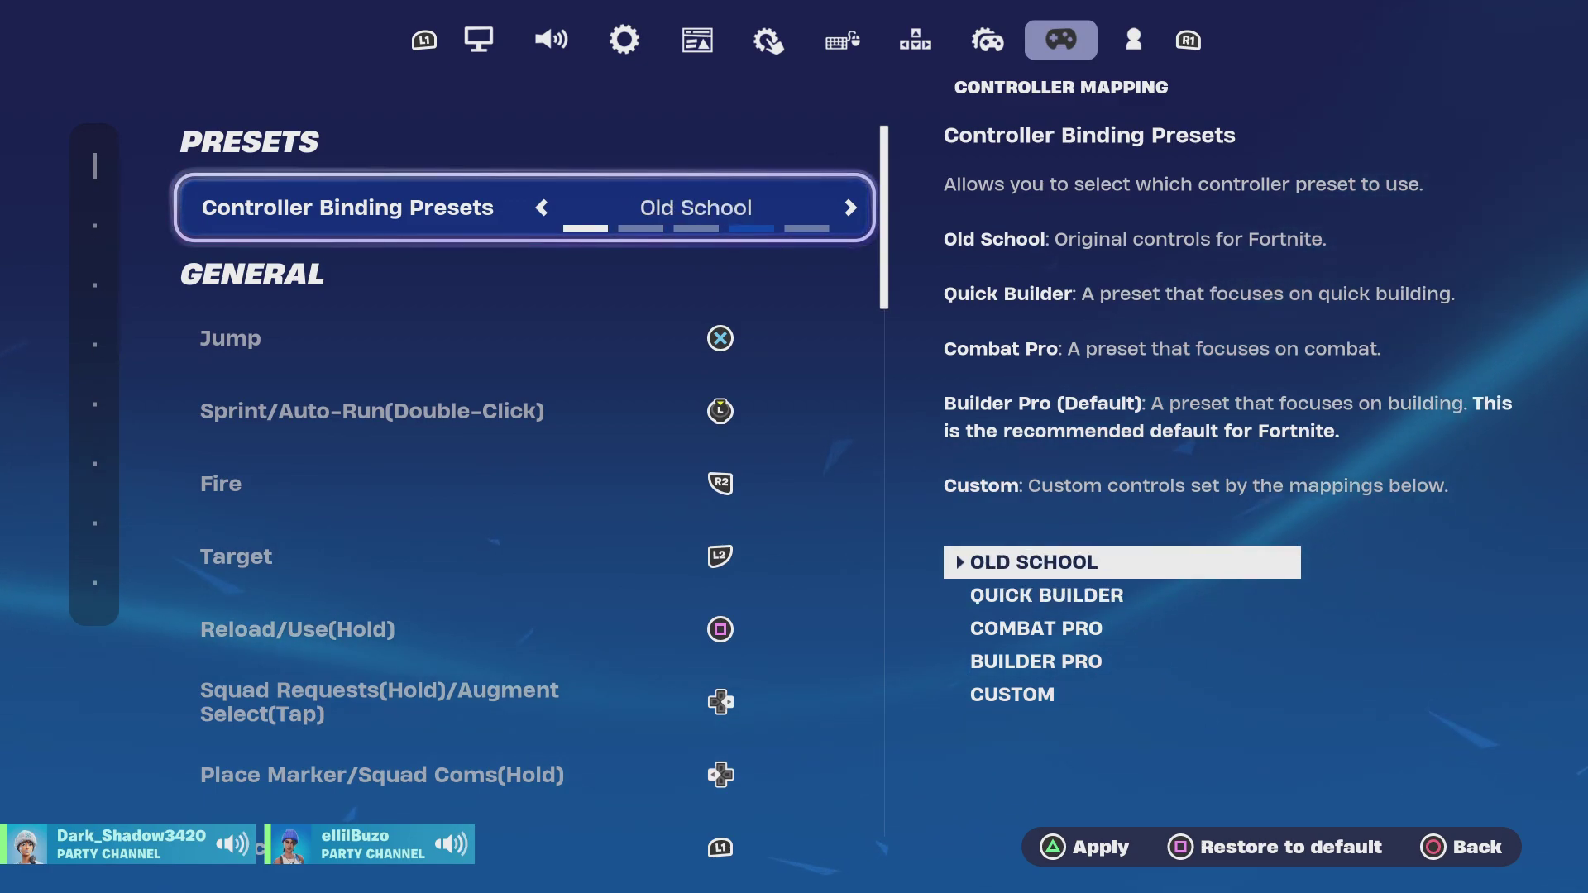
{"action": "key", "text": "Right"}
{"action": "key", "text": "Right"}
{"action": "key", "text": "Right"}
{"action": "key", "text": "Right"}
{"action": "key", "text": "Left"}
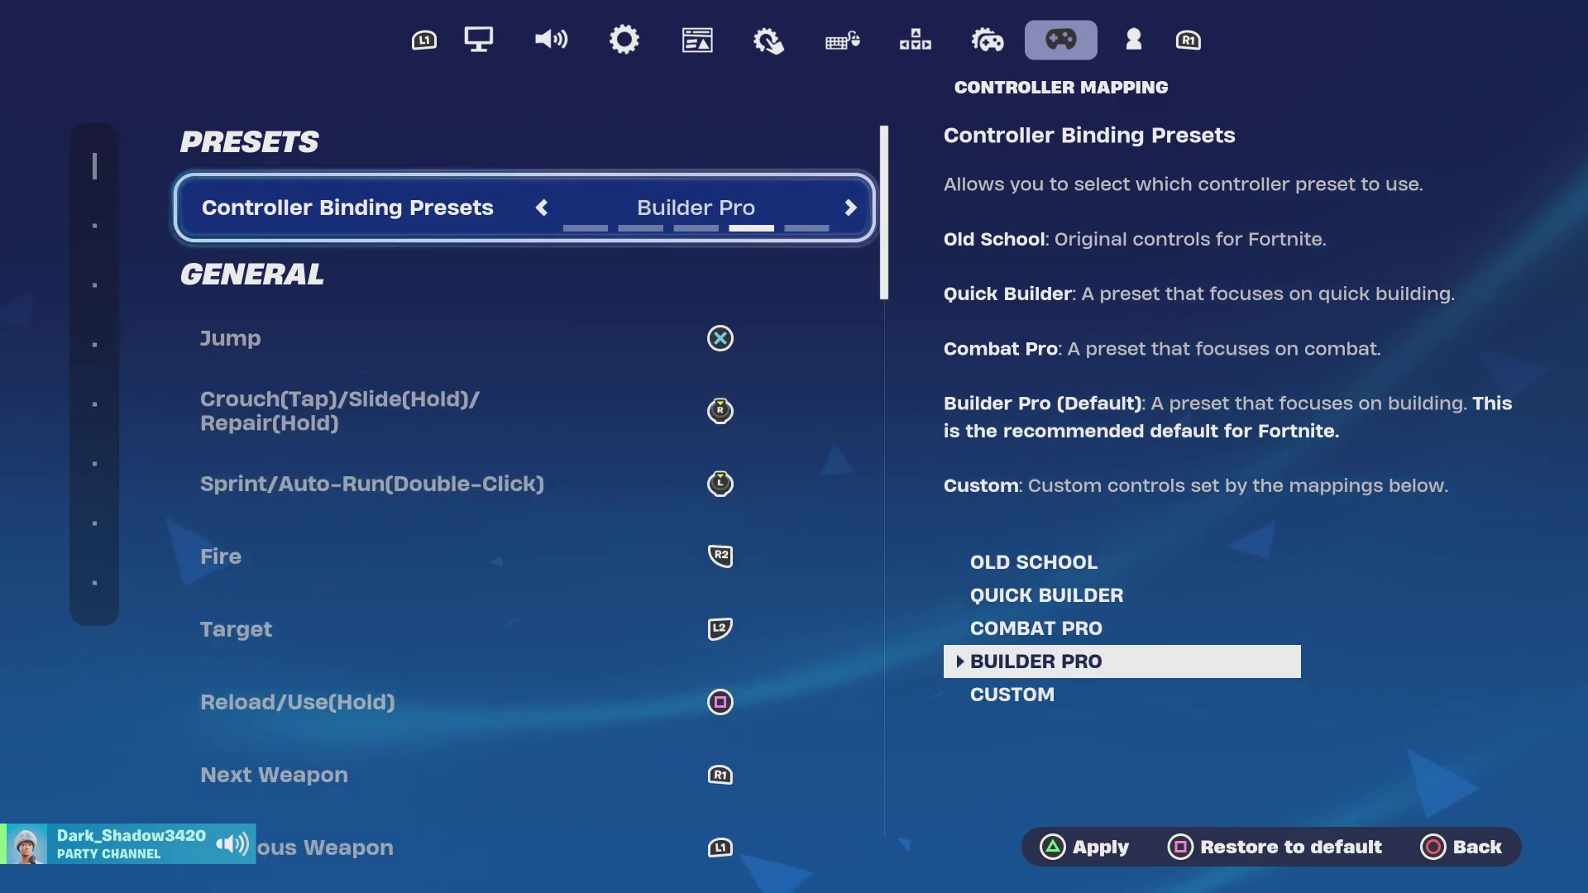
{"action": "key", "text": "Right"}
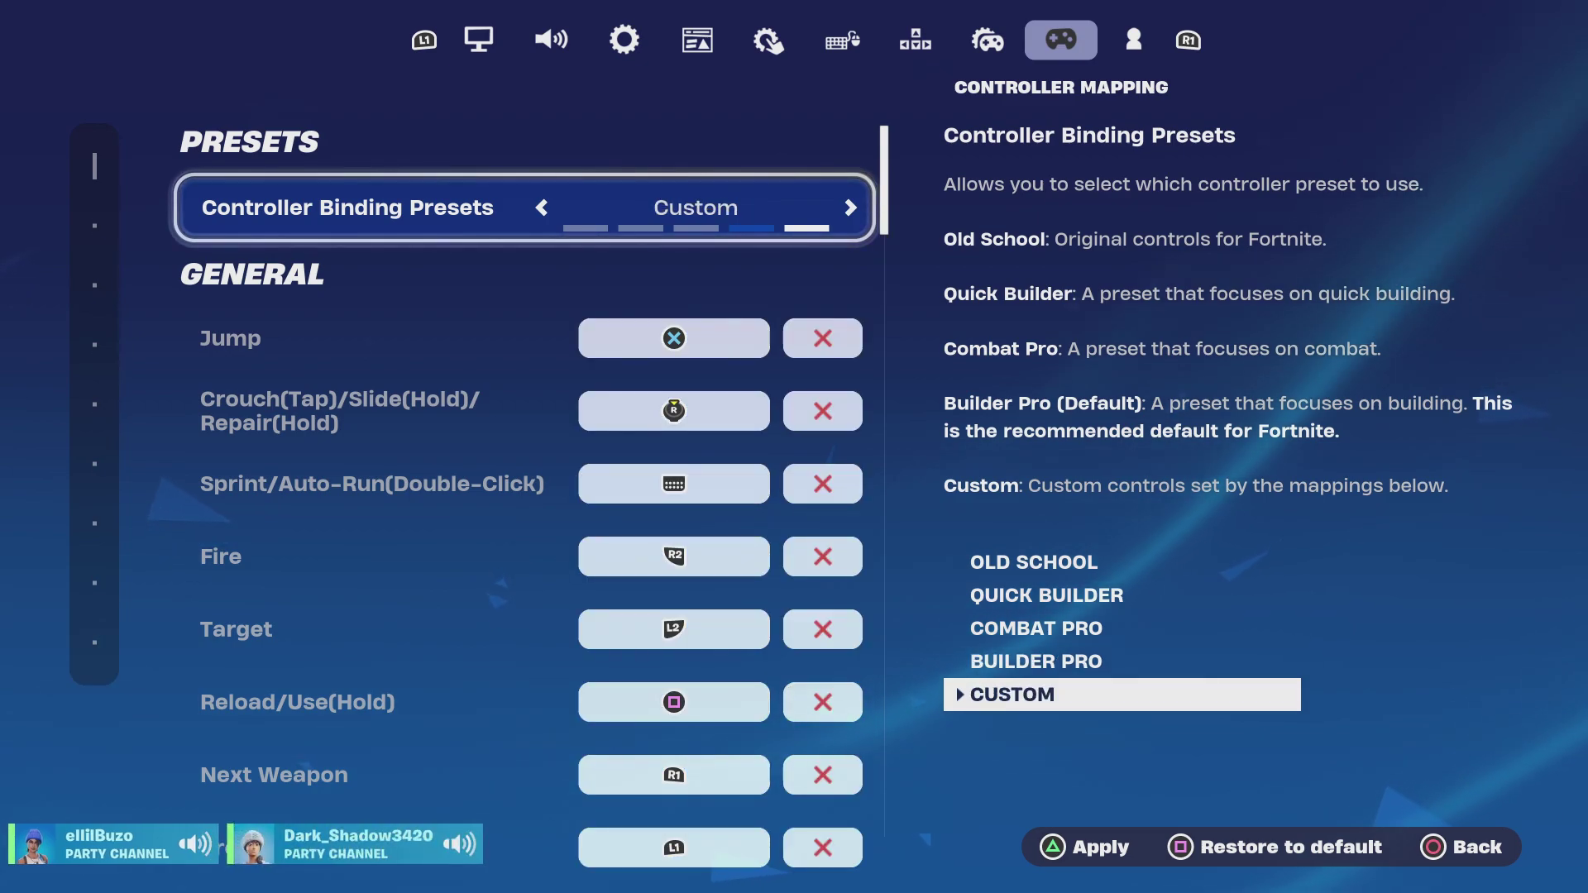
{"action": "key", "text": "Return"}
{"action": "key", "text": "Down"}
{"action": "key", "text": "Up"}
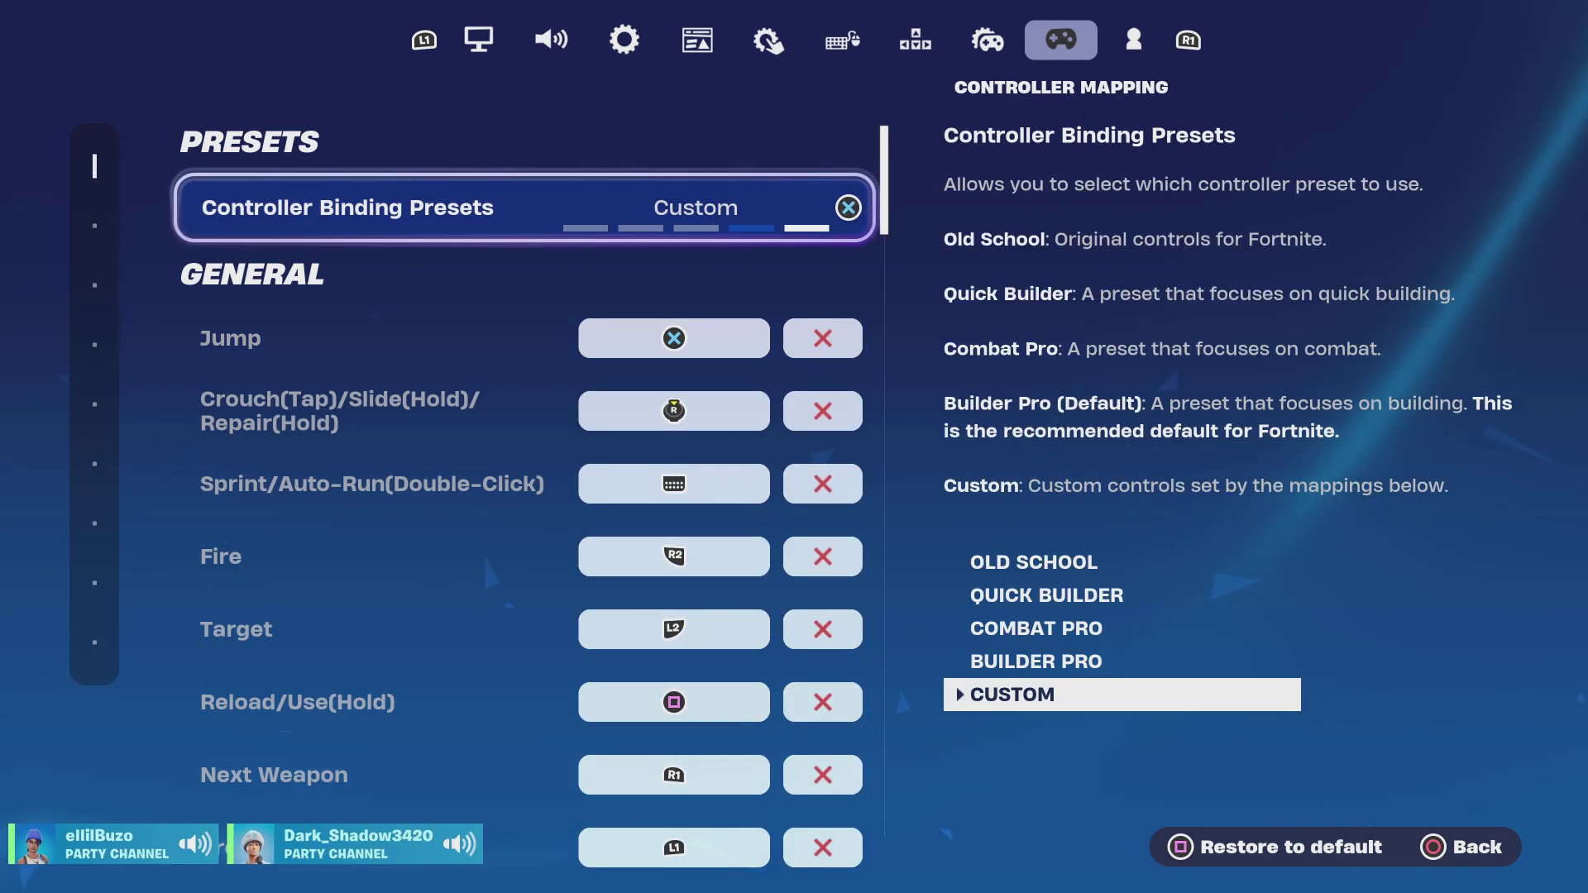
{"action": "key", "text": "Left"}
{"action": "key", "text": "Right"}
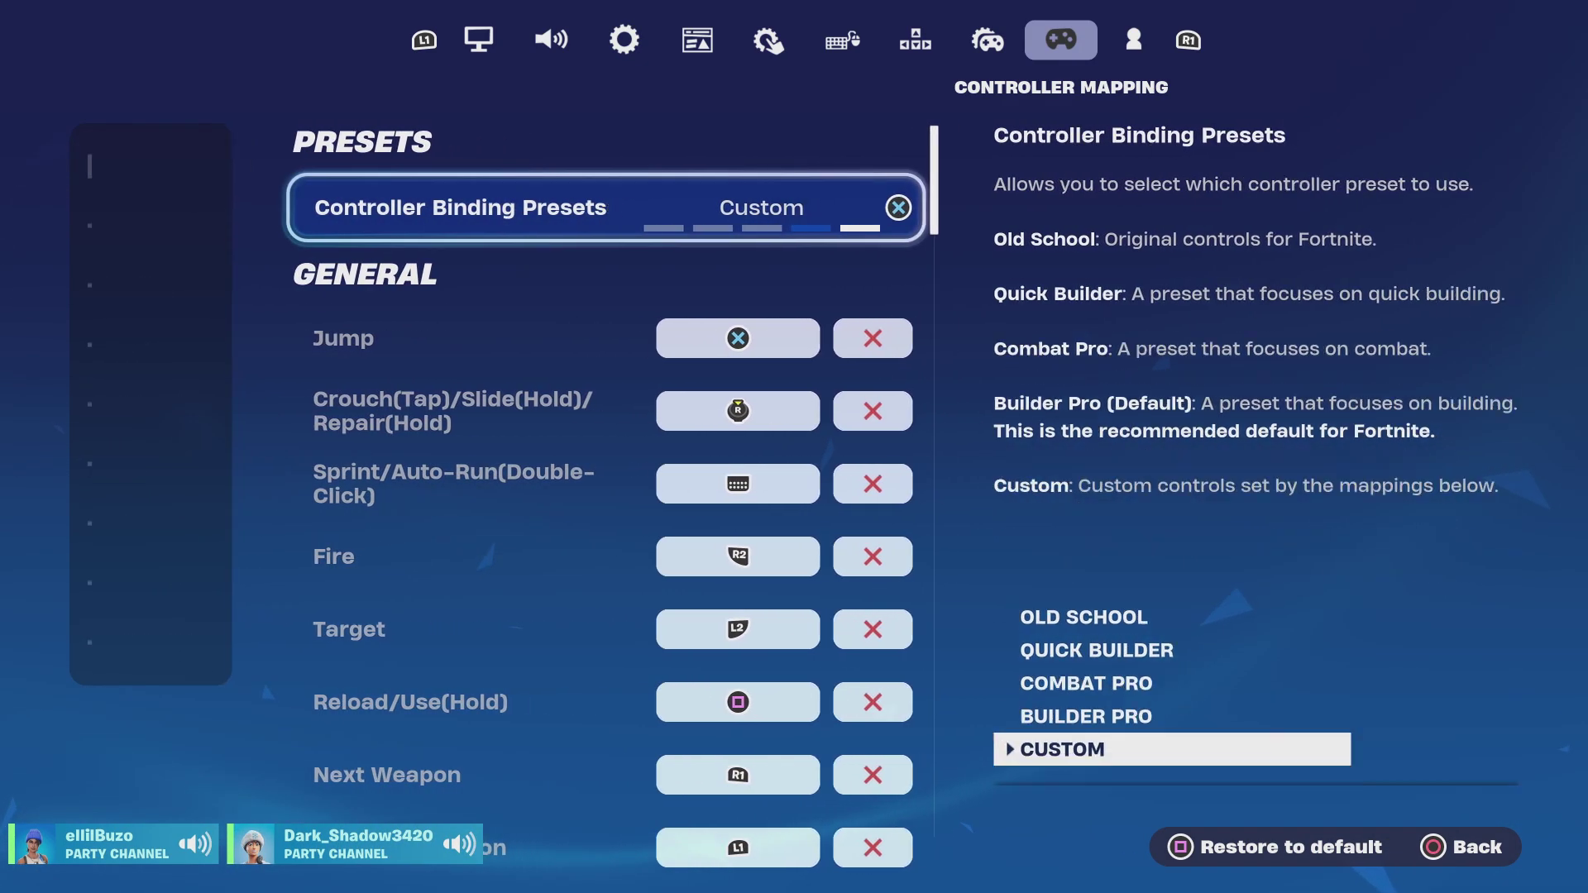
{"action": "key", "text": "Left"}
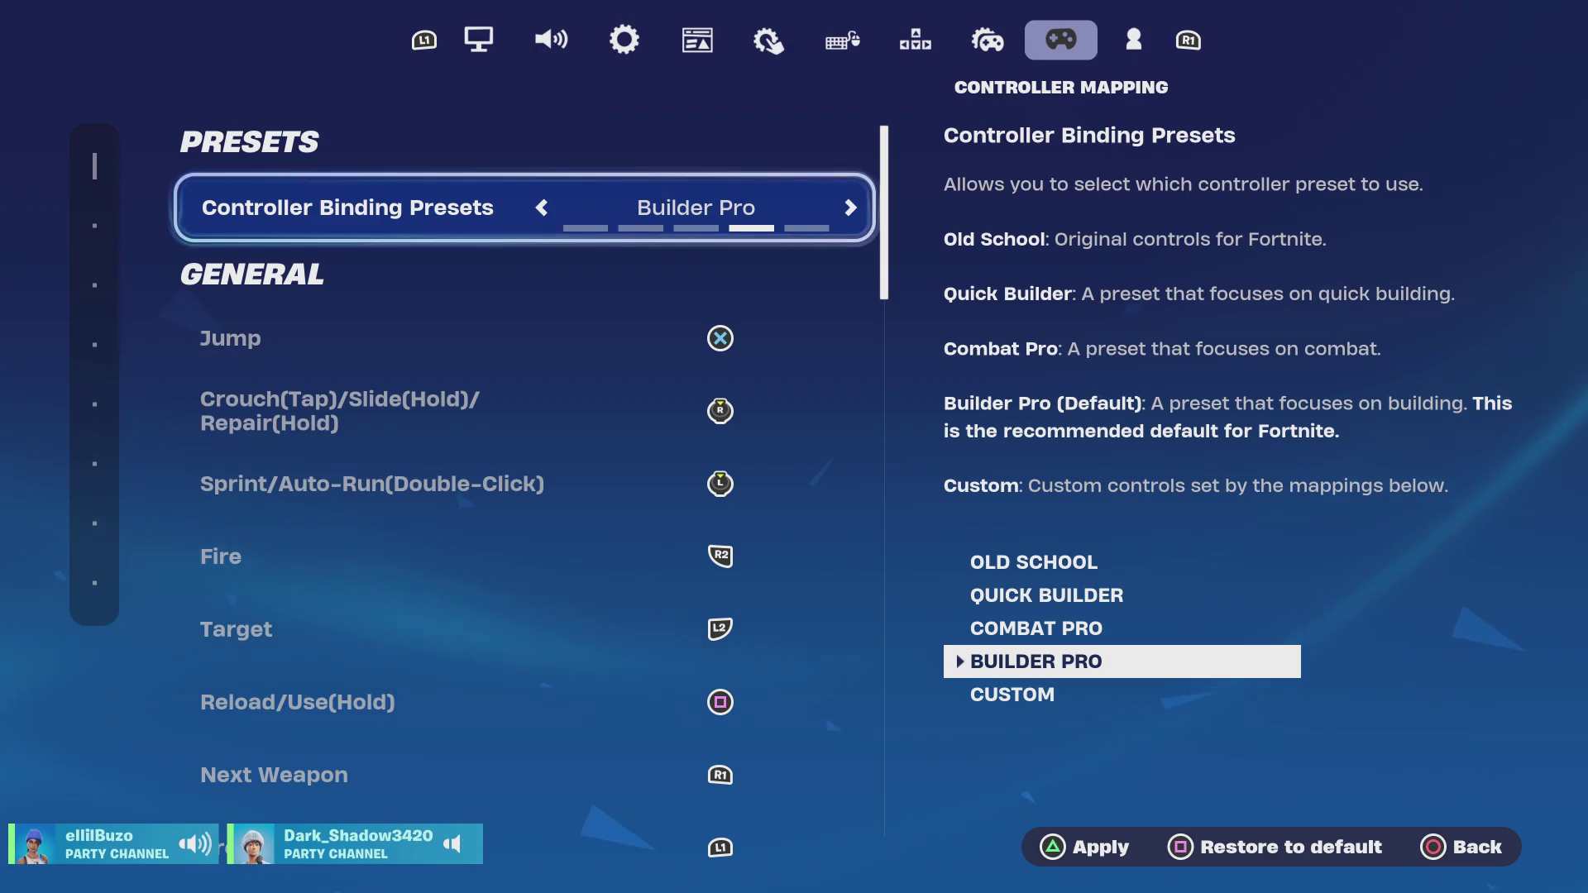
- Return the Controller Binding Preset to Custom and exit Settings to the lobby
{"action": "key", "text": "Right"}
{"action": "key", "text": "Down"}
{"action": "key", "text": "Down"}
{"action": "key", "text": "Down"}
{"action": "key", "text": "Down"}
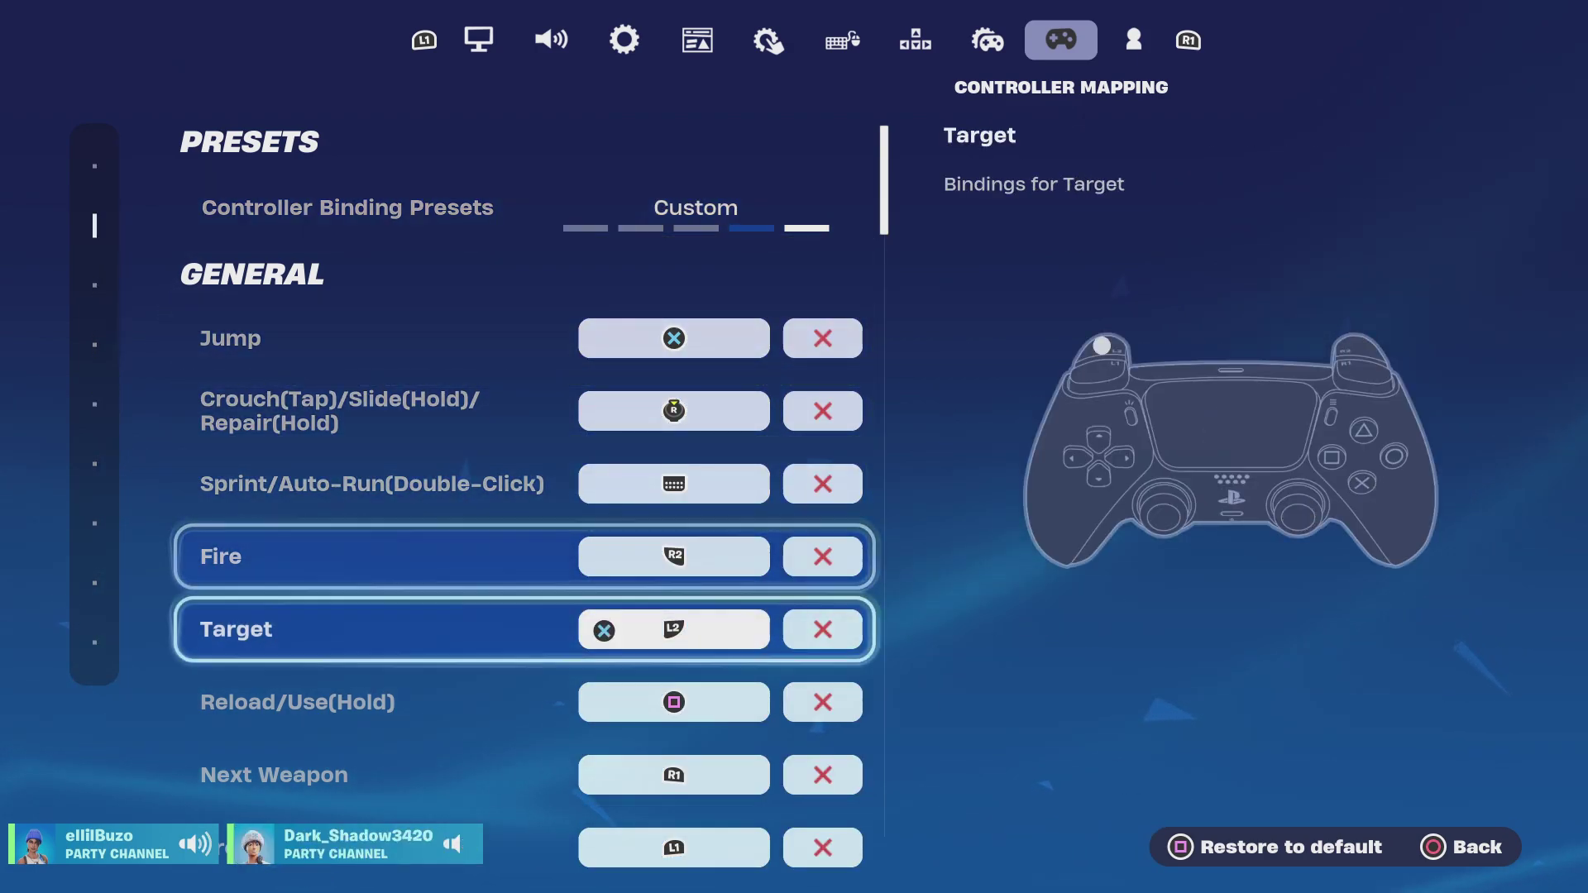
{"action": "key", "text": "Escape"}
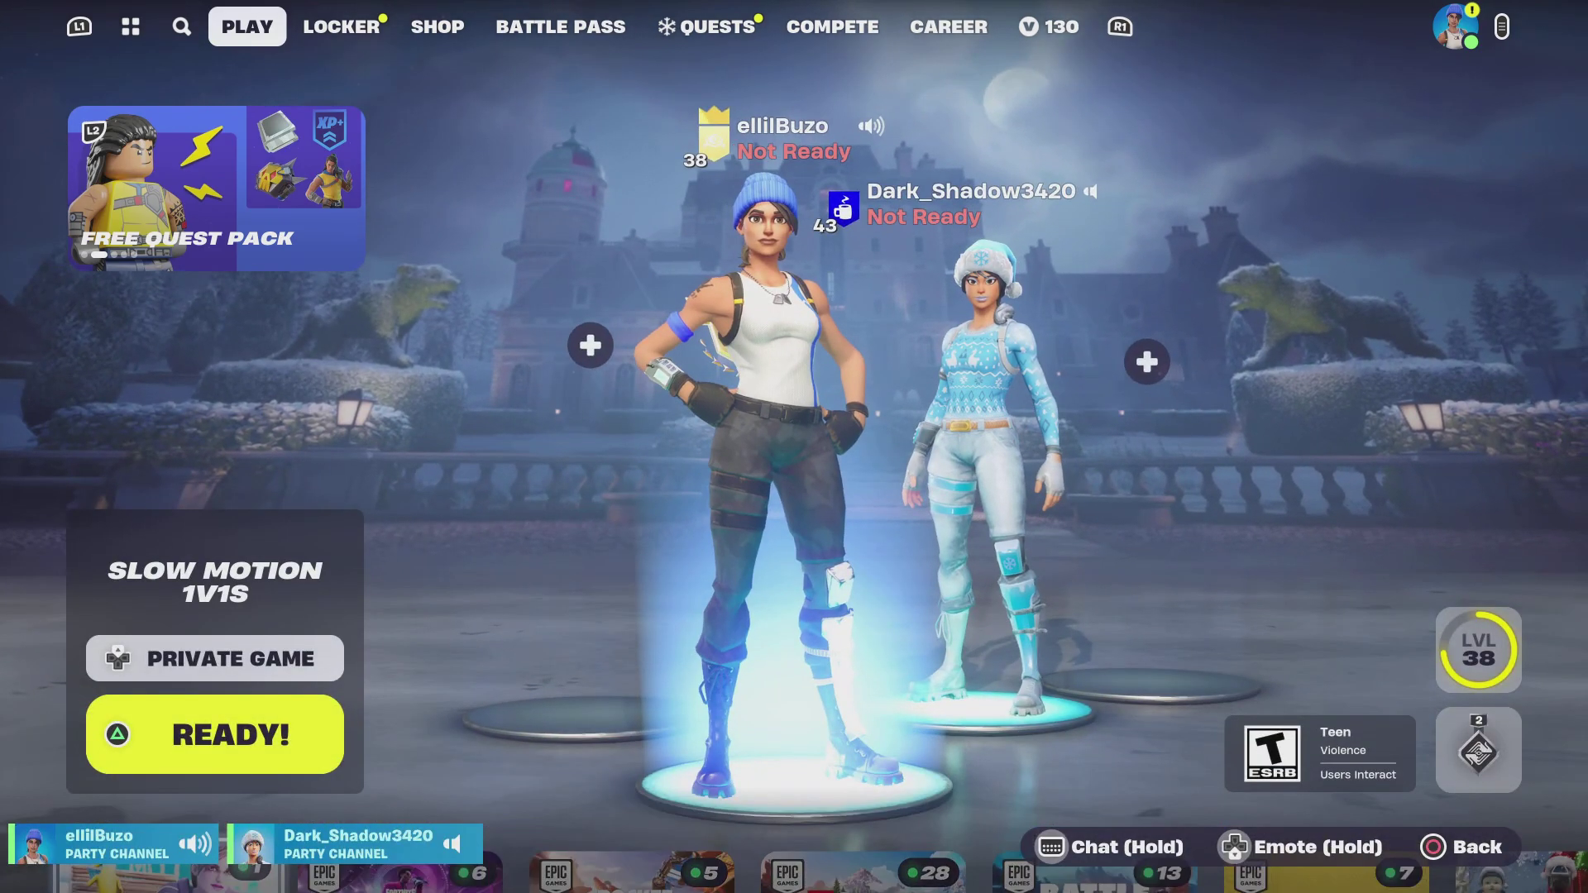
- Reopen Settings briefly, flip between the account and Controller Mapping tabs, then close back to the lobby
{"action": "key", "text": "Escape"}
{"action": "key", "text": "Return"}
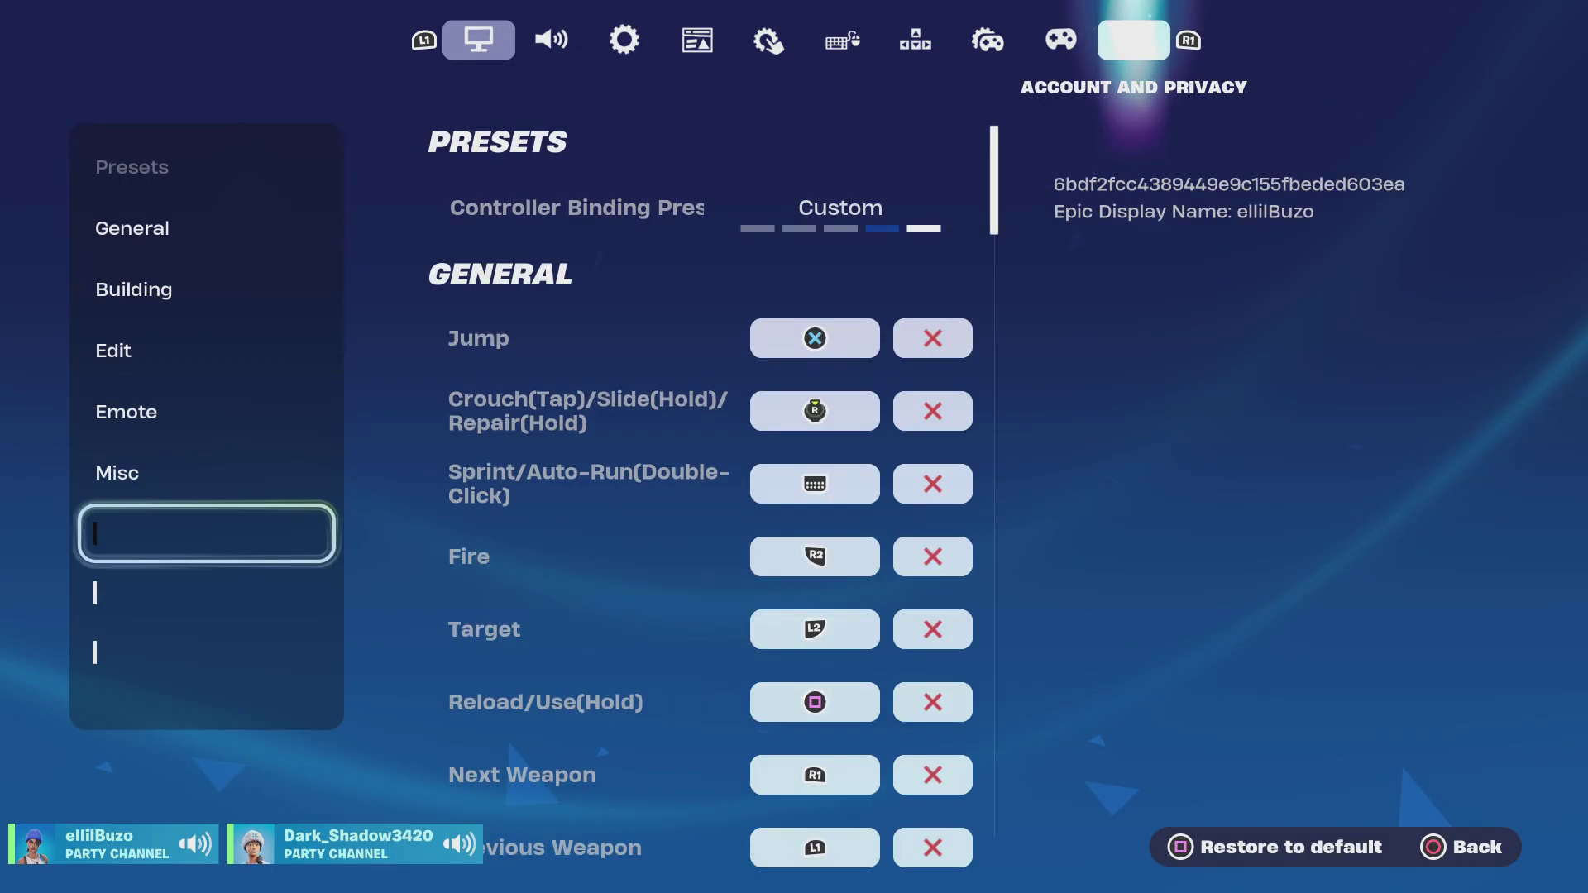
{"action": "key", "text": "e"}
{"action": "key", "text": "q"}
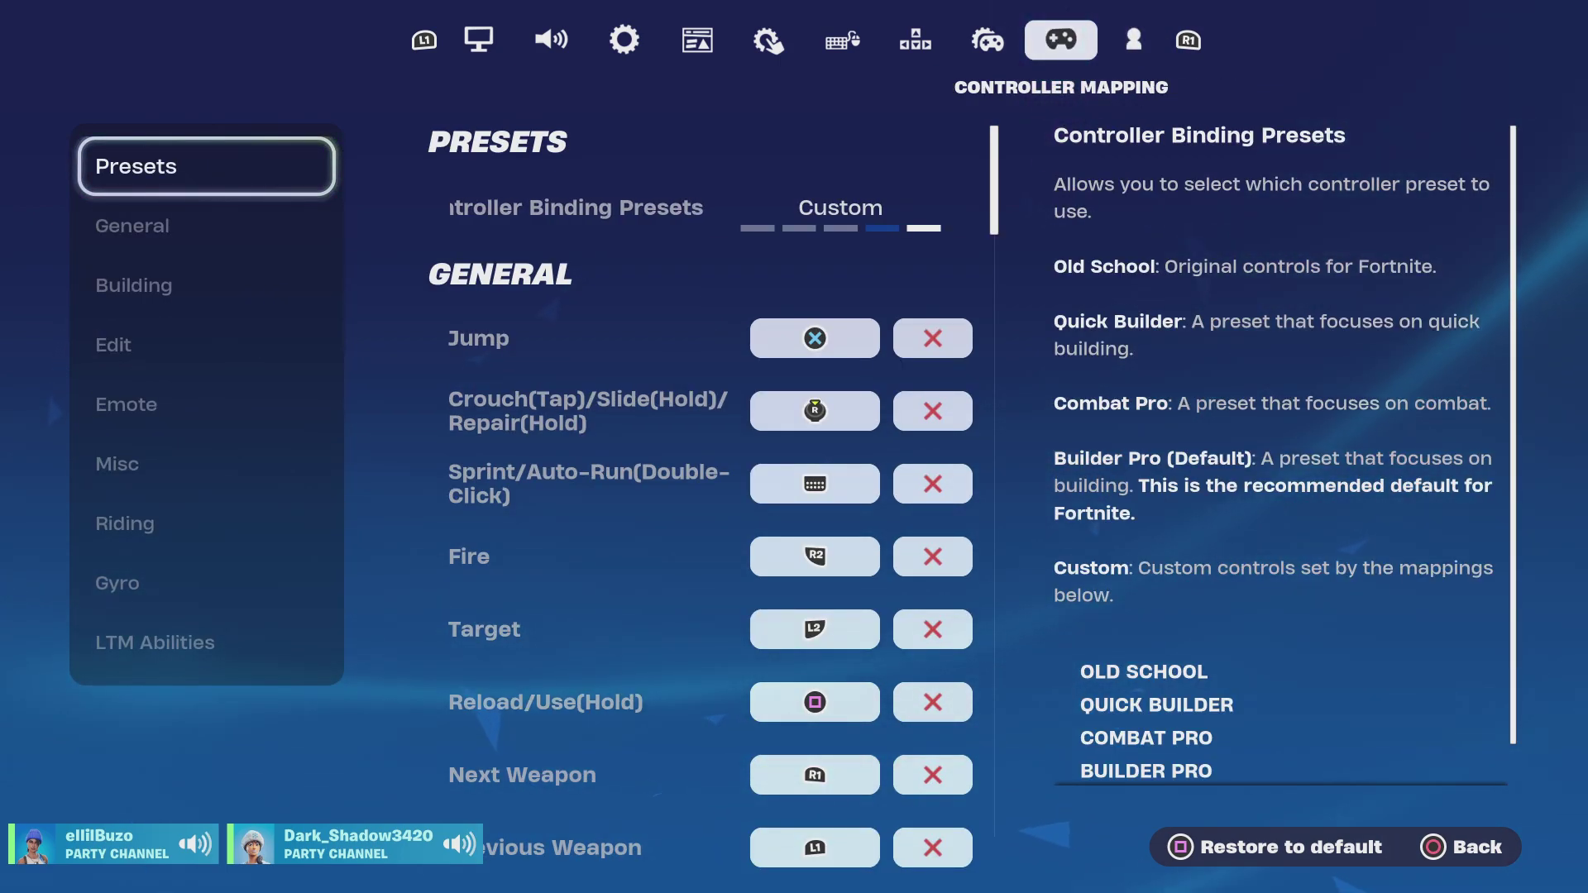
{"action": "key", "text": "Escape"}
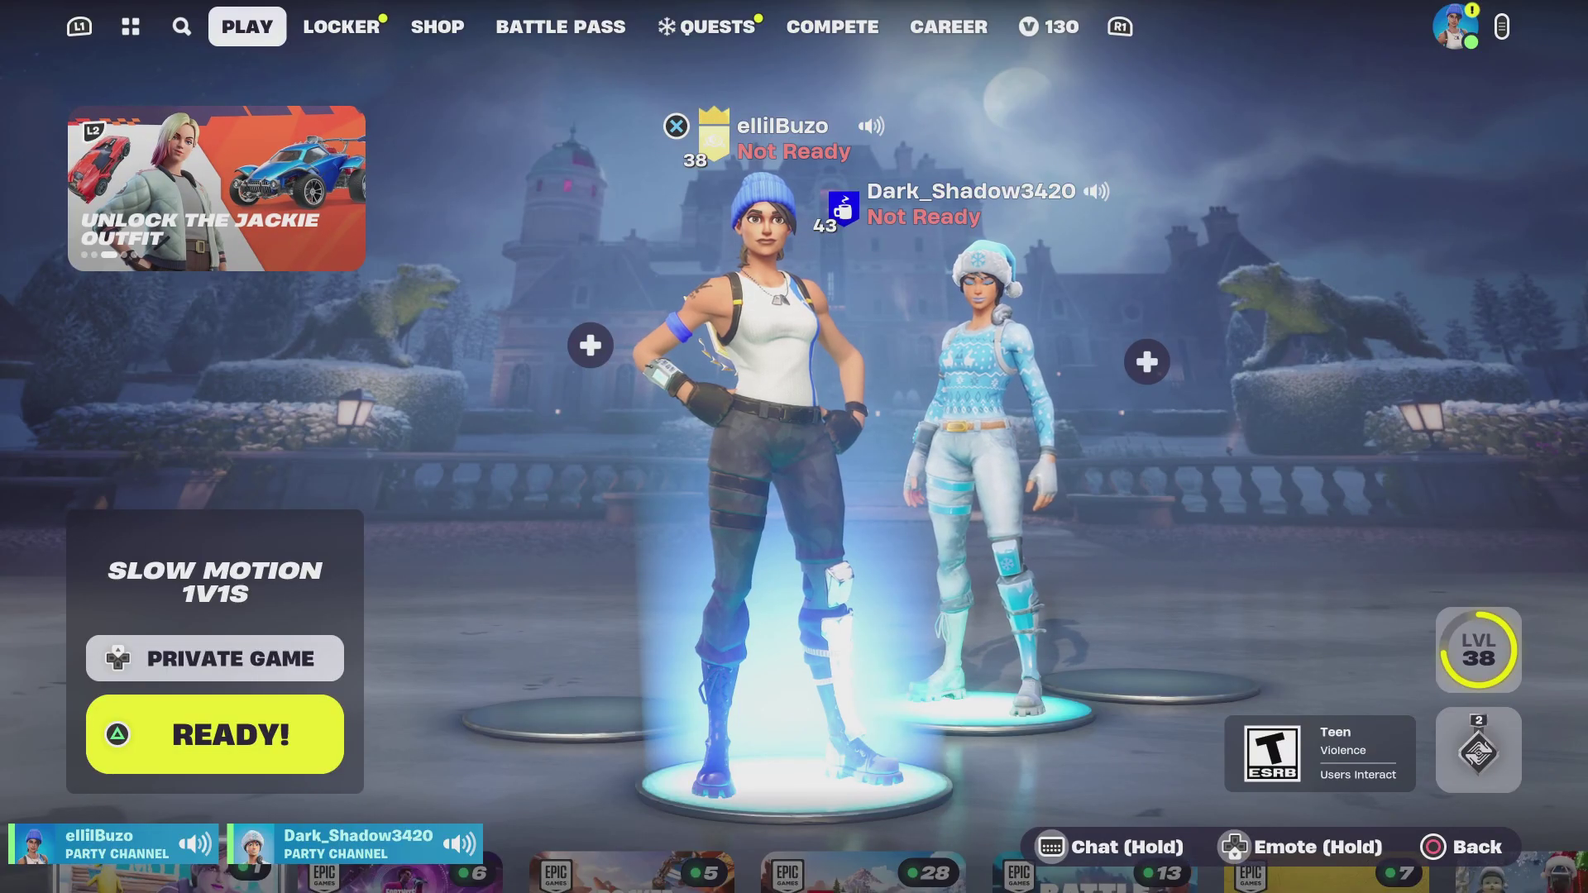